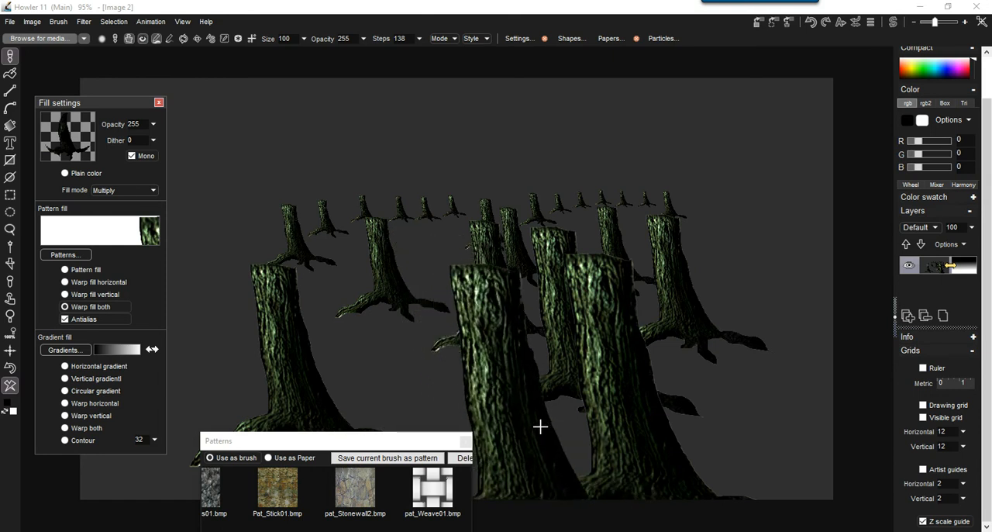
# Paint more tree stumps in the foreground and along the distant horizon of the dark scene, and undo these strokes.
pyautogui.moveTo(711, 329); pyautogui.dragTo(764, 348)
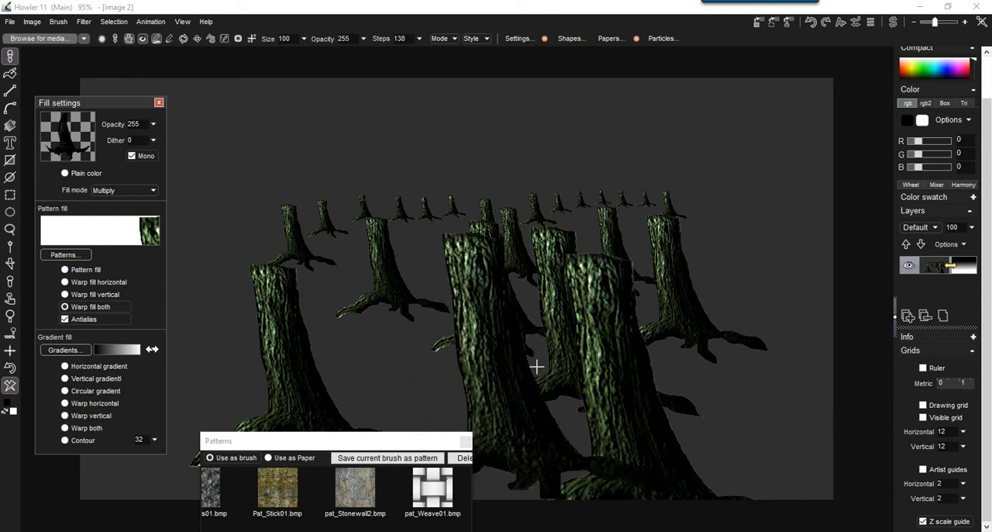
pyautogui.hotkey('ctrl', 'z')
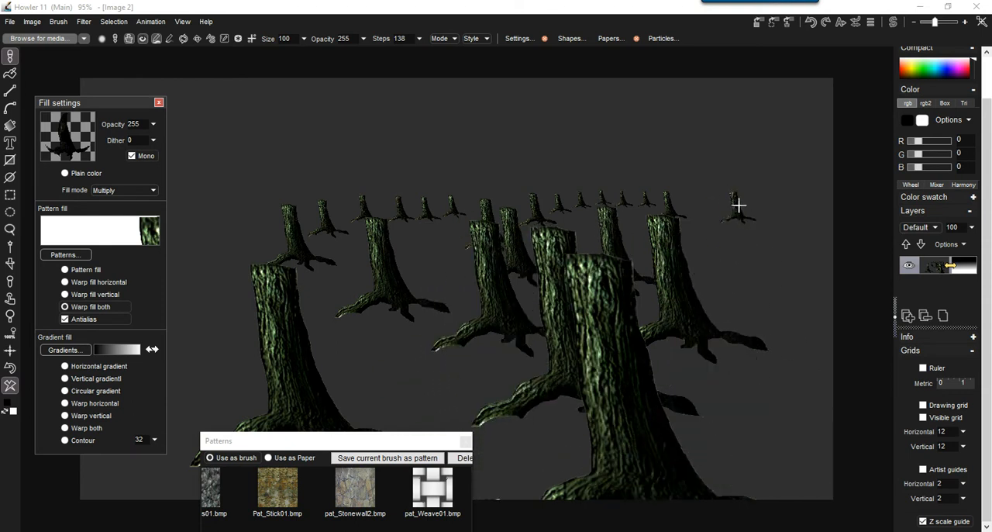
pyautogui.moveTo(724, 198)
pyautogui.mouseDown()
pyautogui.moveTo(794, 219)
pyautogui.moveTo(708, 239)
pyautogui.moveTo(773, 259)
pyautogui.mouseUp()
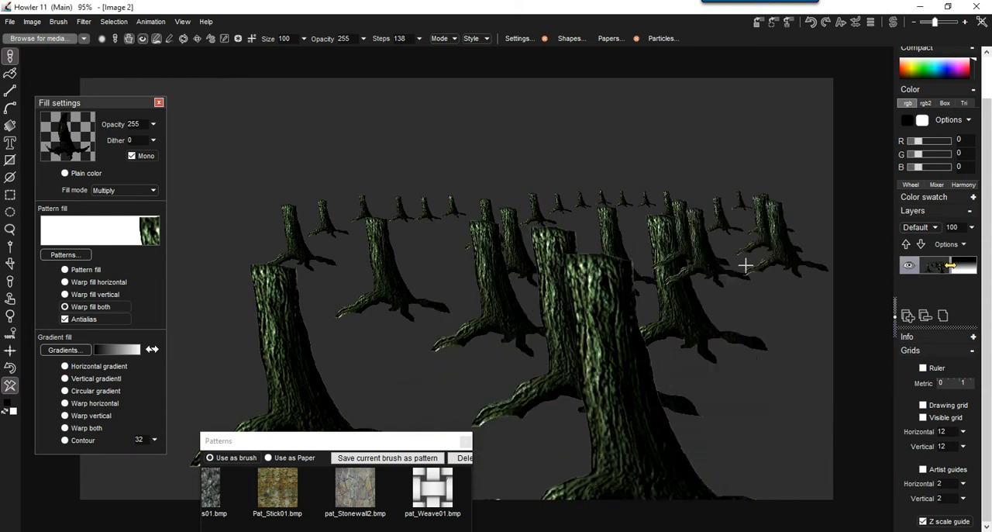
pyautogui.click(10, 371)
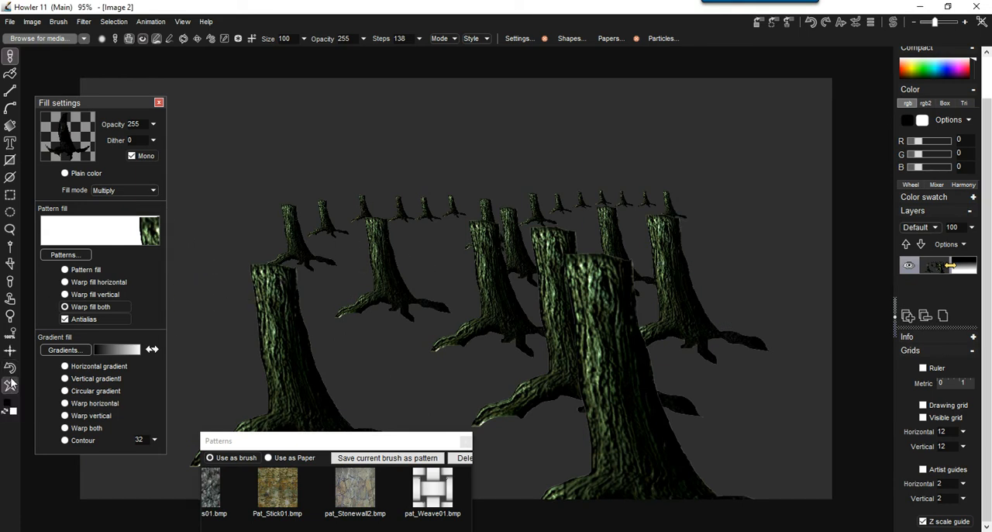
# Clear the canvas to white and paint a forest of stumps, from small ones at the horizon to large foreground ones.
pyautogui.click(10, 384)
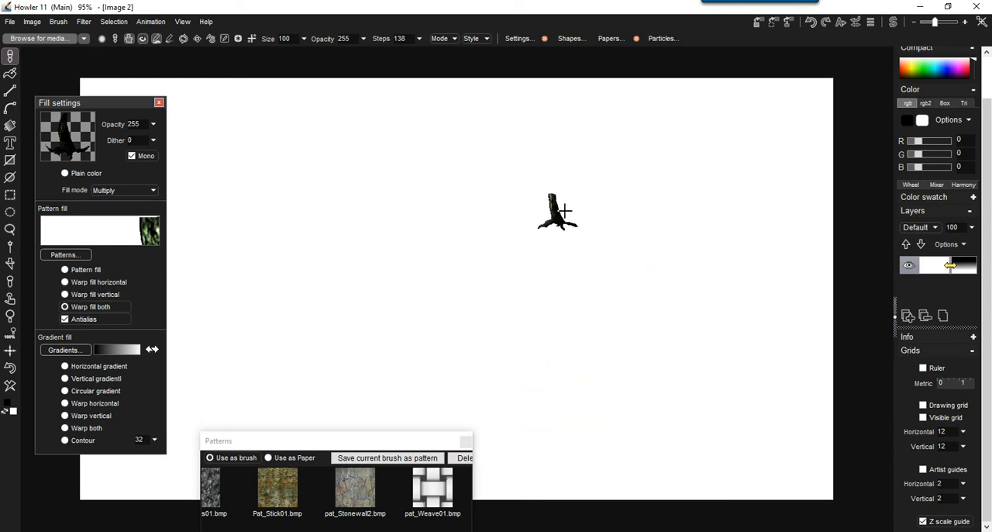
pyautogui.moveTo(635, 199); pyautogui.dragTo(518, 197)
pyautogui.moveTo(412, 207)
pyautogui.mouseDown()
pyautogui.moveTo(821, 202)
pyautogui.moveTo(426, 233)
pyautogui.moveTo(710, 250)
pyautogui.moveTo(654, 261)
pyautogui.moveTo(495, 263)
pyautogui.moveTo(427, 303)
pyautogui.moveTo(735, 338)
pyautogui.moveTo(295, 348)
pyautogui.mouseUp()
pyautogui.moveTo(568, 367)
pyautogui.mouseDown()
pyautogui.moveTo(780, 361)
pyautogui.moveTo(760, 383)
pyautogui.moveTo(788, 408)
pyautogui.moveTo(952, 446)
pyautogui.mouseUp()
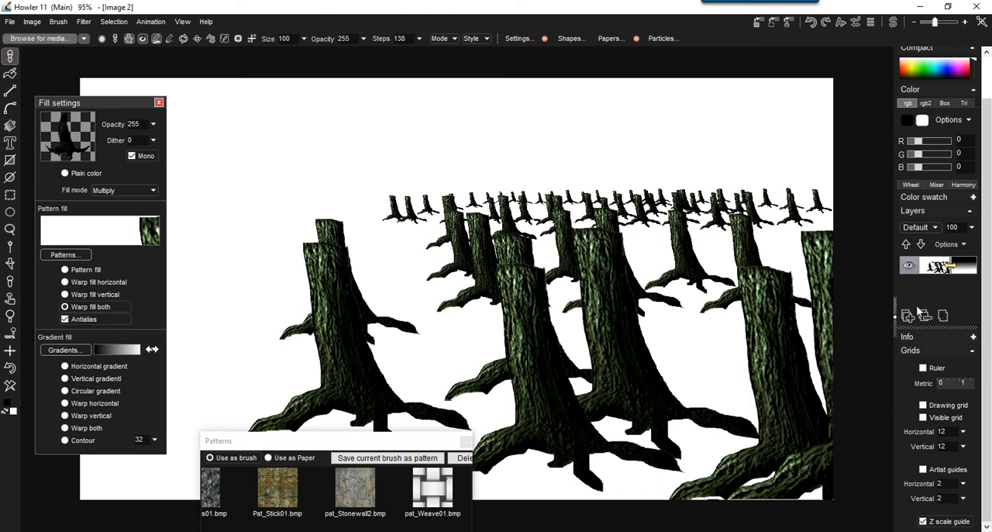
# Collapse and reopen the Grids settings, and switch the Z scale guide off and back on.
pyautogui.click(973, 338)
pyautogui.click(974, 339)
pyautogui.click(972, 352)
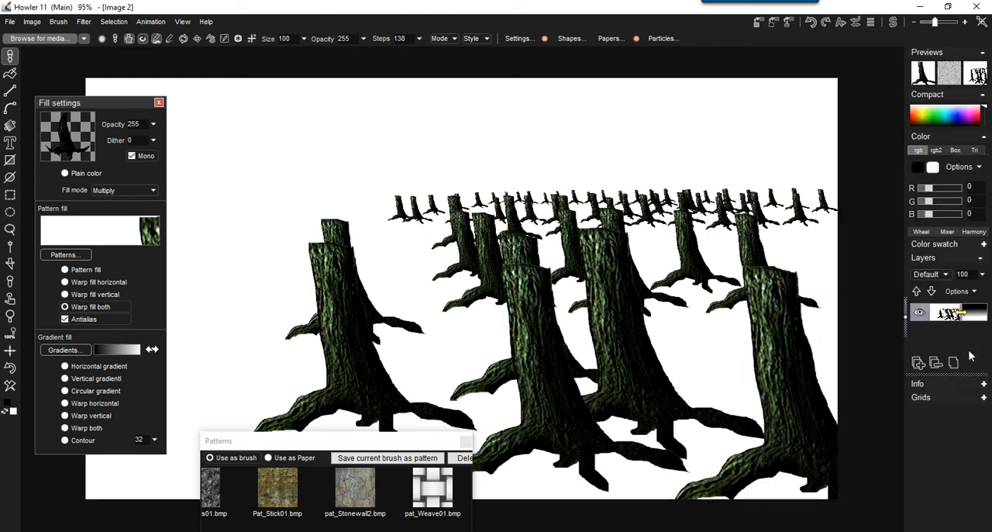
pyautogui.click(983, 397)
pyautogui.scroll(-2, 942, 496)
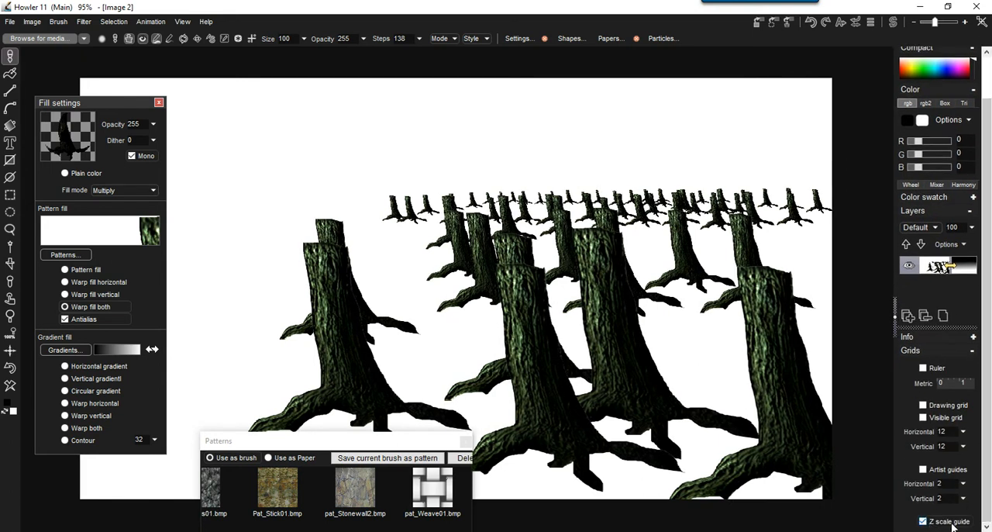
pyautogui.click(923, 523)
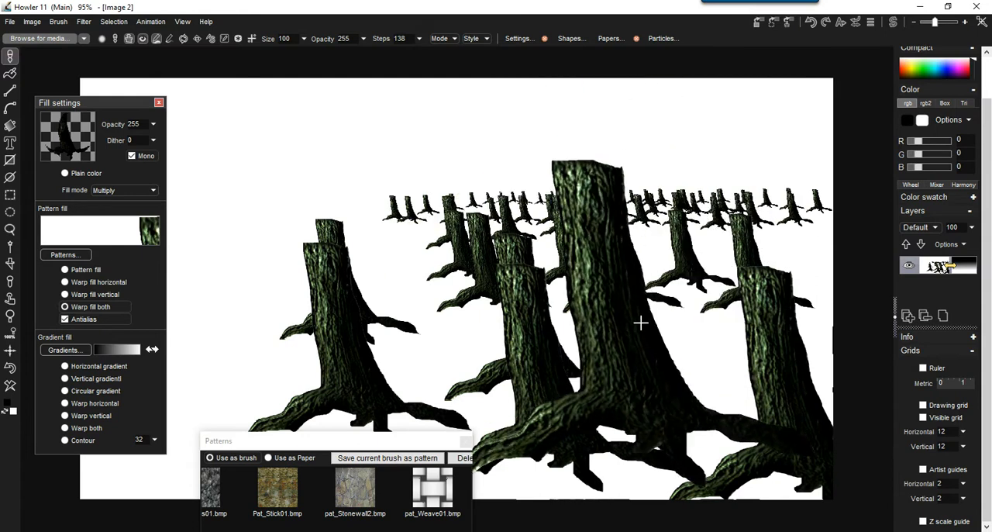
pyautogui.click(923, 522)
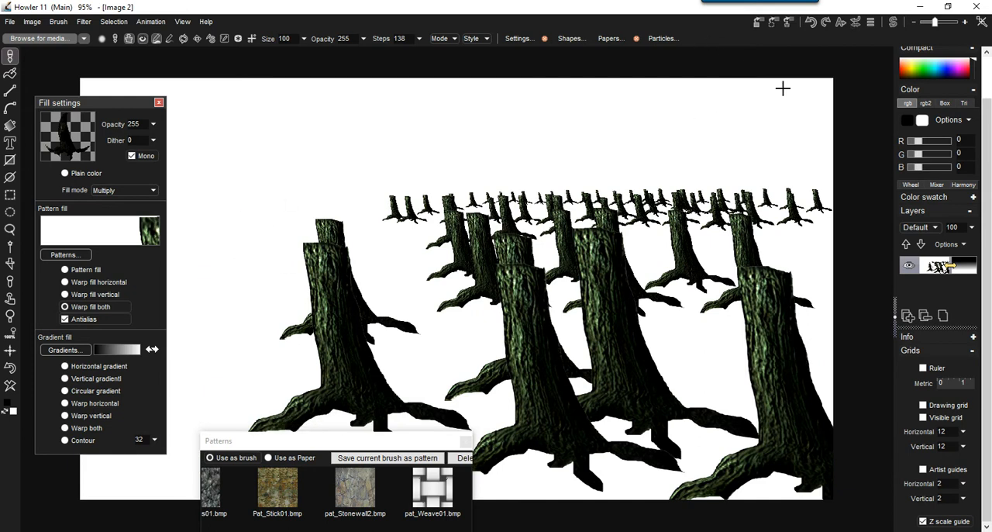
# Examine the black-to-white depth gradient in the swap image and return to the main image.
pyautogui.click(894, 25)
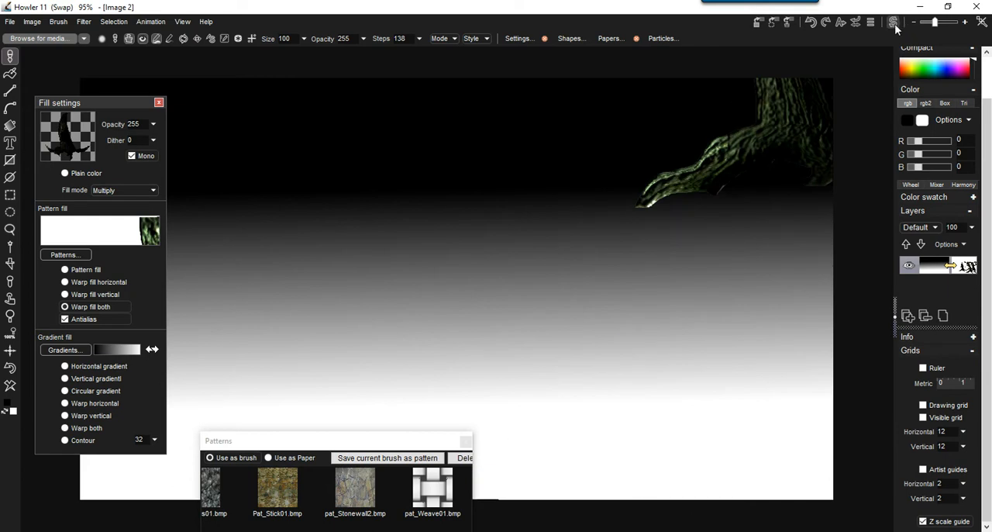
pyautogui.click(894, 23)
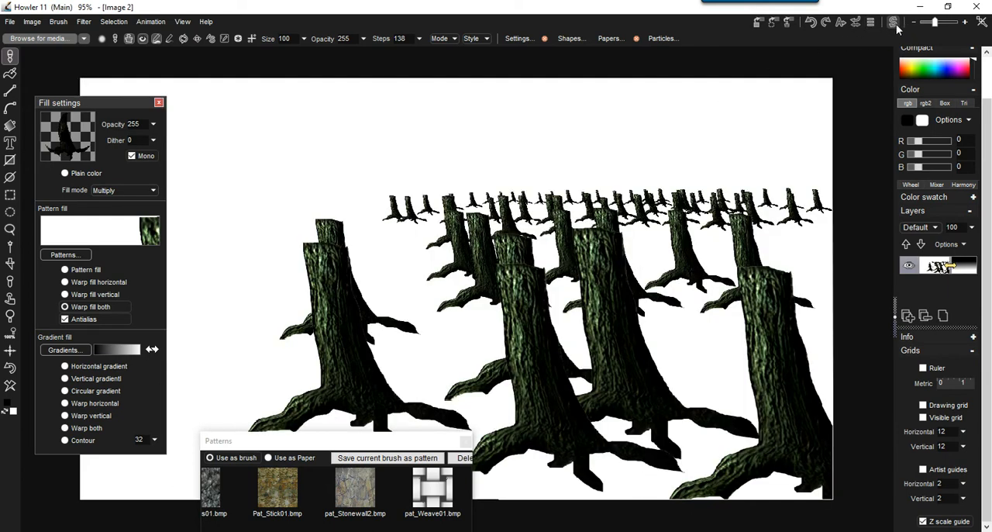
pyautogui.click(894, 23)
pyautogui.click(893, 23)
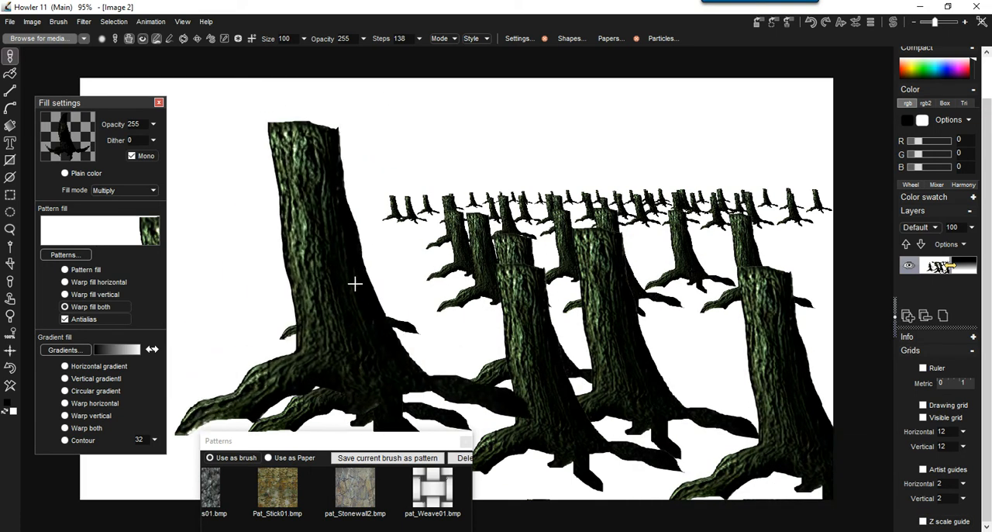
# Stamp full-size stumps on a cleared canvas with the Z scale guide off, and clear the canvas again.
pyautogui.click(13, 387)
pyautogui.click(595, 293)
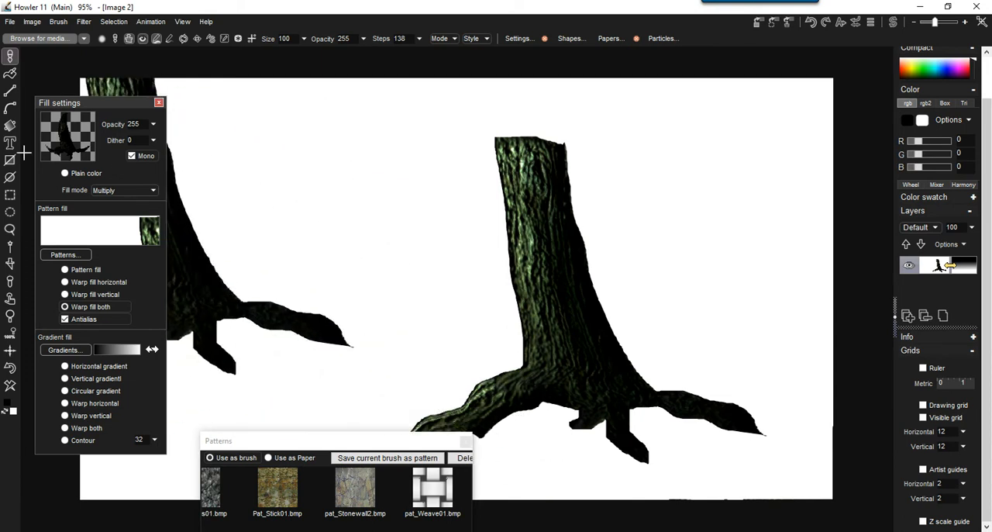
pyautogui.click(10, 386)
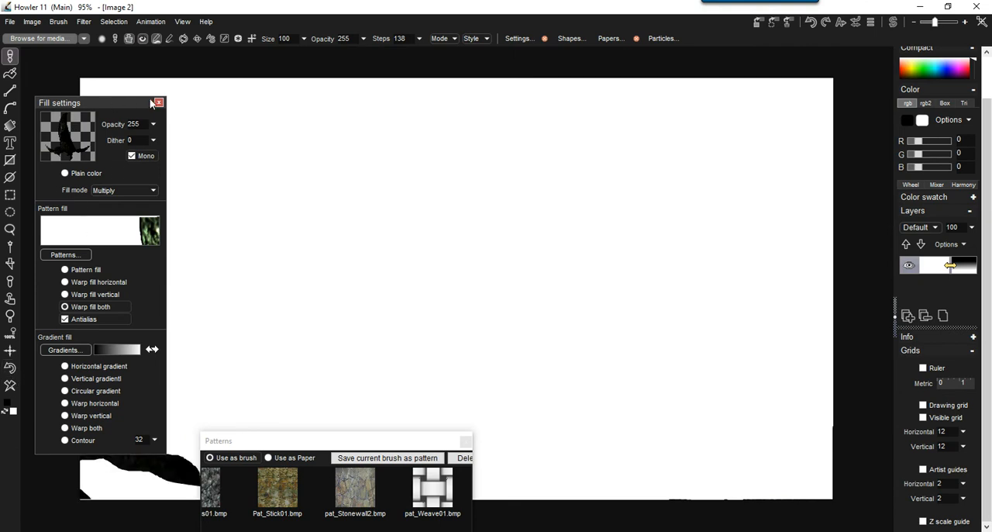
# Open the pattern library from the fill settings and load Pat_OakBark01.bmp as the brush and fill pattern.
pyautogui.moveTo(72, 102)
pyautogui.mouseDown()
pyautogui.moveTo(100, 100)
pyautogui.moveTo(86, 105)
pyautogui.mouseUp()
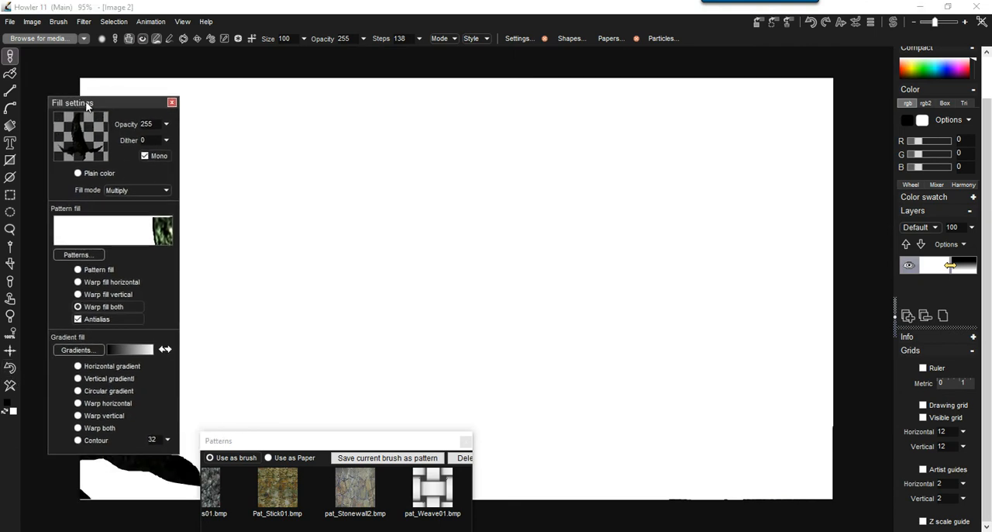
pyautogui.click(79, 254)
pyautogui.moveTo(632, 425); pyautogui.dragTo(868, 448)
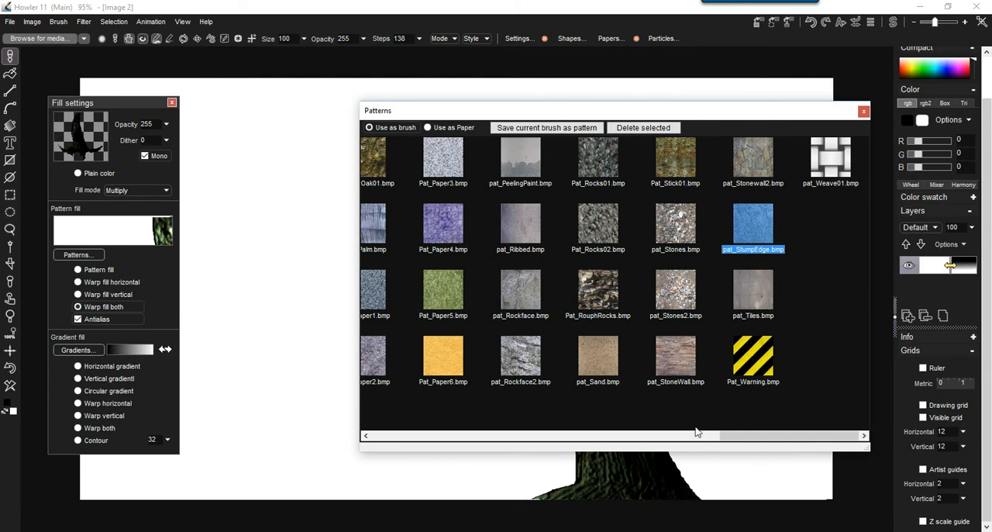
pyautogui.click(673, 436)
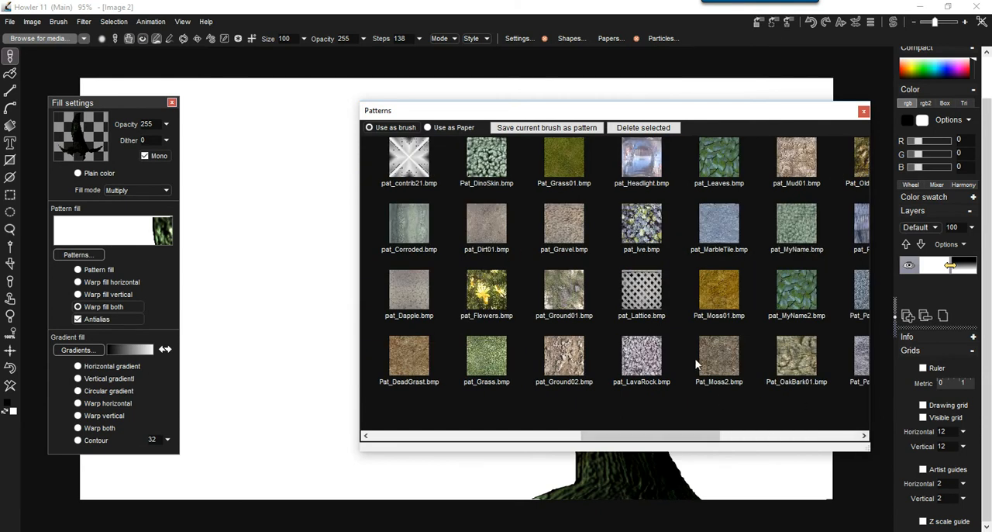
pyautogui.click(797, 359)
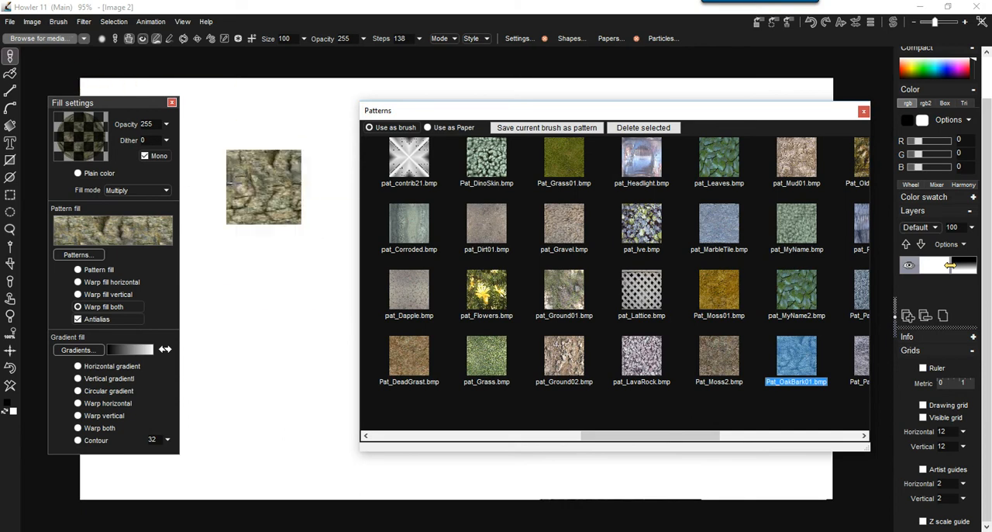
# Try other patterns as the brush, including pat_Flowers.bmp, pat_Ive.bmp and pat_Lattice.bmp.
pyautogui.click(11, 55)
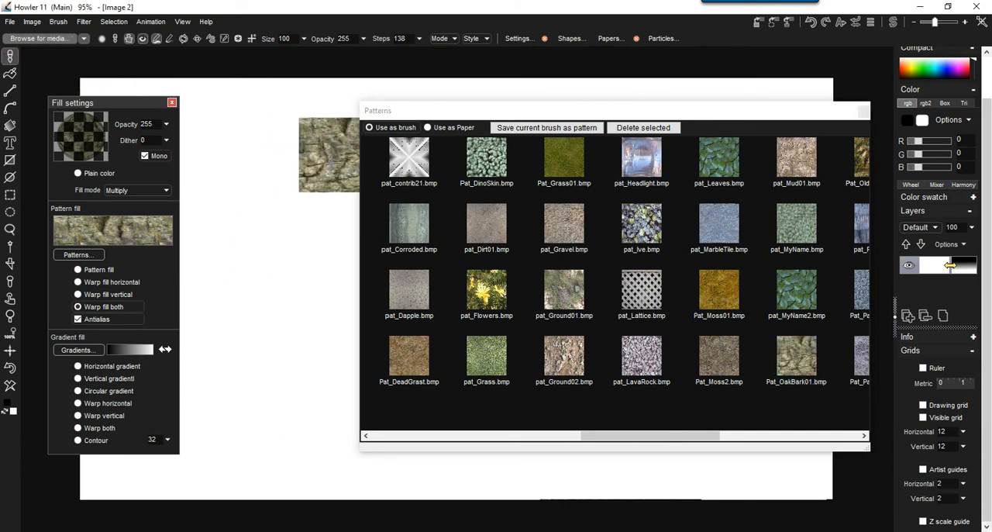
pyautogui.click(429, 356)
pyautogui.click(480, 290)
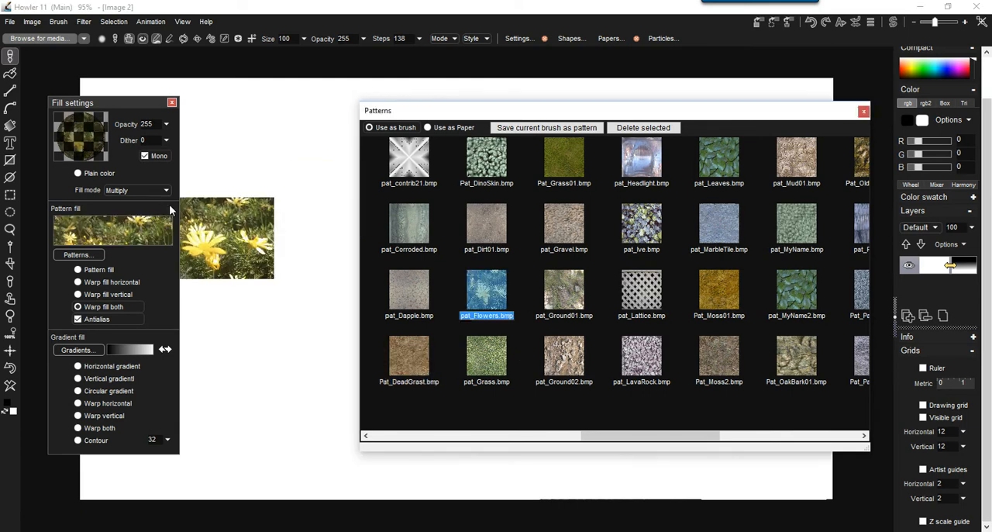
pyautogui.click(643, 223)
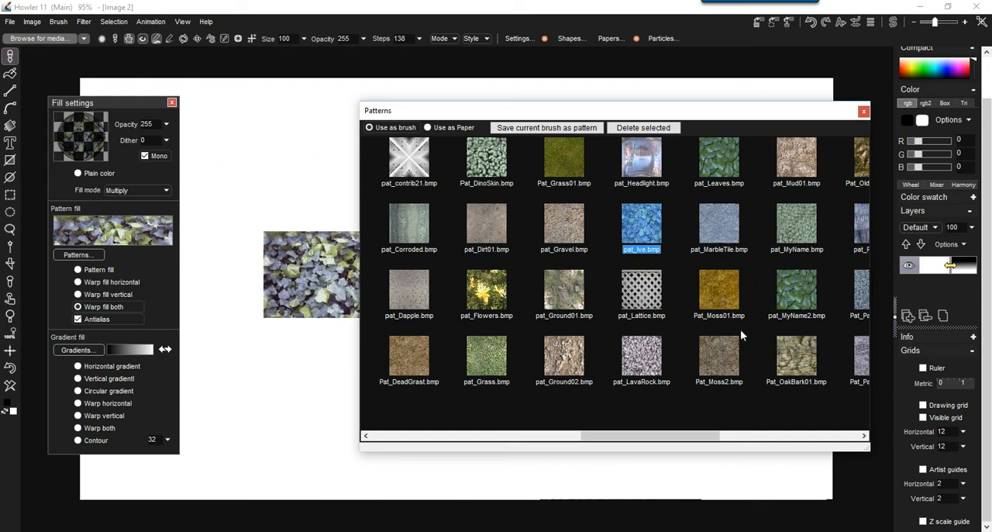
pyautogui.click(782, 284)
pyautogui.click(642, 290)
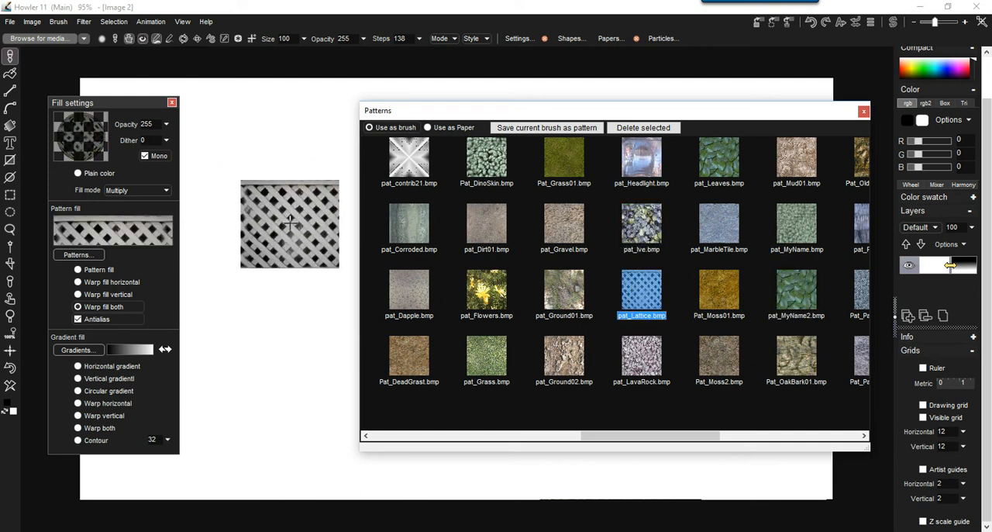
# Load pat_StumpEdge.bmp as the brush and fill pattern, and close the pattern library and fill settings.
pyautogui.click(785, 436)
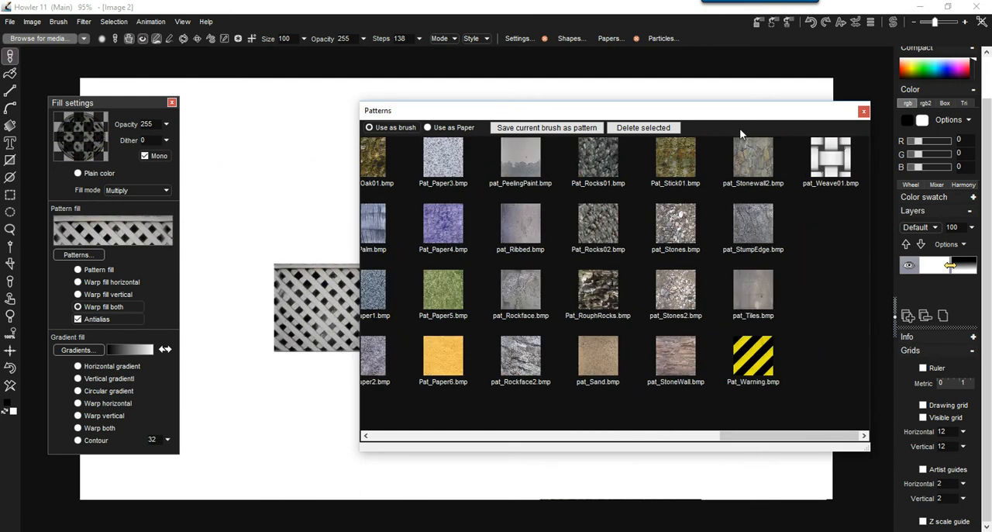
pyautogui.moveTo(738, 116); pyautogui.dragTo(727, 186)
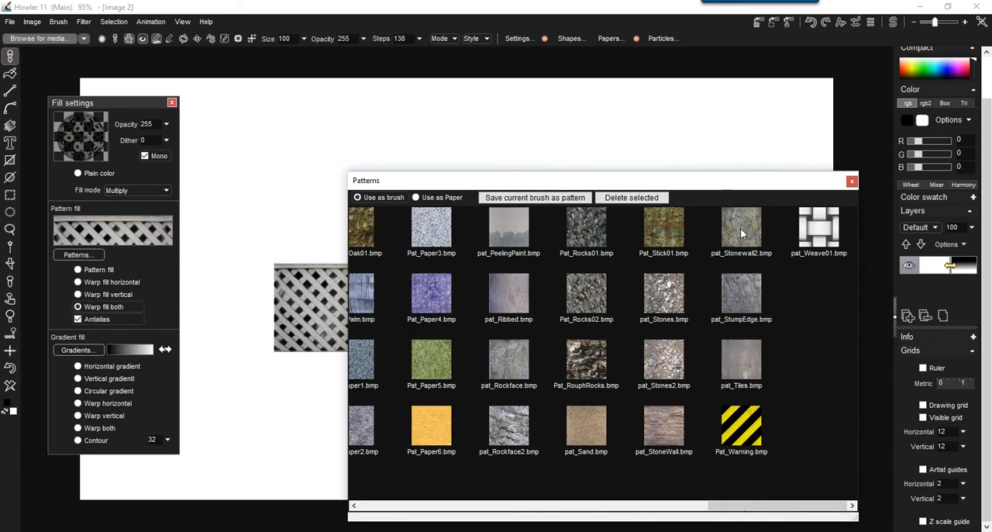
pyautogui.click(743, 293)
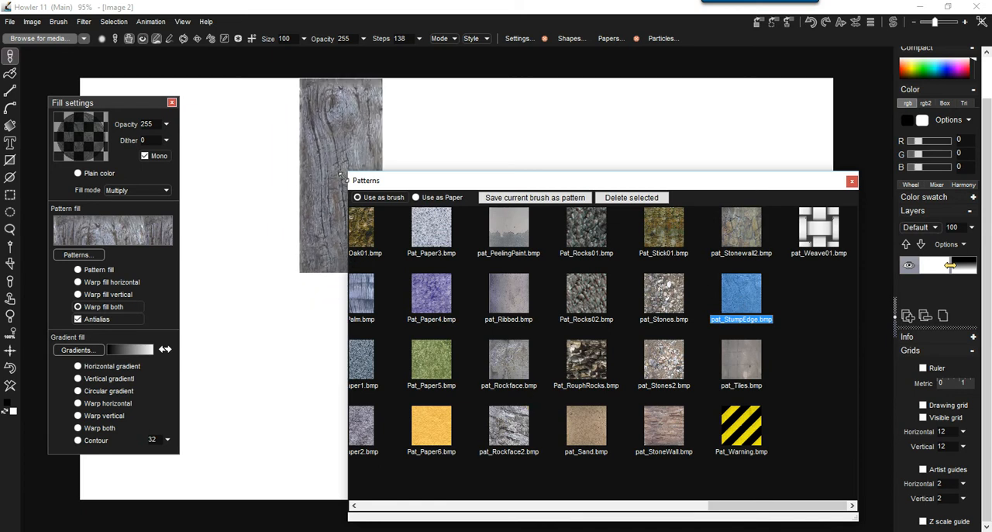
pyautogui.moveTo(350, 172); pyautogui.dragTo(615, 249)
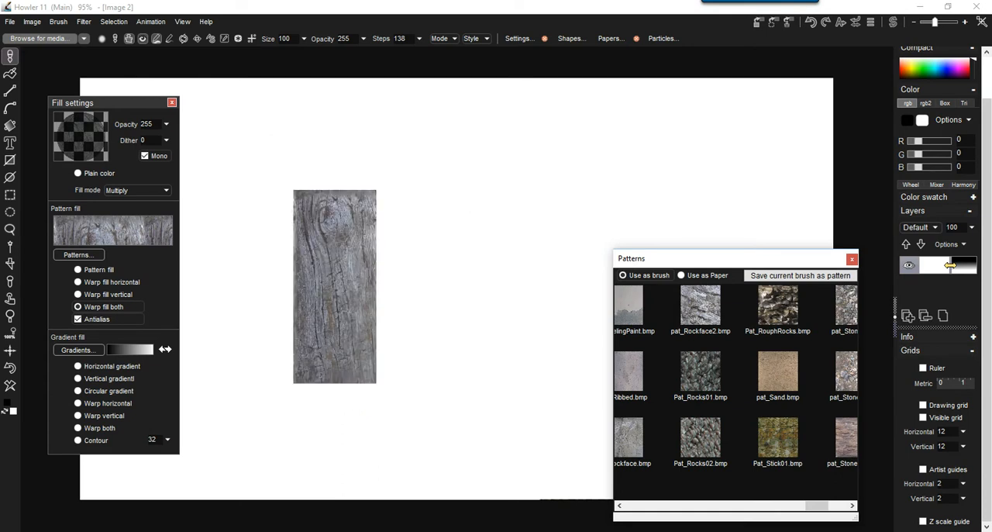
pyautogui.click(852, 258)
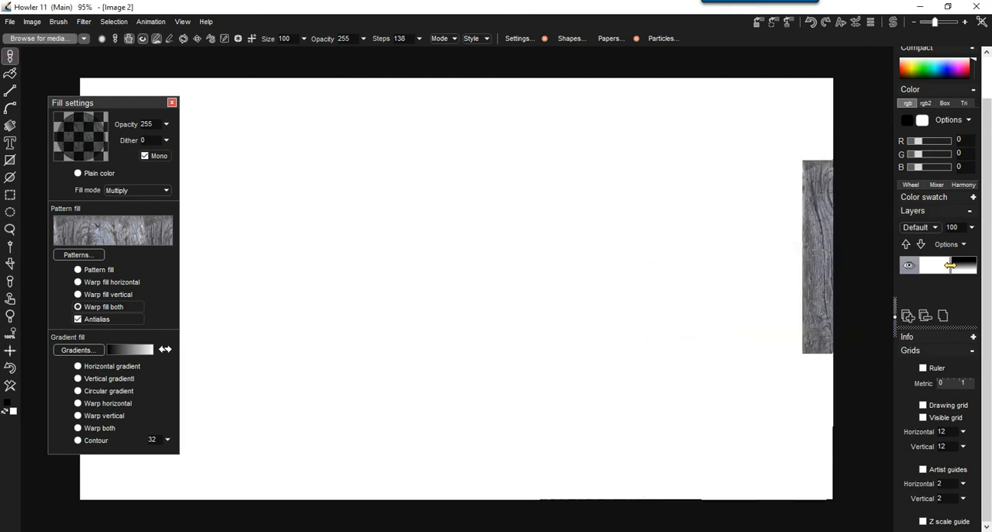
pyautogui.click(171, 103)
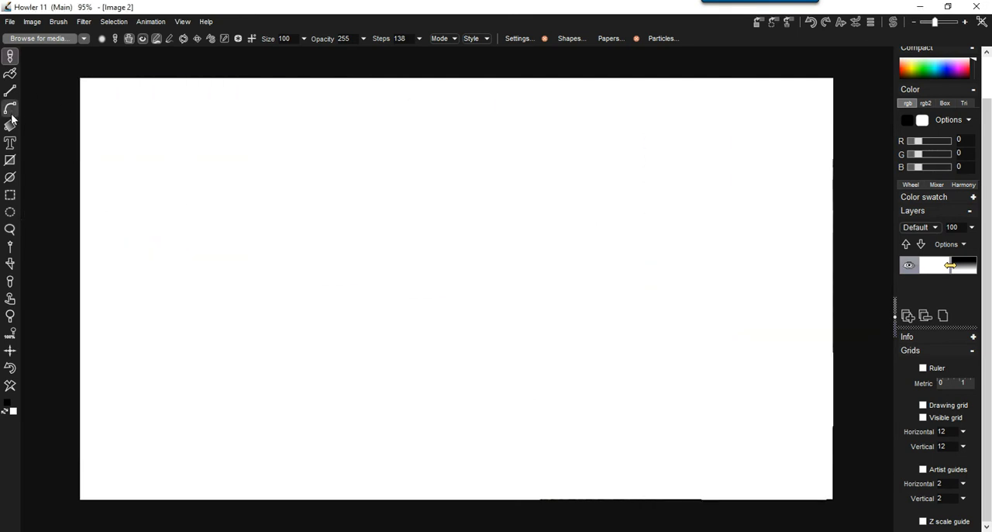
# Lasso a large rounded freehand selection in the middle of the canvas.
pyautogui.click(11, 230)
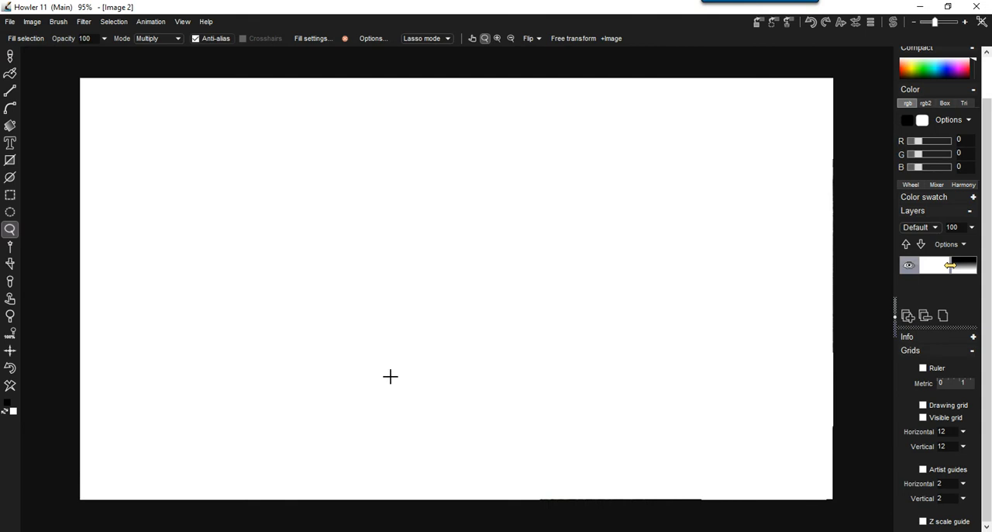
pyautogui.moveTo(447, 186)
pyautogui.mouseDown()
pyautogui.moveTo(538, 317)
pyautogui.moveTo(424, 187)
pyautogui.mouseUp()
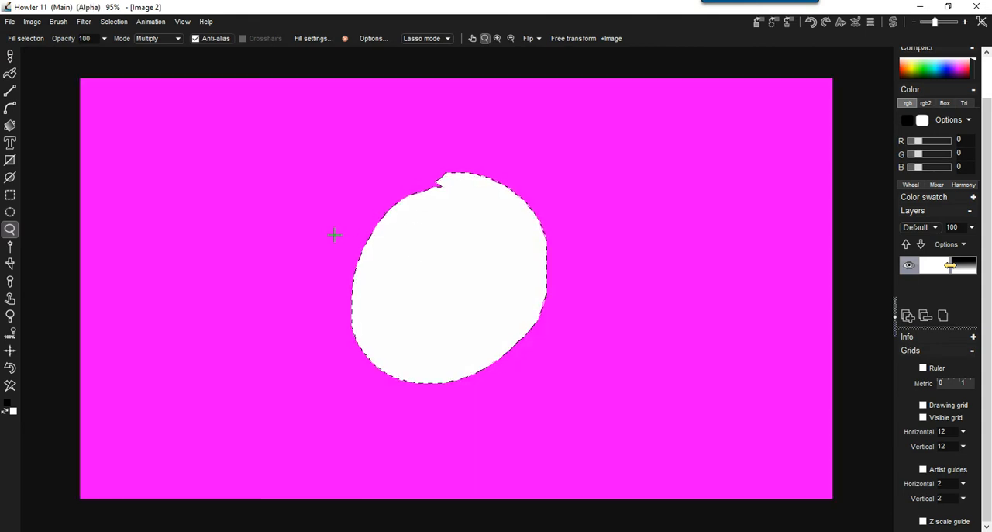
# Switch to the flood fill tool and choose the blue-white gradient with a dark brown end in its fill settings.
pyautogui.click(10, 75)
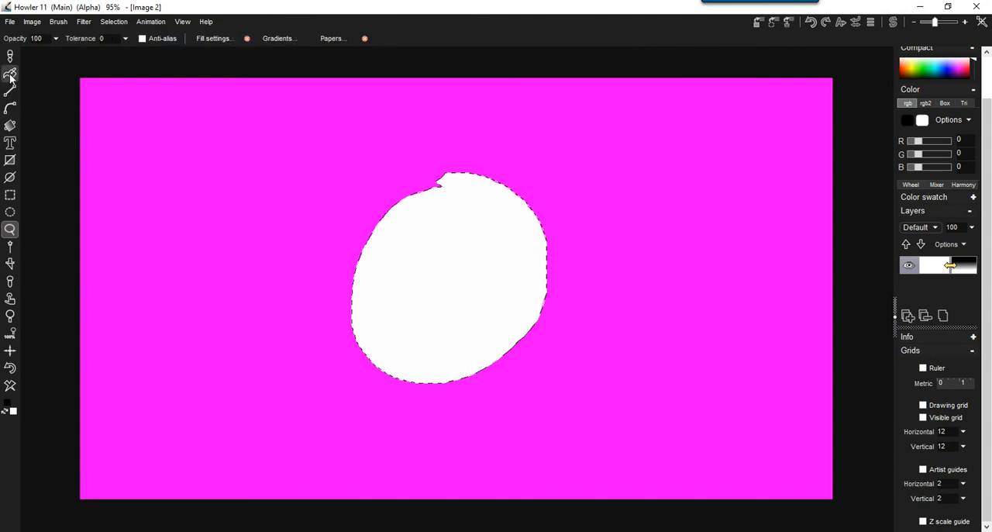
pyautogui.click(223, 39)
pyautogui.moveTo(234, 48); pyautogui.dragTo(100, 99)
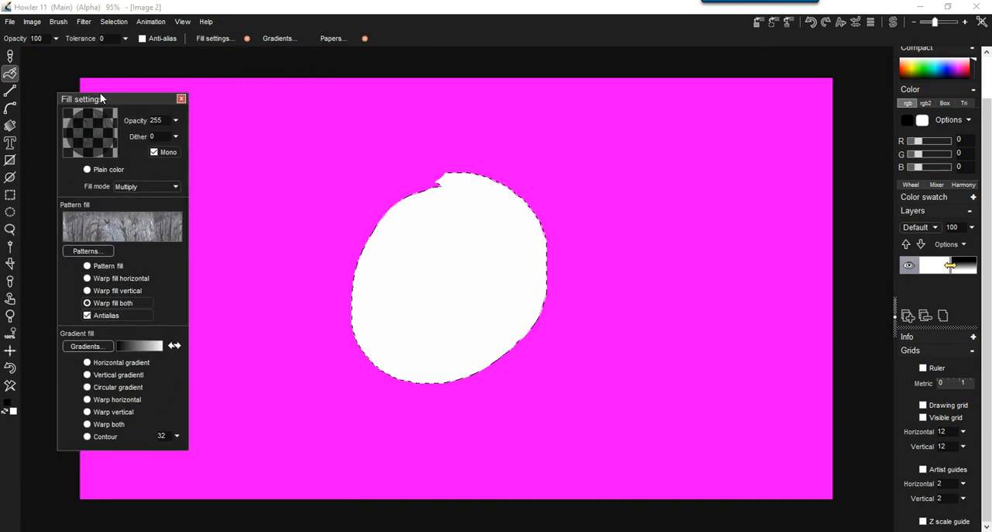
pyautogui.click(88, 346)
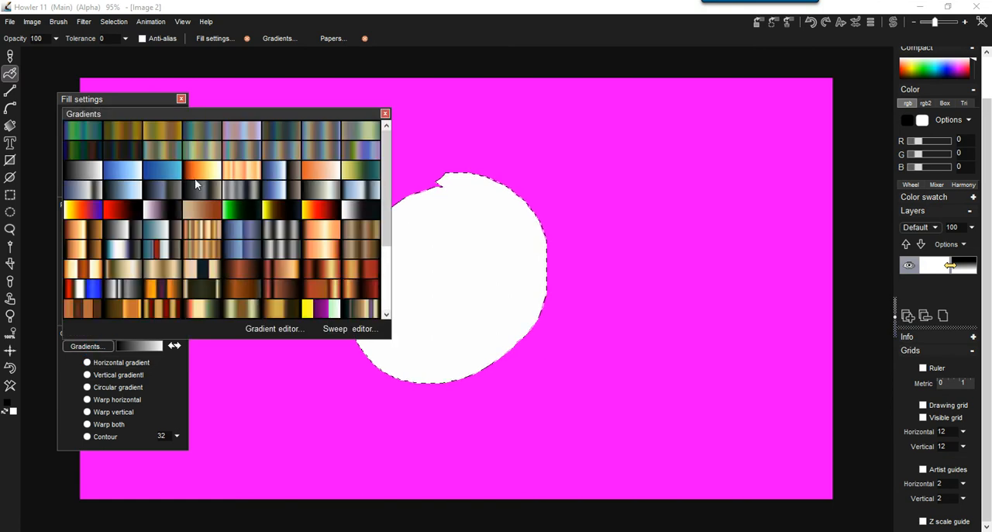
pyautogui.click(283, 173)
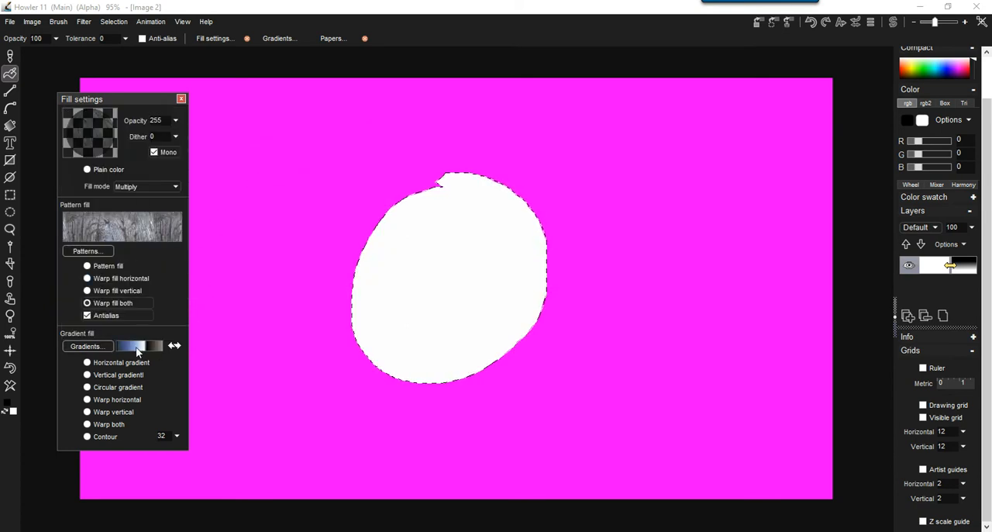
# Try a horizontal gradient fill in the rounded selection and undo it.
pyautogui.click(93, 363)
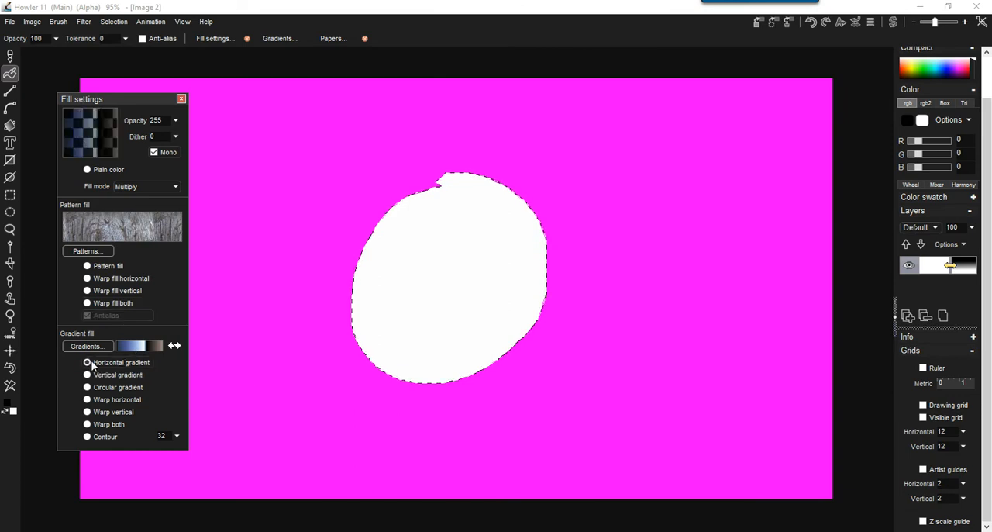
pyautogui.click(421, 298)
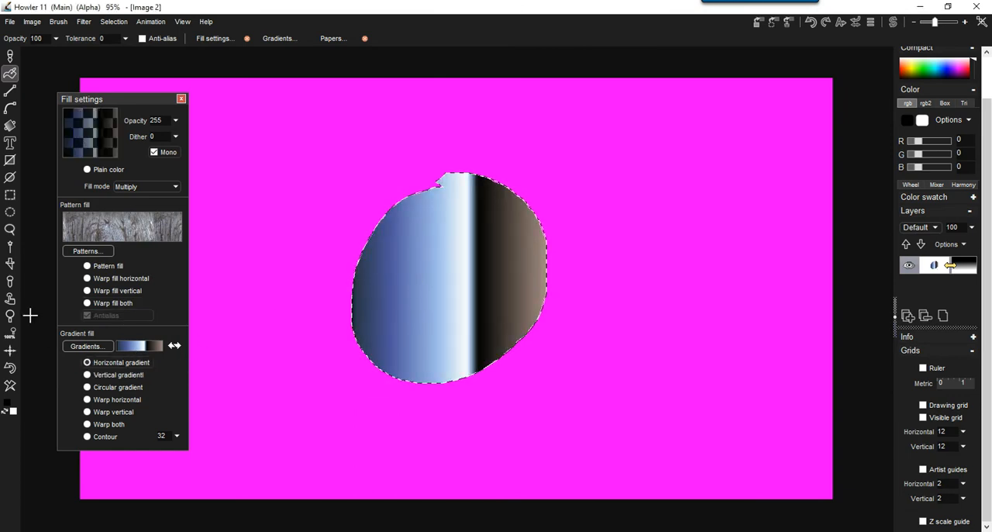
pyautogui.click(10, 367)
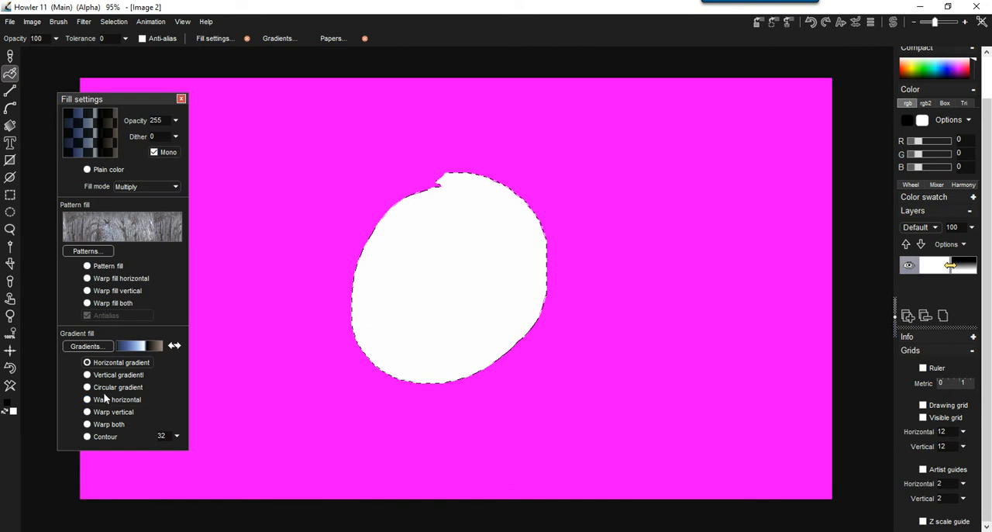
# Try the circular gradient fill in the rounded selection, undo it, and try the Warp horizontal gradient fill.
pyautogui.click(103, 388)
pyautogui.click(463, 277)
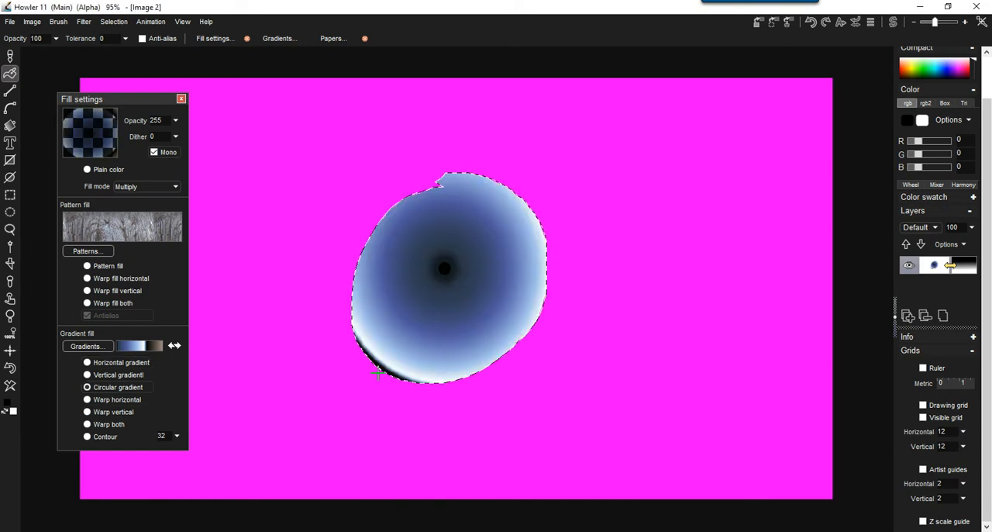
pyautogui.click(96, 401)
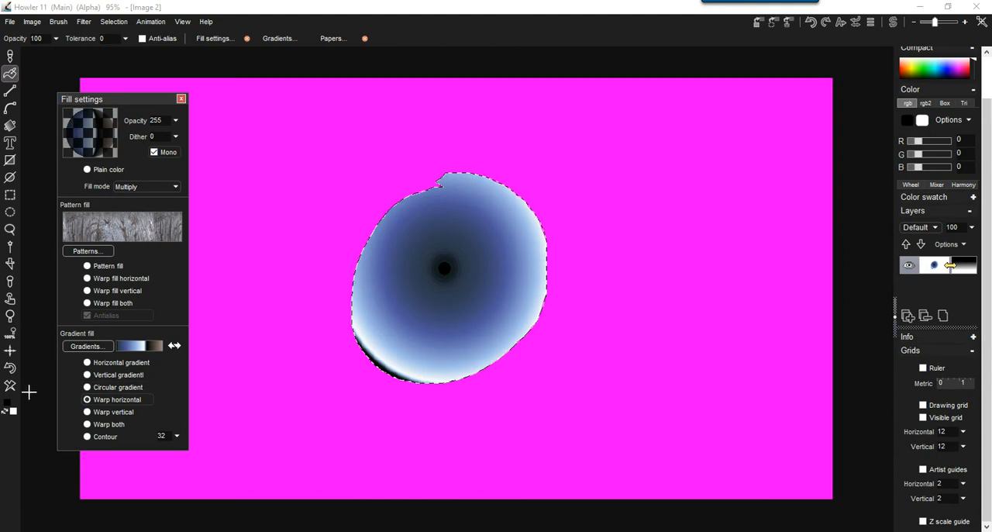
pyautogui.click(10, 368)
pyautogui.click(454, 277)
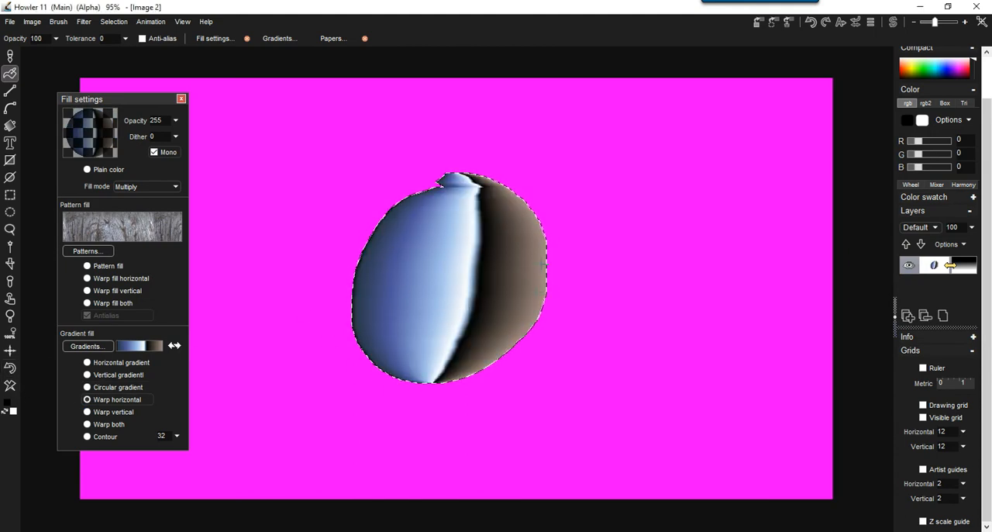
# Set the fill type to Pattern fill and clear the gradient from the canvas.
pyautogui.click(87, 268)
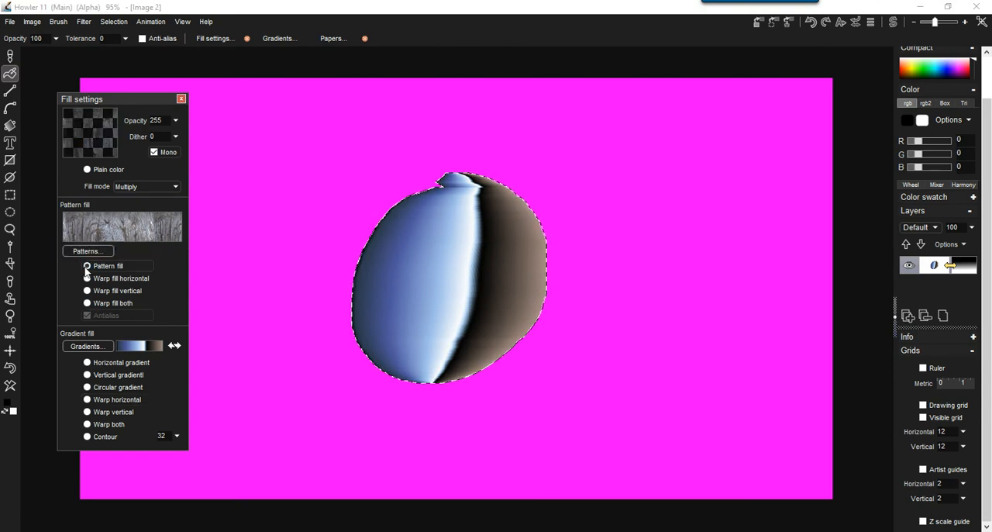
pyautogui.click(8, 387)
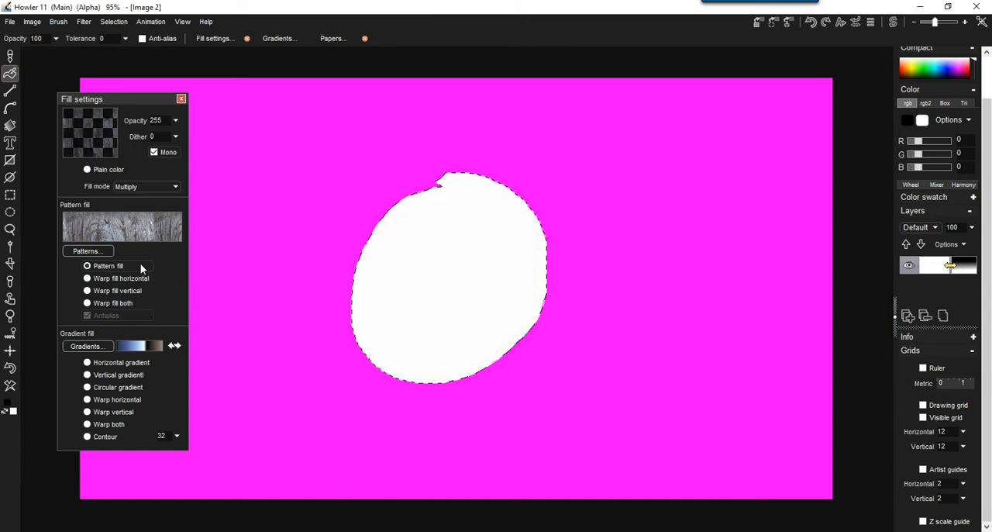
# Preview the current fill pattern enlarged and replace it with Pat_OakBark01.bmp from the pattern library.
pyautogui.click(98, 250)
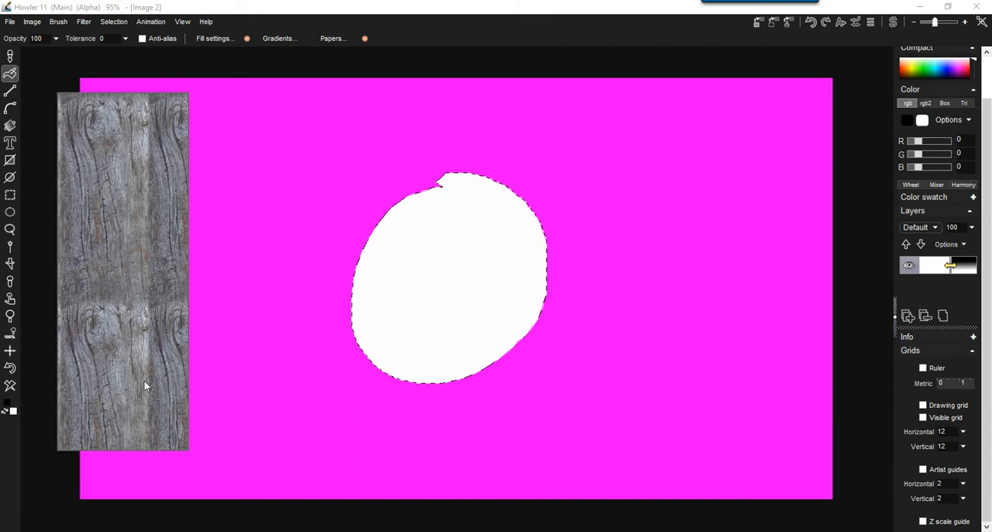
pyautogui.click(139, 378)
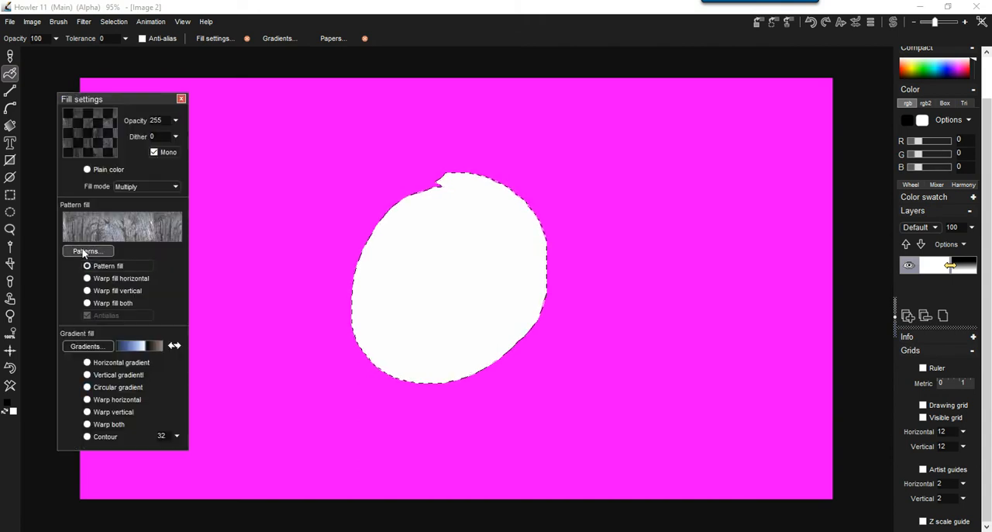
pyautogui.click(90, 254)
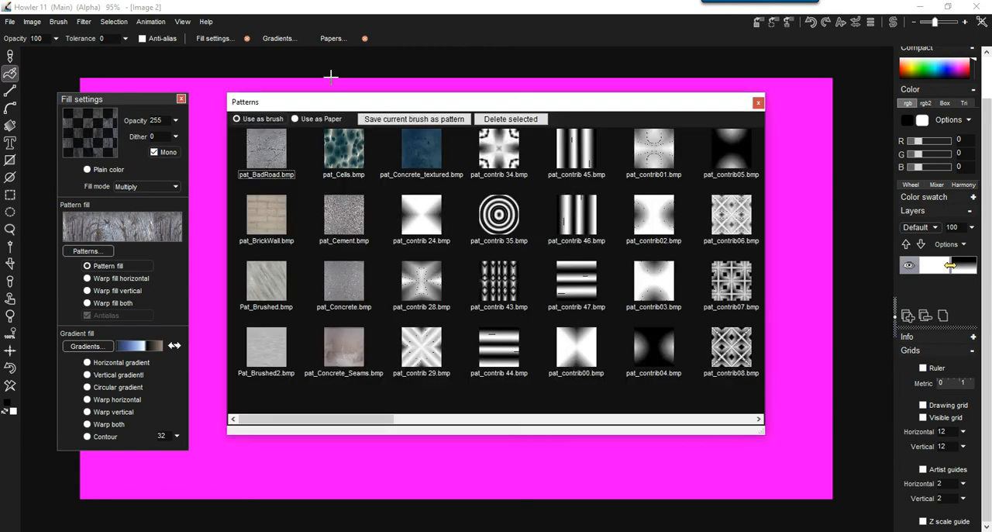
pyautogui.moveTo(293, 106); pyautogui.dragTo(381, 83)
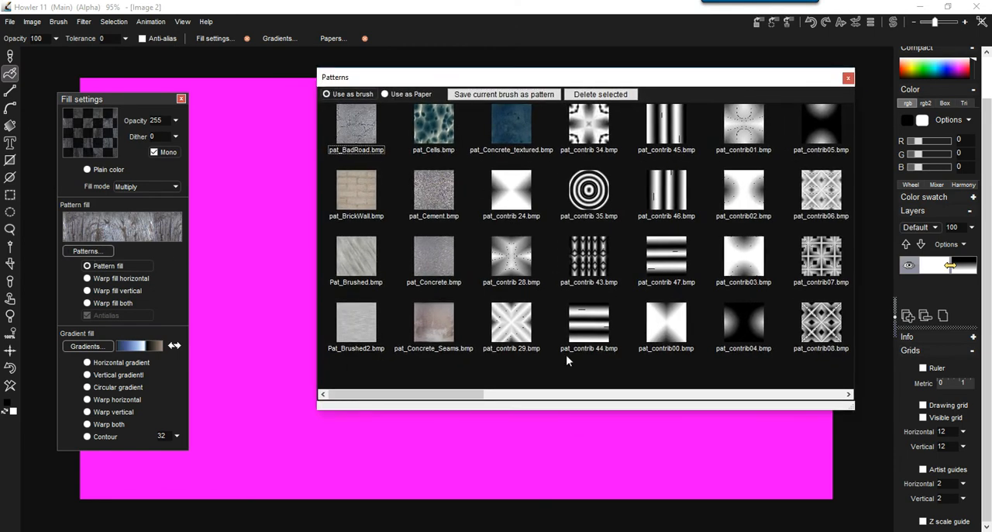
pyautogui.moveTo(530, 396); pyautogui.dragTo(662, 396)
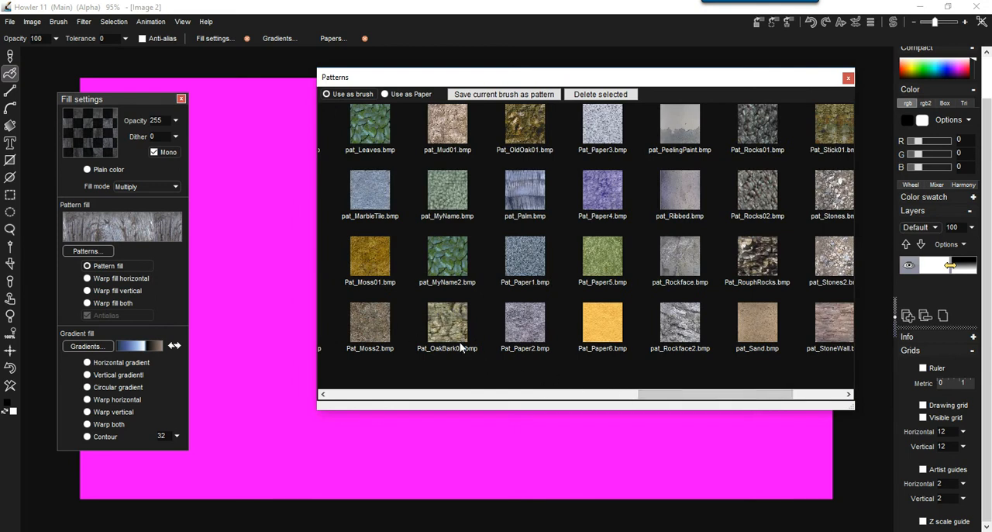
pyautogui.click(449, 318)
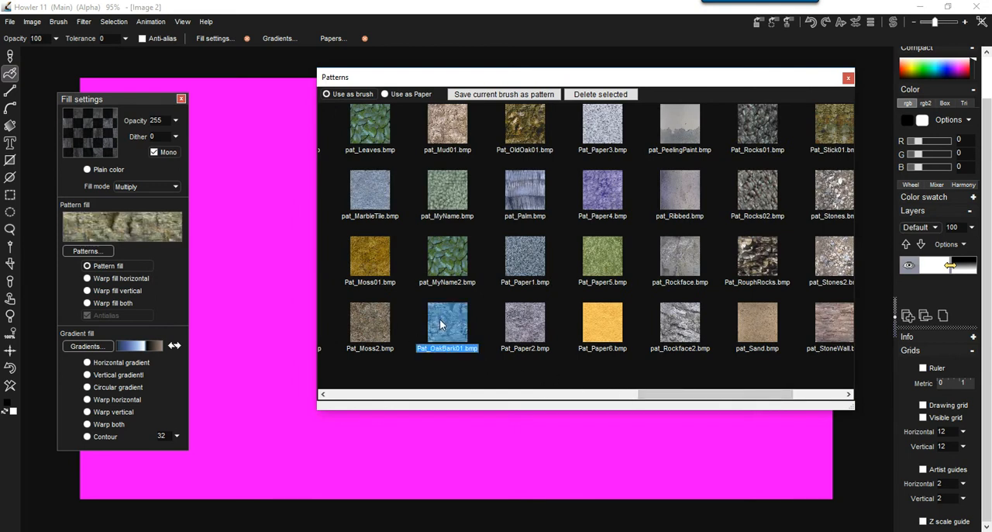
pyautogui.click(156, 233)
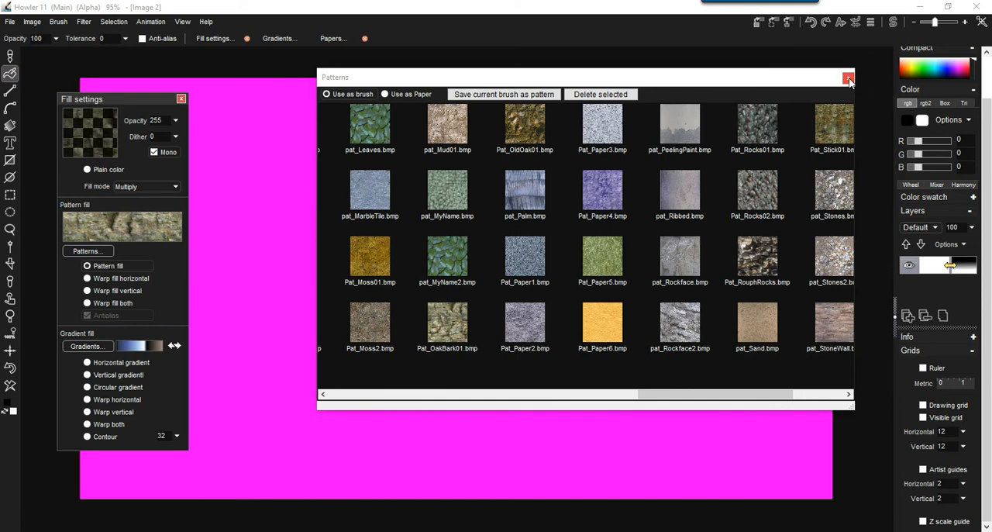
pyautogui.click(849, 79)
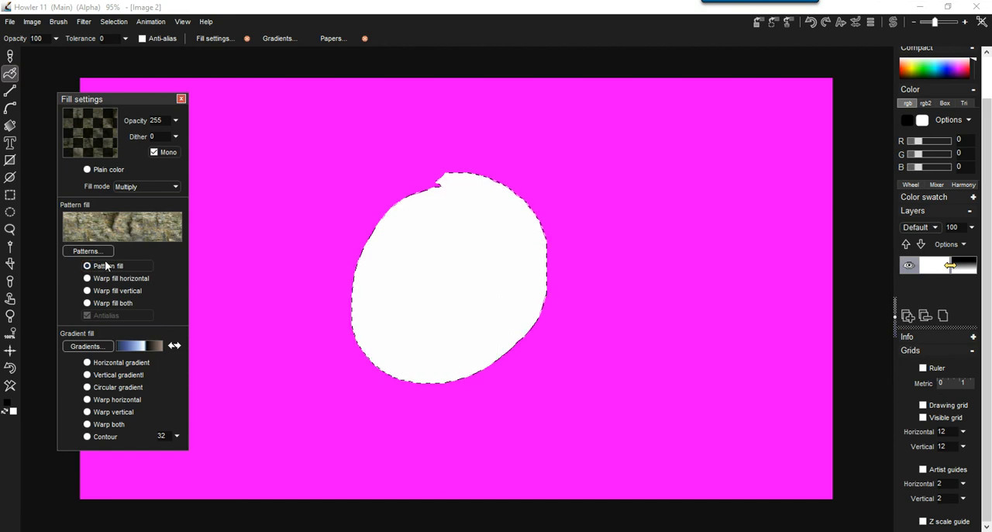
# Set the fill mode to Default and try the oak bark fill in the rounded selection, clearing the result.
pyautogui.click(148, 186)
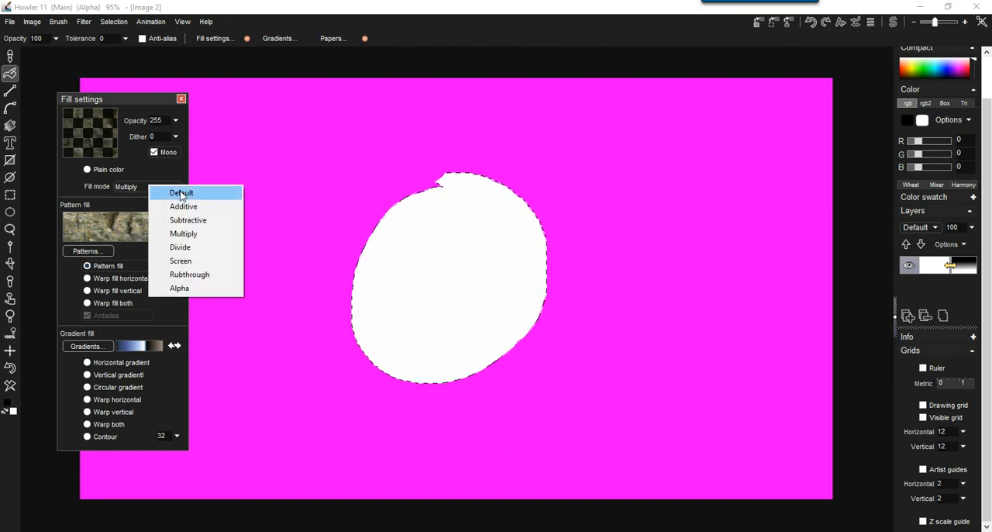
pyautogui.click(181, 192)
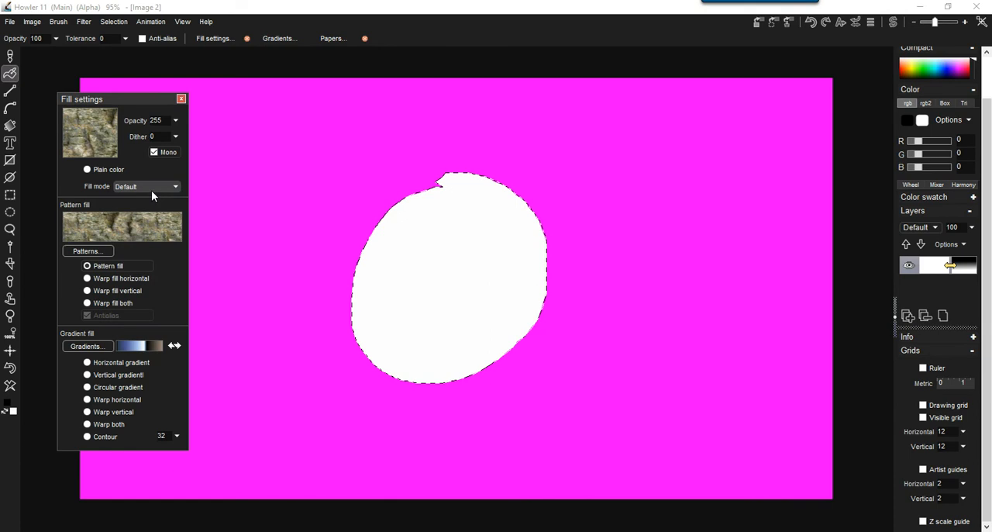
pyautogui.click(427, 244)
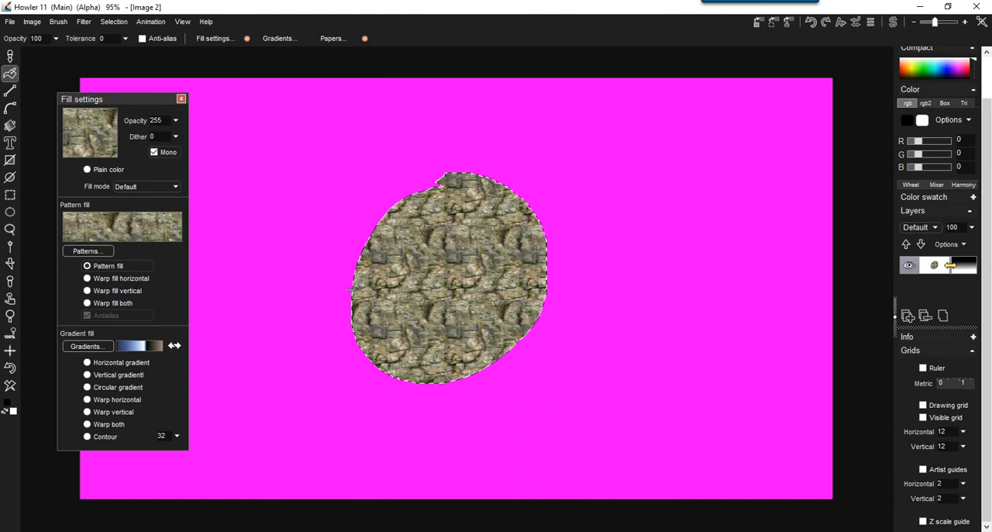
pyautogui.click(11, 385)
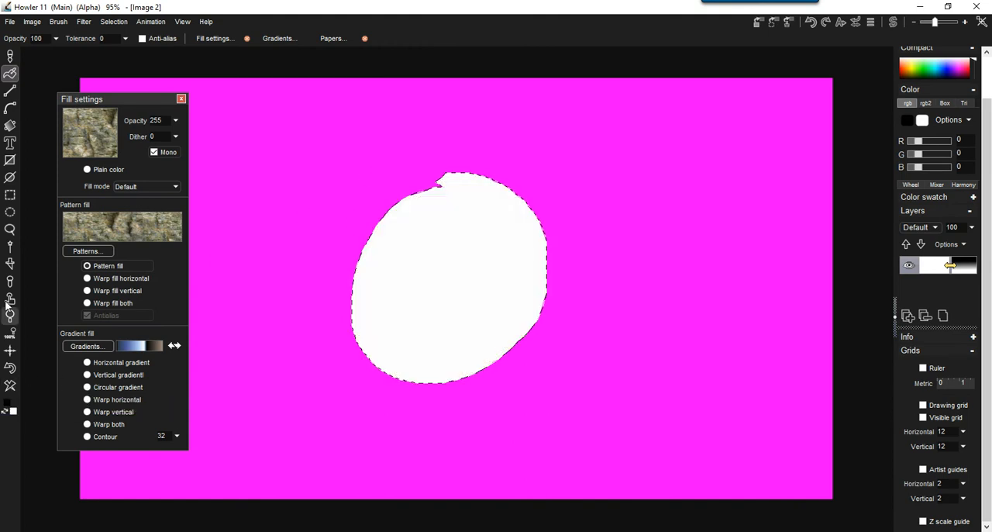
# Lasso a new leaning stump-shaped selection and add four roots spreading out from its base.
pyautogui.click(9, 230)
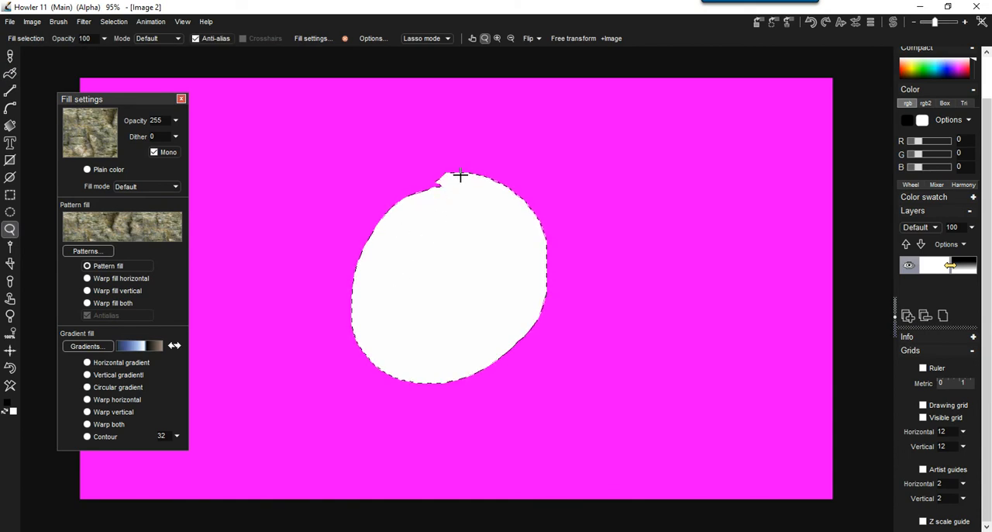
pyautogui.moveTo(450, 148)
pyautogui.mouseDown()
pyautogui.moveTo(359, 266)
pyautogui.moveTo(283, 406)
pyautogui.moveTo(388, 384)
pyautogui.moveTo(537, 385)
pyautogui.moveTo(516, 199)
pyautogui.moveTo(489, 117)
pyautogui.moveTo(457, 153)
pyautogui.mouseUp()
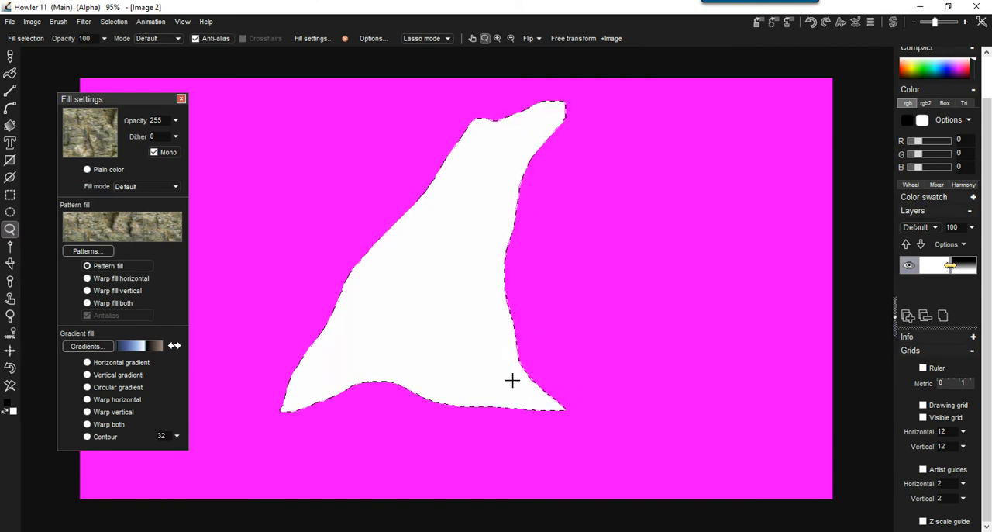
pyautogui.moveTo(512, 364)
pyautogui.mouseDown()
pyautogui.moveTo(543, 406)
pyautogui.moveTo(722, 442)
pyautogui.moveTo(667, 443)
pyautogui.moveTo(511, 397)
pyautogui.mouseUp()
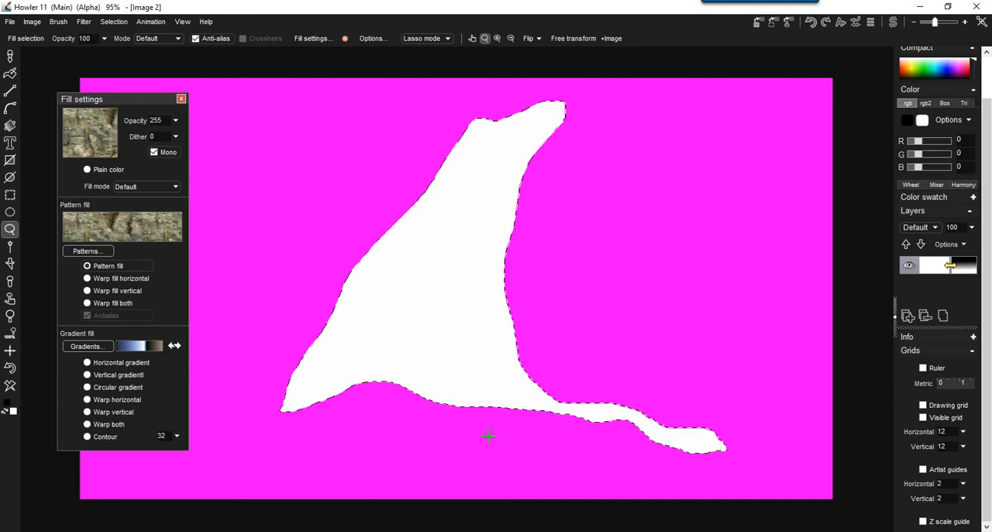
pyautogui.moveTo(320, 356)
pyautogui.mouseDown()
pyautogui.moveTo(251, 381)
pyautogui.moveTo(190, 421)
pyautogui.moveTo(317, 383)
pyautogui.mouseUp()
pyautogui.moveTo(387, 365)
pyautogui.mouseDown()
pyautogui.moveTo(343, 390)
pyautogui.moveTo(328, 471)
pyautogui.moveTo(405, 391)
pyautogui.mouseUp()
pyautogui.moveTo(594, 447)
pyautogui.mouseDown()
pyautogui.moveTo(572, 465)
pyautogui.moveTo(508, 406)
pyautogui.mouseUp()
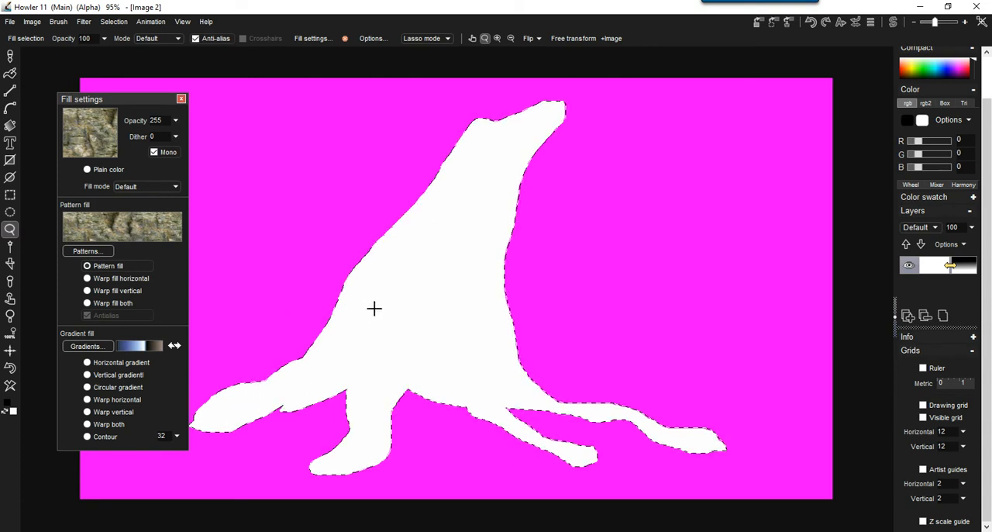
# Move the stump selection slightly to the right on the canvas and scale it down with Transform selection.
pyautogui.moveTo(367, 295); pyautogui.dragTo(426, 312)
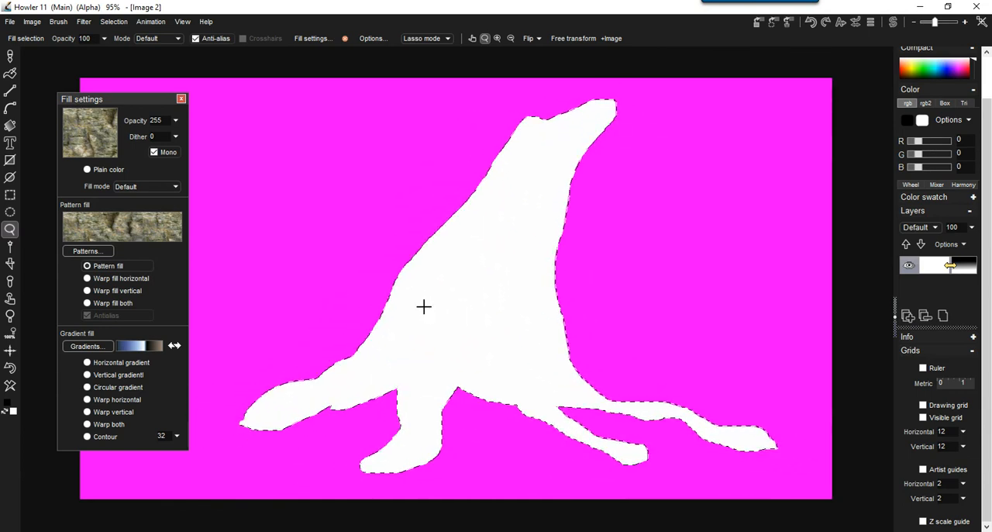
pyautogui.moveTo(484, 303)
pyautogui.mouseDown()
pyautogui.moveTo(476, 312)
pyautogui.moveTo(432, 308)
pyautogui.moveTo(525, 288)
pyautogui.moveTo(474, 308)
pyautogui.moveTo(467, 194)
pyautogui.moveTo(485, 491)
pyautogui.moveTo(783, 409)
pyautogui.moveTo(367, 286)
pyautogui.moveTo(488, 313)
pyautogui.moveTo(472, 312)
pyautogui.mouseUp()
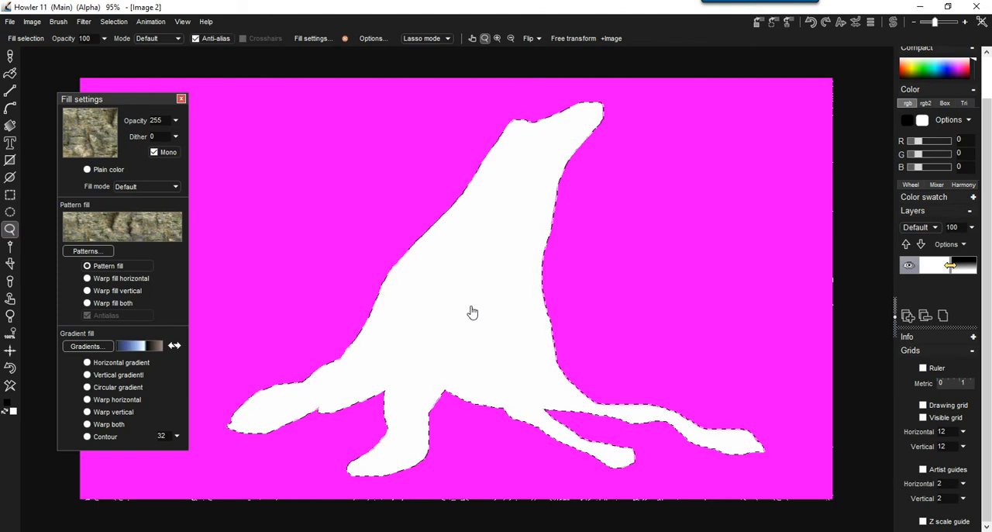
pyautogui.click(114, 21)
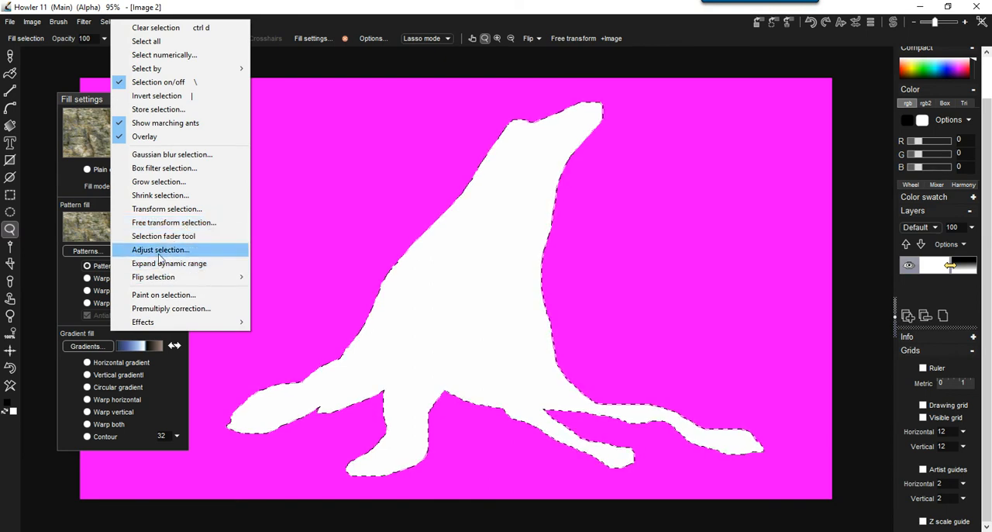
pyautogui.click(157, 209)
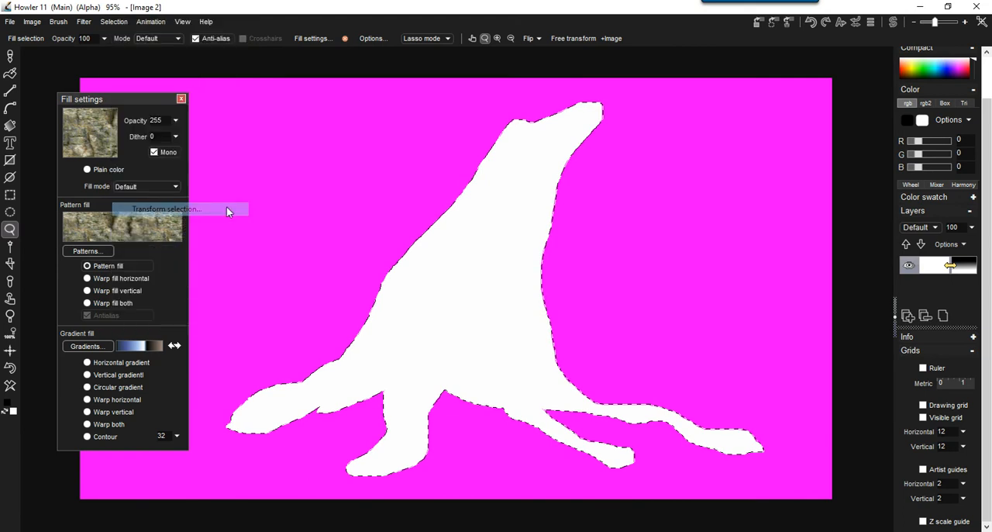
pyautogui.moveTo(583, 204); pyautogui.dragTo(582, 245)
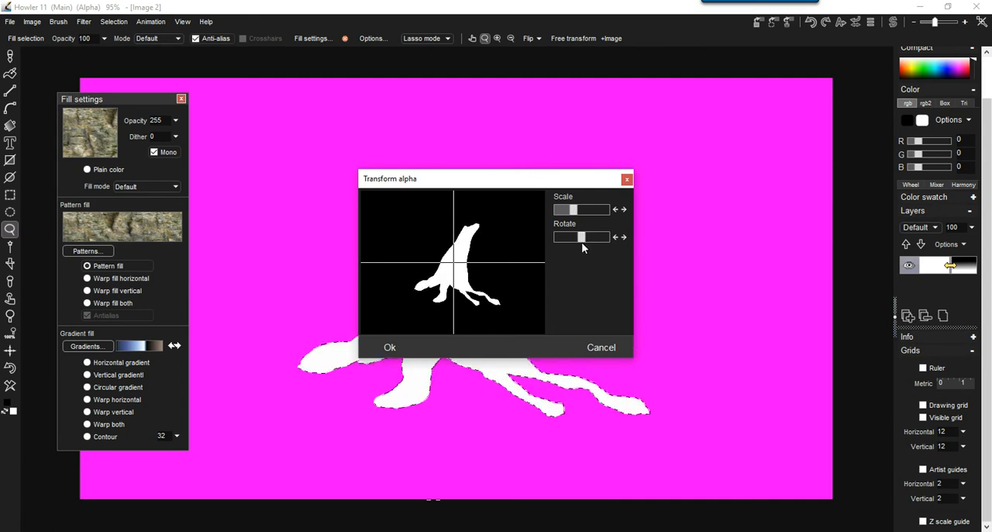
pyautogui.click(390, 347)
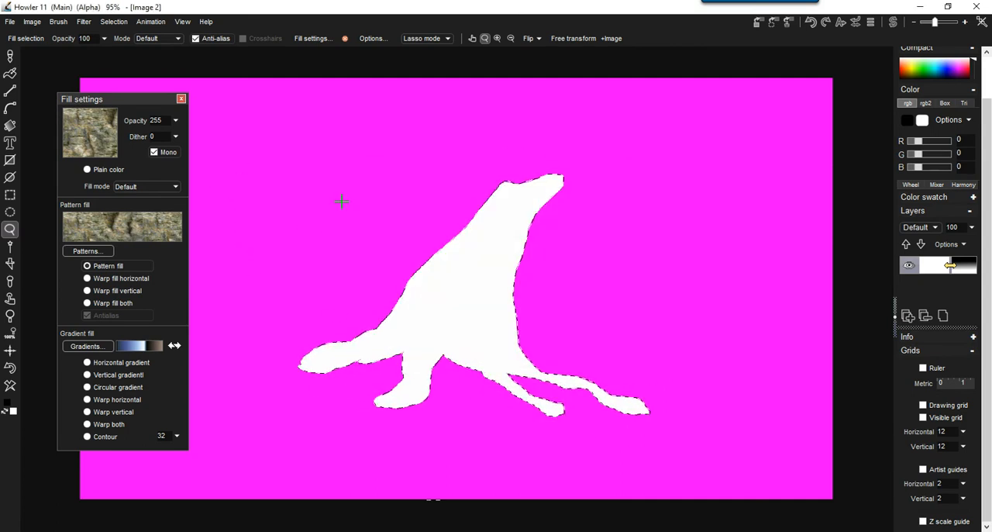
# Switch to the flood fill tool and try the flat oak bark pattern fill in the stump selection, undoing the fill.
pyautogui.click(97, 222)
pyautogui.click(96, 225)
pyautogui.click(90, 265)
pyautogui.click(10, 74)
pyautogui.click(9, 74)
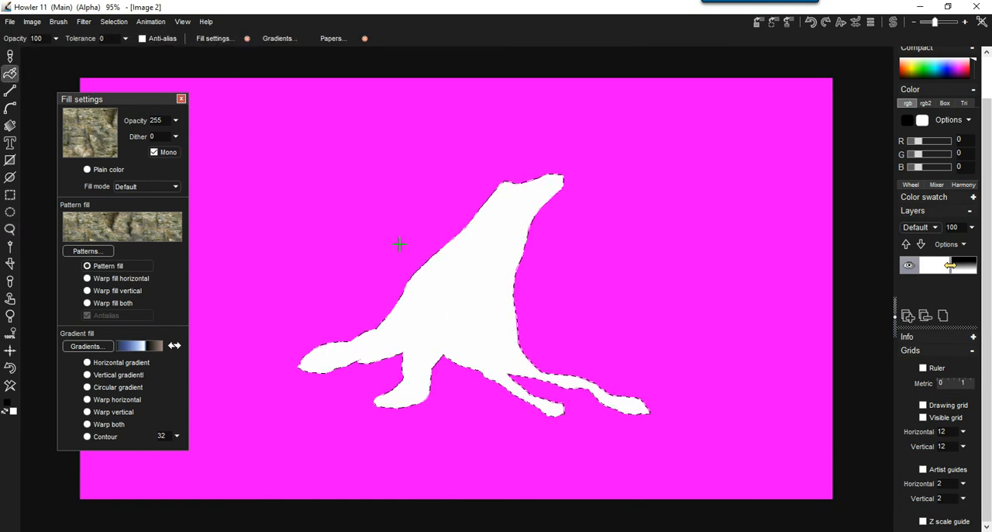
pyautogui.click(480, 267)
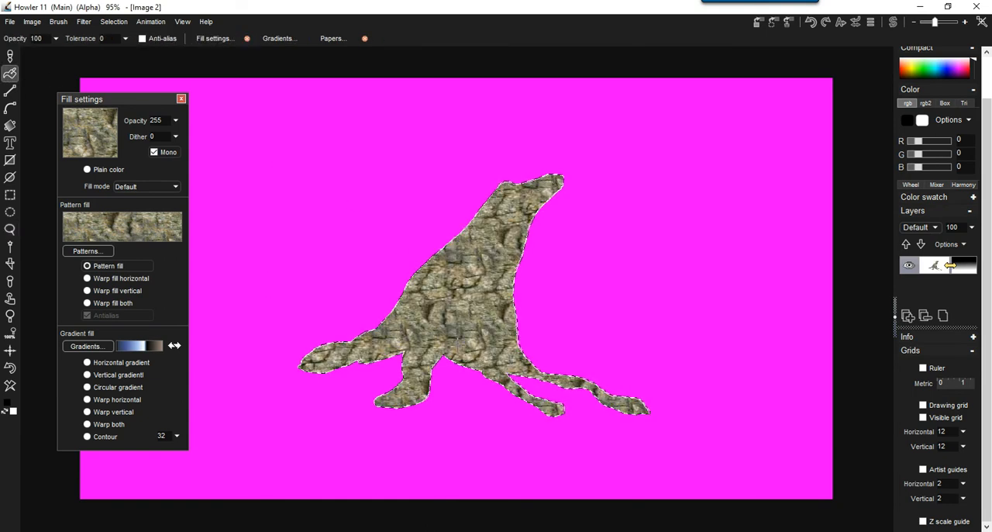
pyautogui.hotkey('ctrl', 'z')
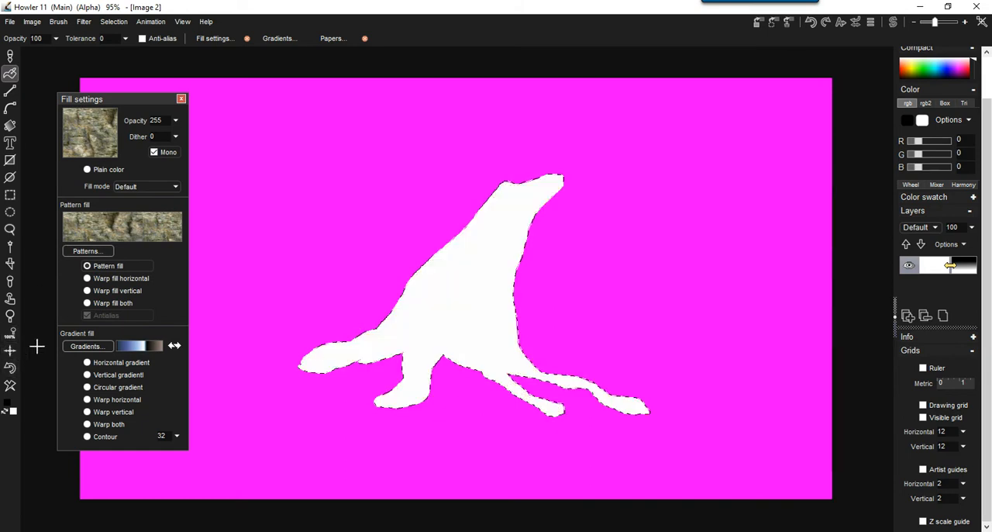
# Try the oak bark pattern in the stump selection with Warp fill horizontal and Warp fill vertical, clearing each result.
pyautogui.click(102, 280)
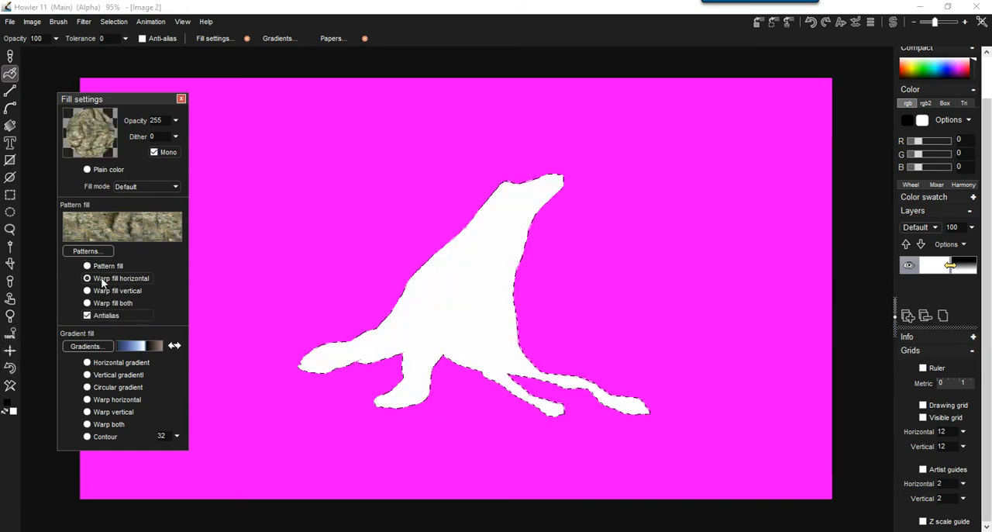
pyautogui.click(468, 269)
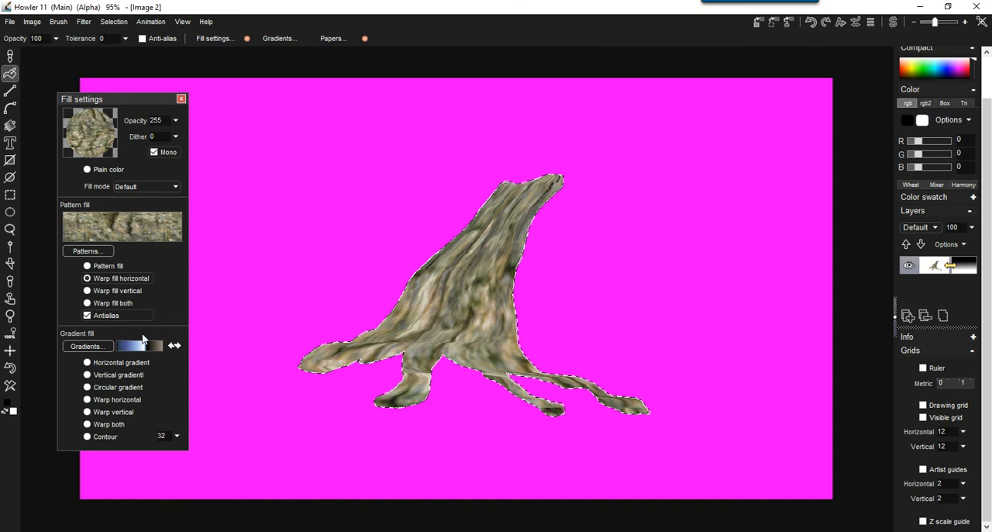
pyautogui.click(120, 290)
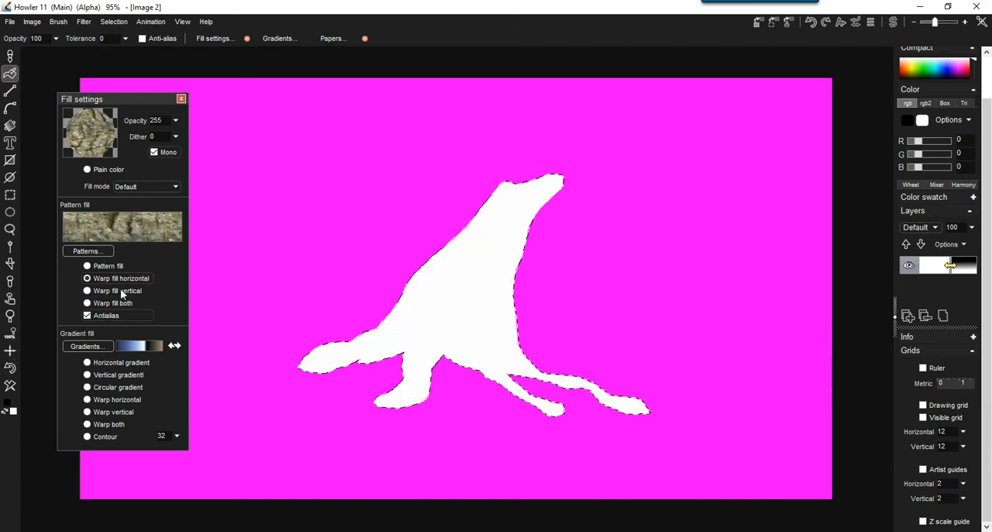
pyautogui.click(455, 318)
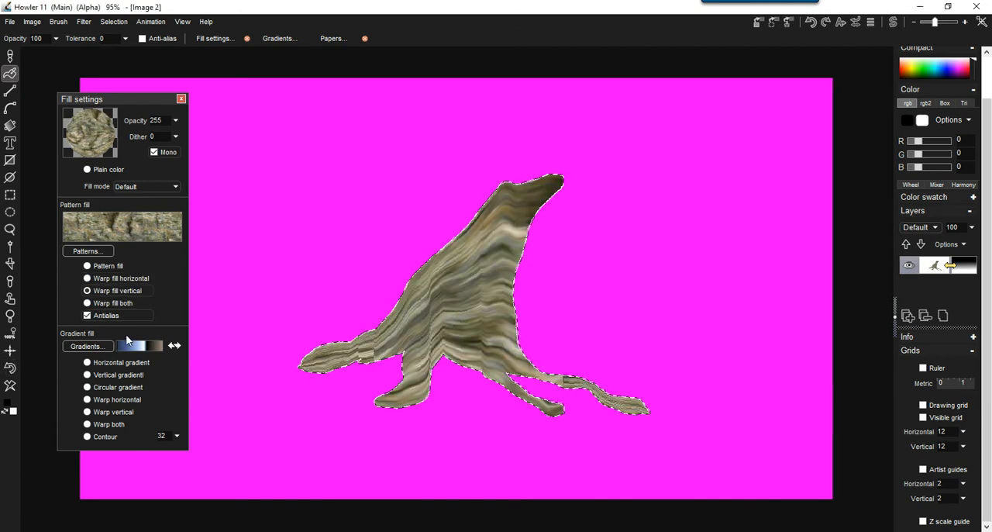
pyautogui.click(12, 370)
# Try Warp fill both in the stump selection, clear it, and refill the stump with Warp fill horizontal.
pyautogui.click(121, 303)
pyautogui.click(472, 277)
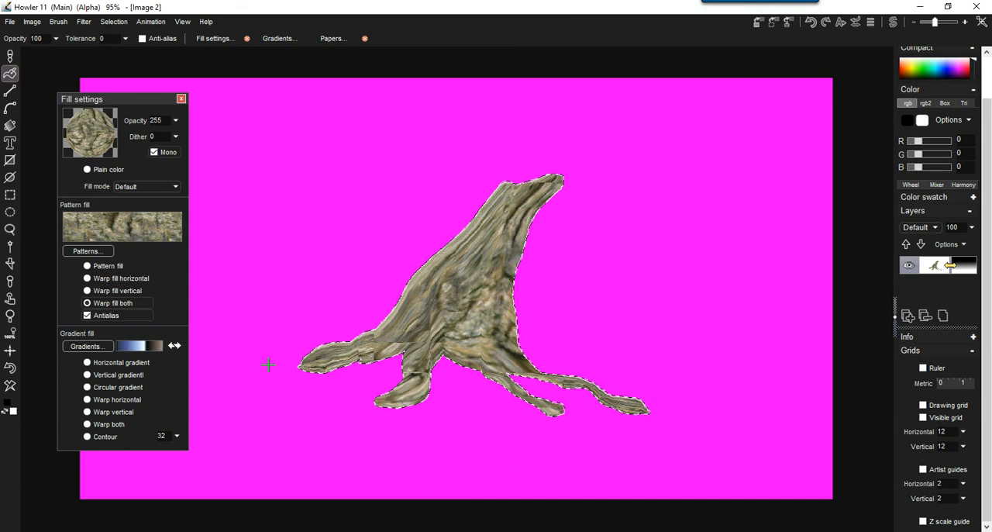
pyautogui.click(110, 279)
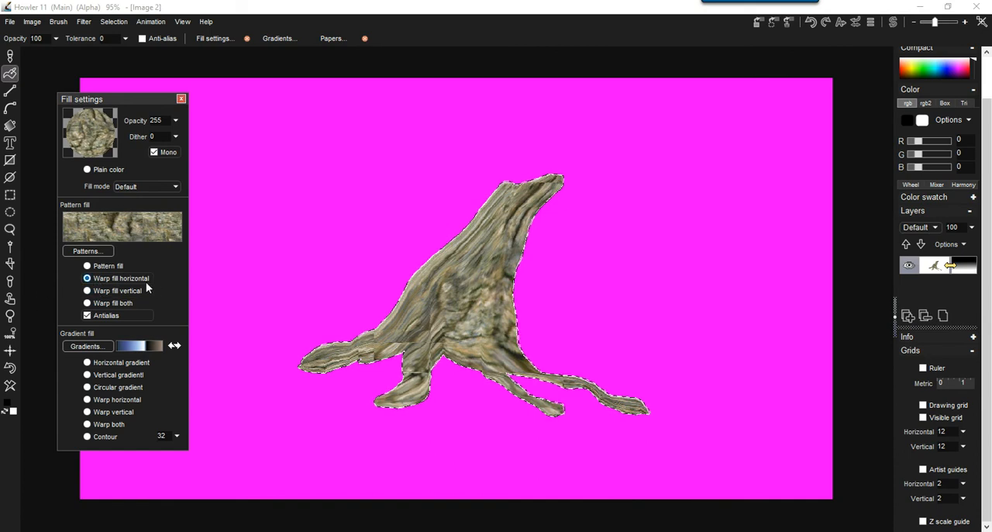
pyautogui.click(10, 388)
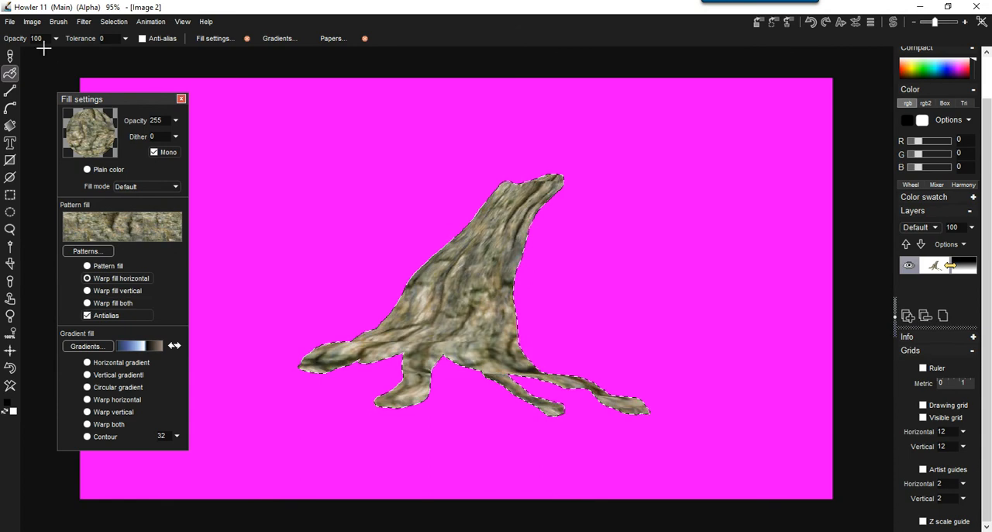
# Look up the available Fill commands for filling the stump selection.
pyautogui.click(35, 23)
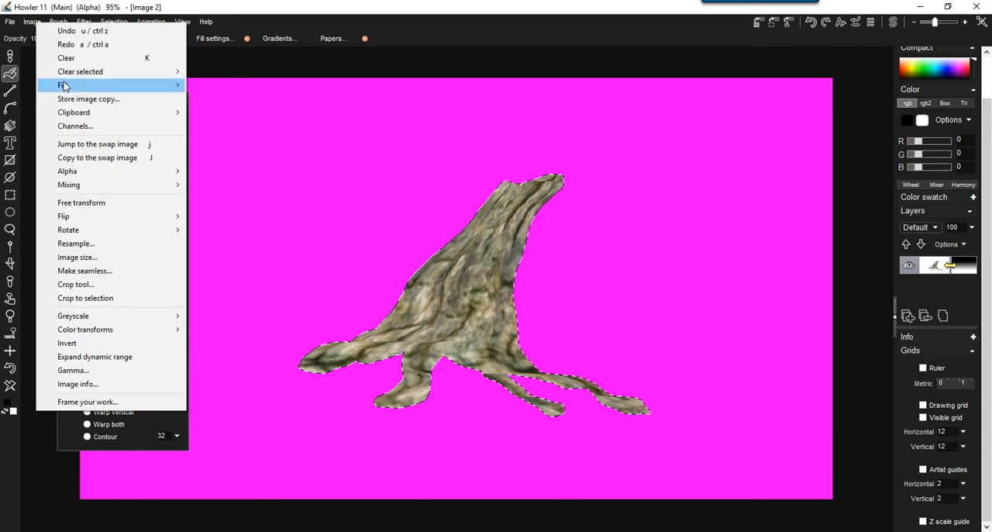
pyautogui.moveTo(178, 85)
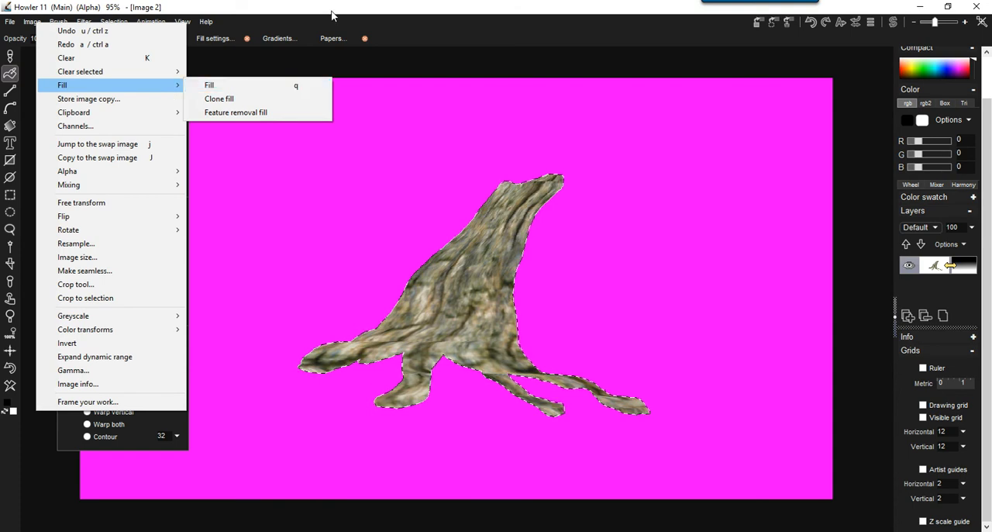
pyautogui.click(310, 89)
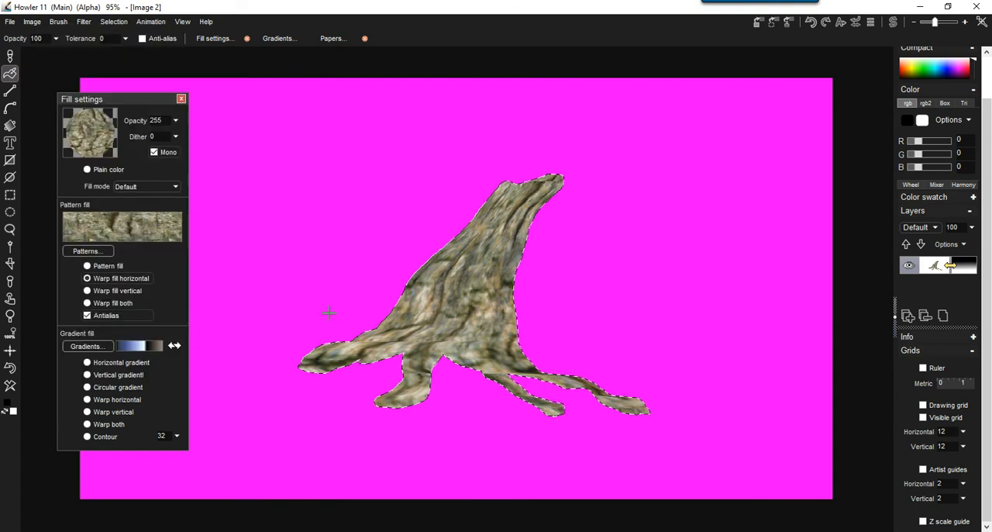
# Set the fill mode to Multiply and try repeated bark fills over the stump to darken it.
pyautogui.click(133, 189)
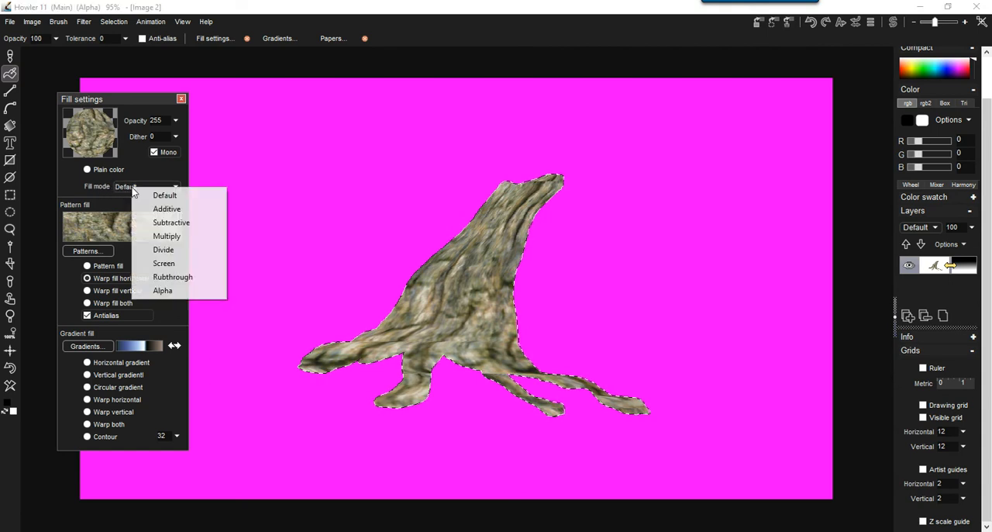
pyautogui.click(168, 236)
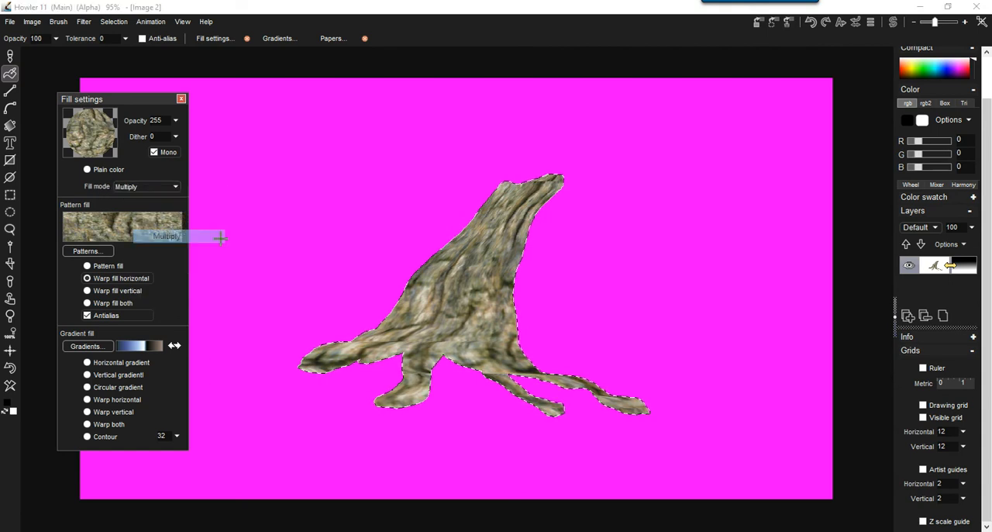
pyautogui.click(410, 315)
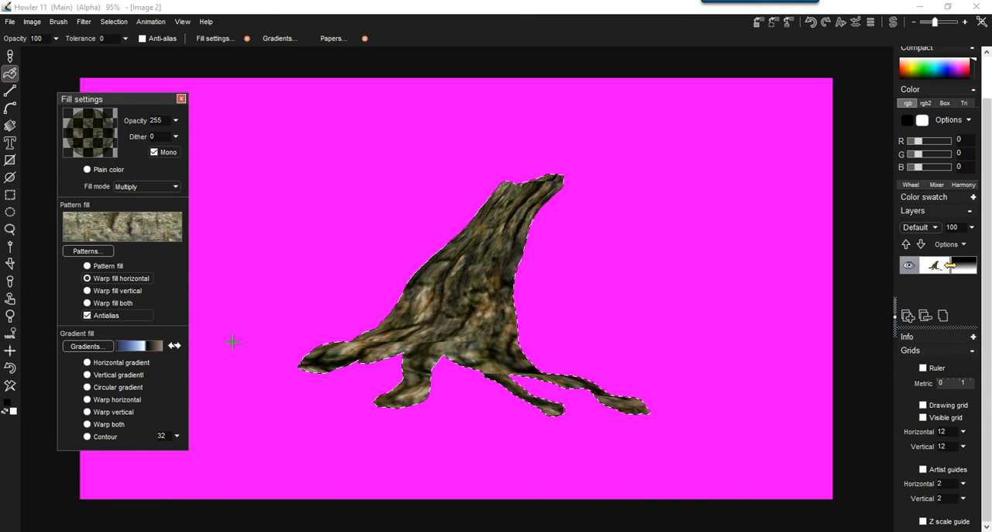
pyautogui.click(97, 402)
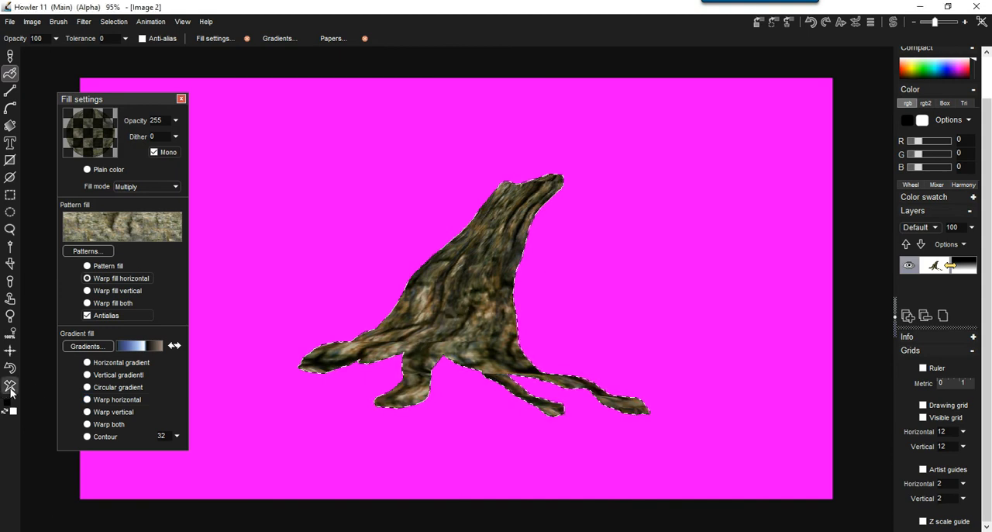
pyautogui.click(351, 347)
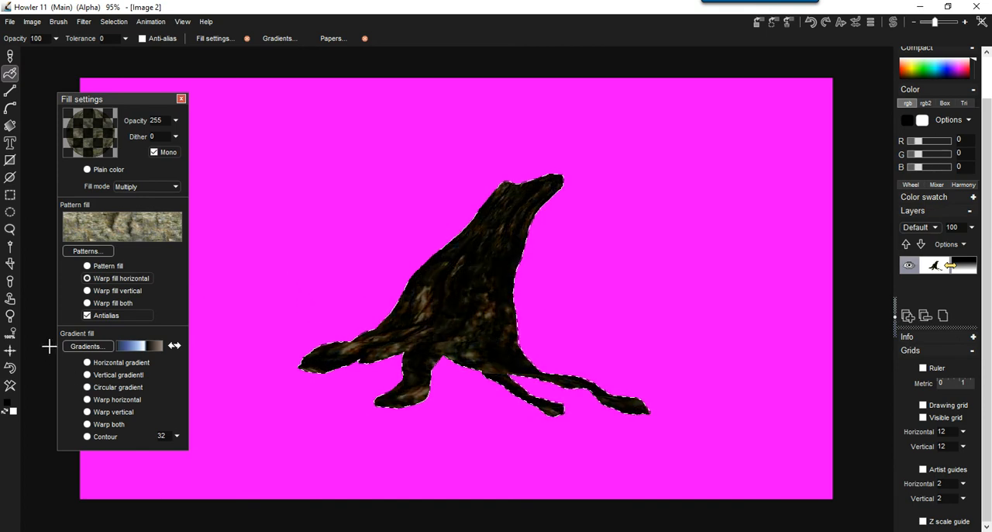
# Try the Screen fill mode on the stump, and set the fill mode back to Multiply for another bark fill.
pyautogui.click(155, 185)
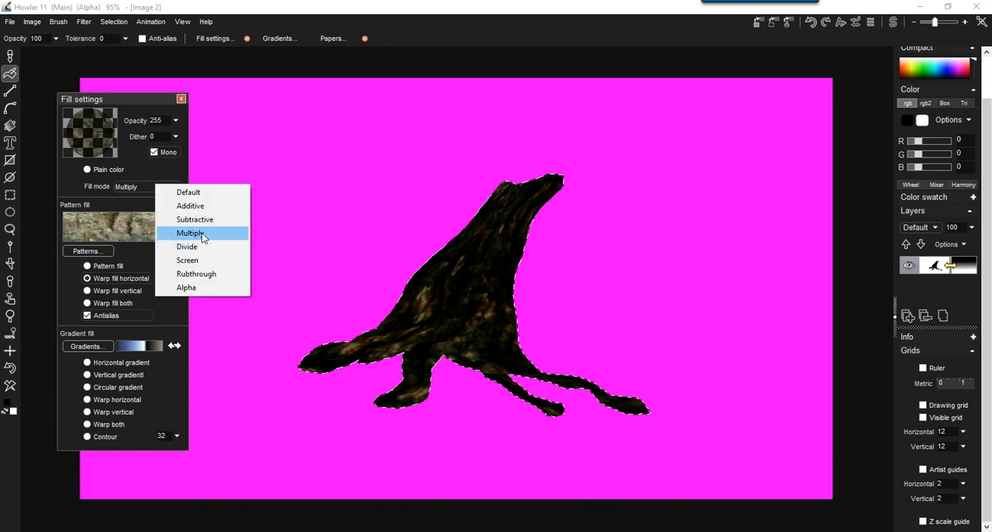
pyautogui.click(188, 260)
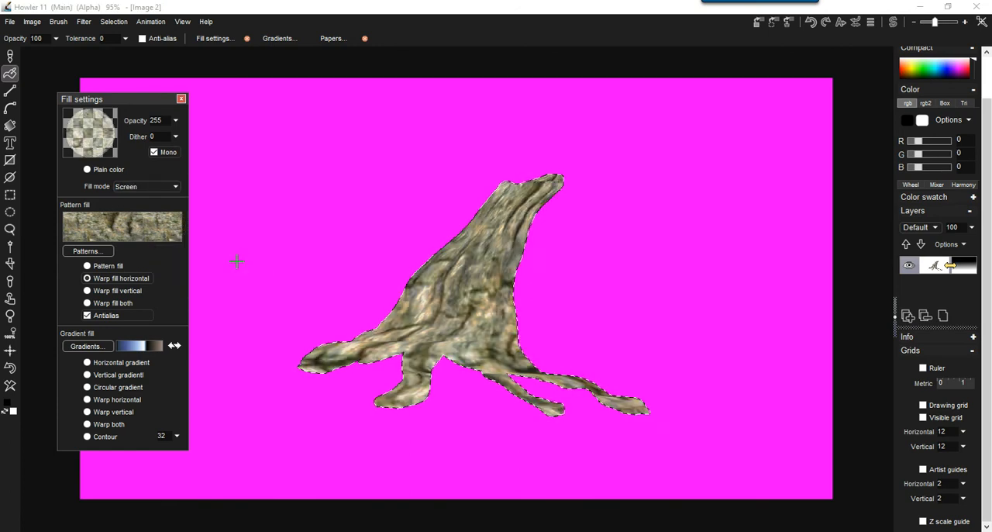
pyautogui.click(154, 187)
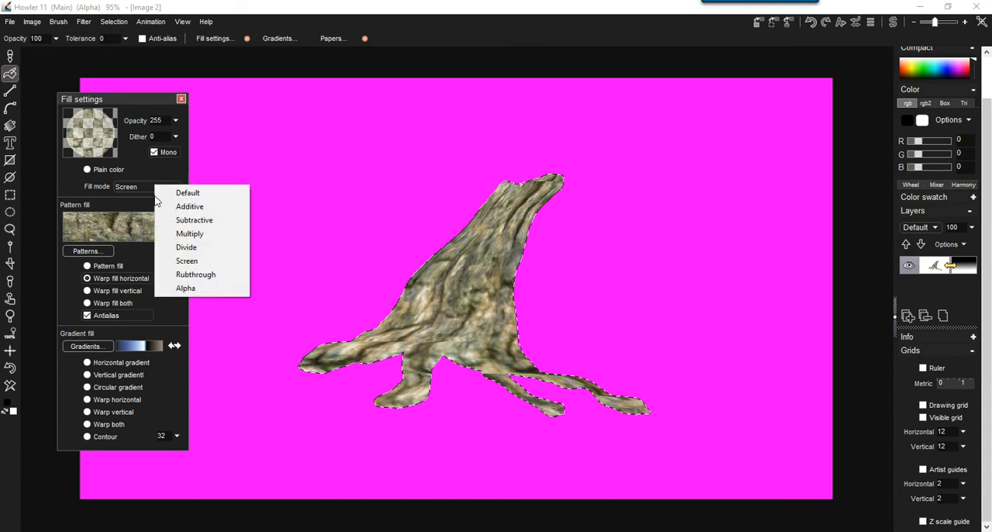
pyautogui.click(189, 233)
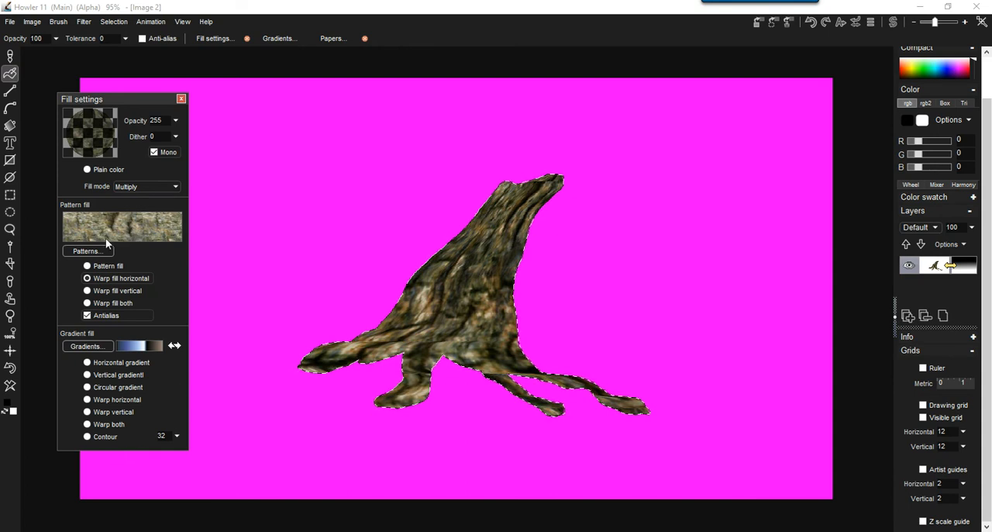
# Choose pat_StumpEdge.bmp as the fill pattern from the pattern library.
pyautogui.click(88, 251)
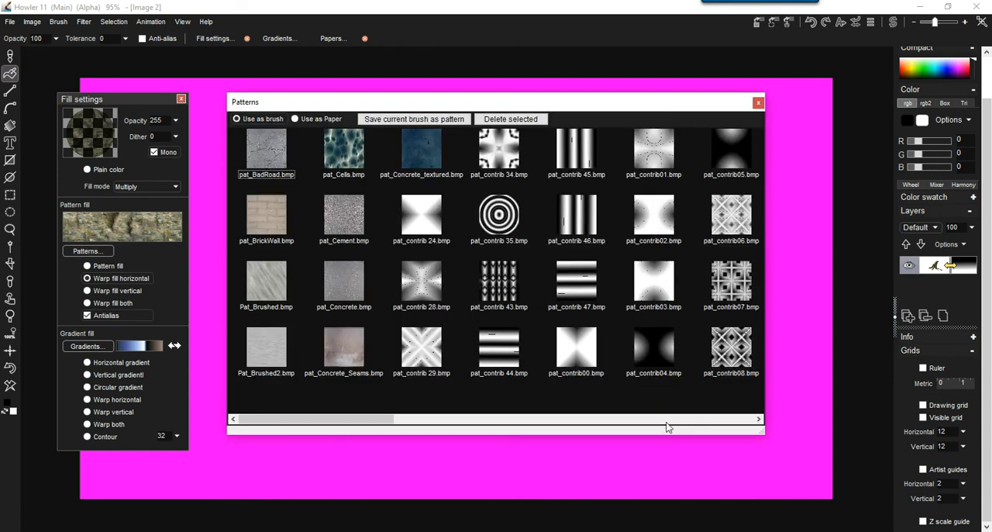
pyautogui.click(677, 418)
pyautogui.click(685, 418)
pyautogui.click(684, 419)
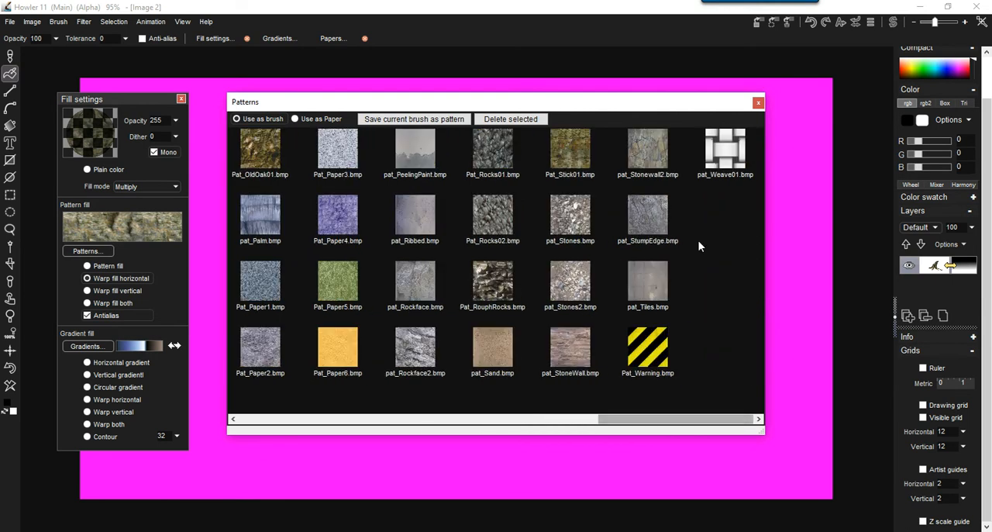
pyautogui.click(649, 217)
pyautogui.click(143, 230)
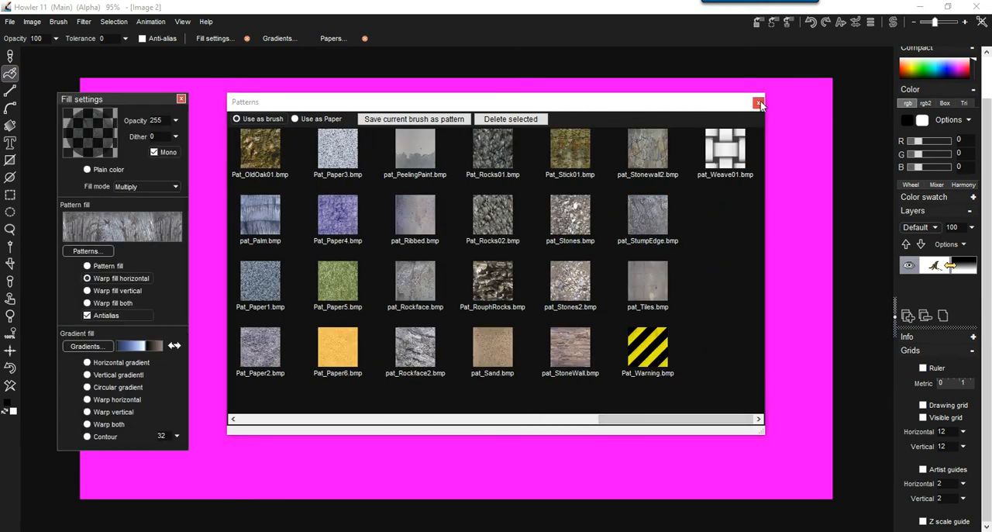
pyautogui.click(759, 103)
# Try the stump edge pattern multiplied over the bark, clear the stump selection, and refill it with the new pattern.
pyautogui.click(434, 322)
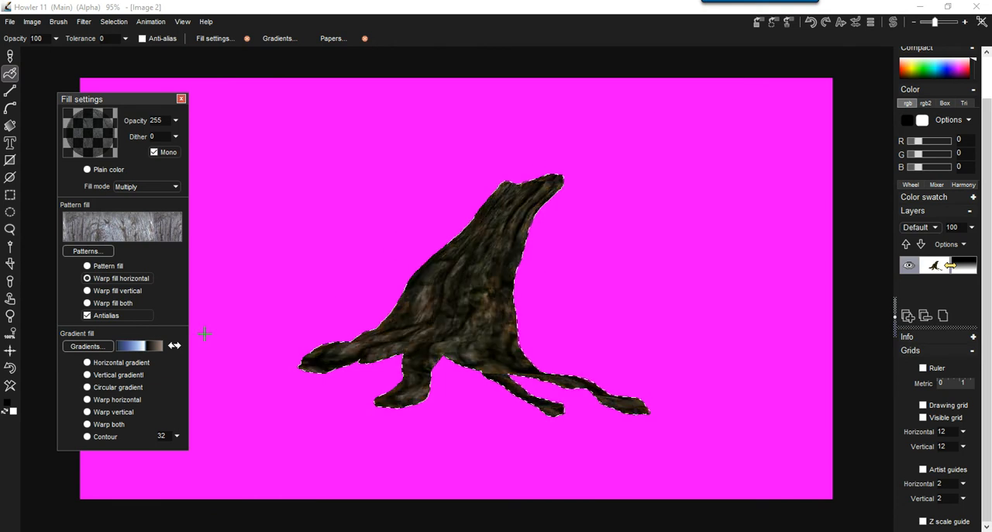
pyautogui.click(11, 386)
pyautogui.press('f')
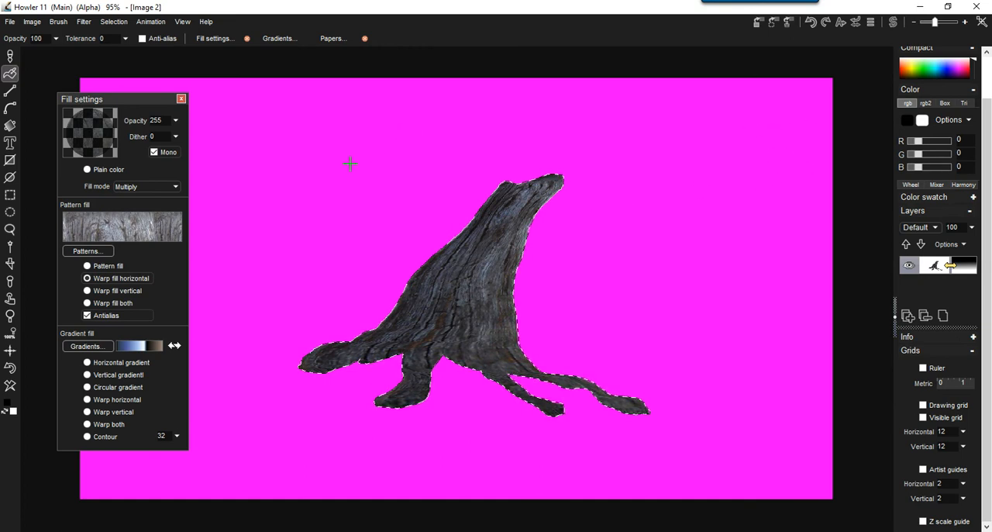
pyautogui.click(84, 23)
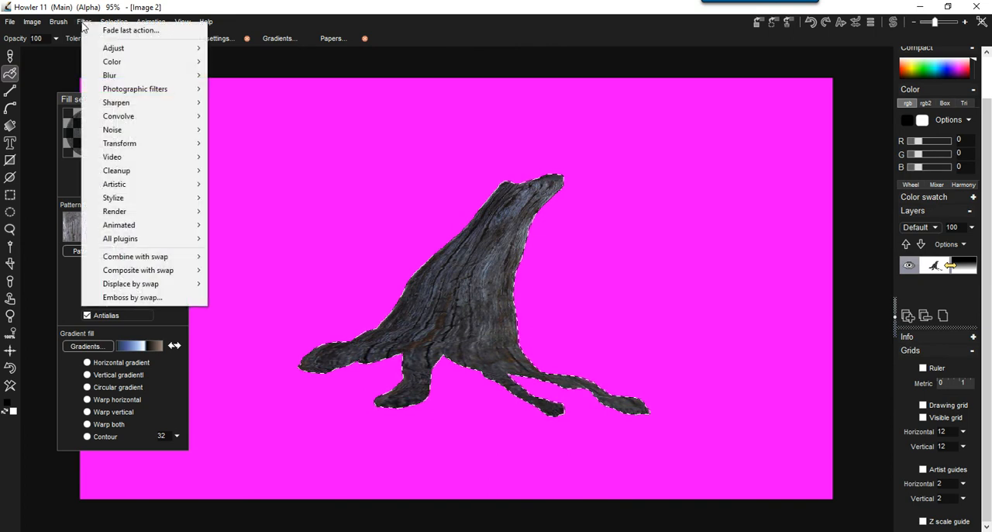
pyautogui.moveTo(135, 199)
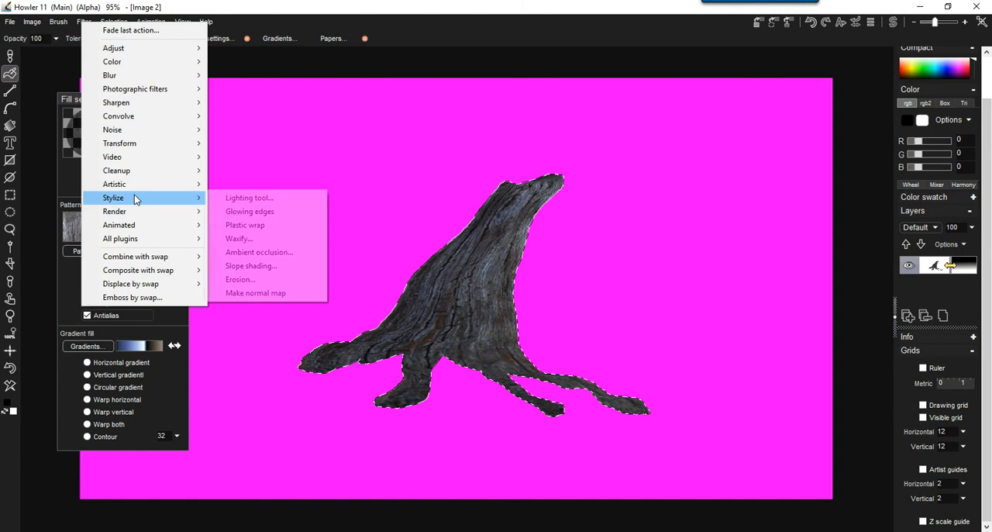
pyautogui.click(535, 9)
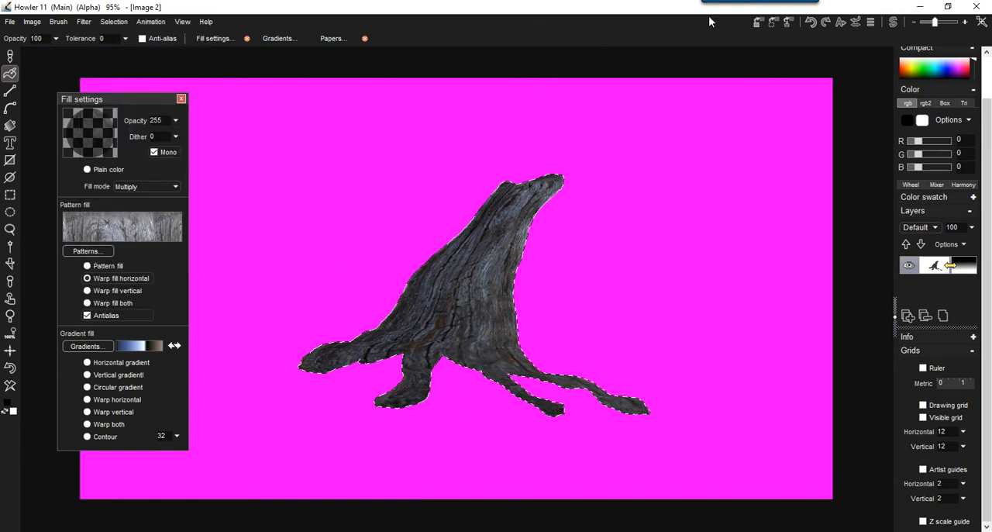
# Store a copy of the stump image, move its floating thumbnail off the stump, and paste the stored image back.
pyautogui.click(758, 25)
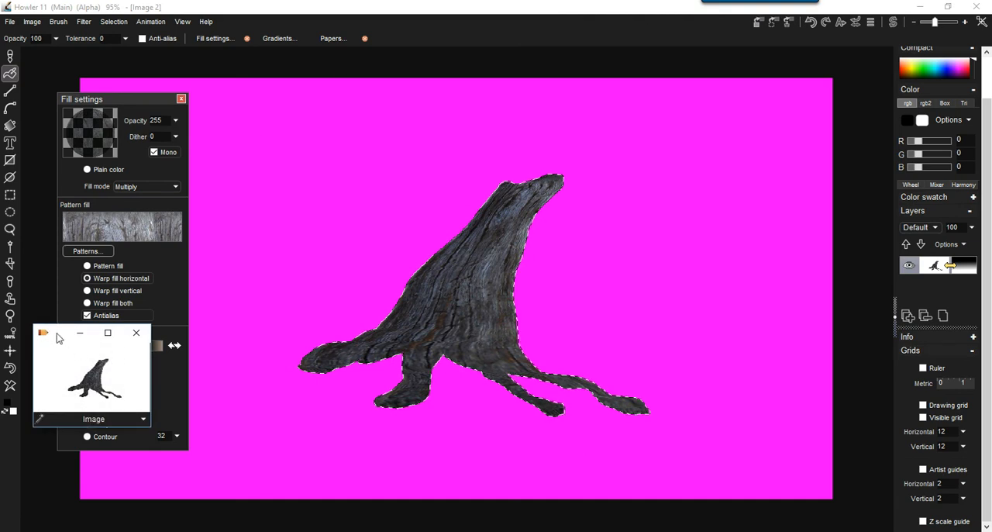
pyautogui.moveTo(59, 329); pyautogui.dragTo(141, 329)
pyautogui.moveTo(243, 325); pyautogui.dragTo(837, 423)
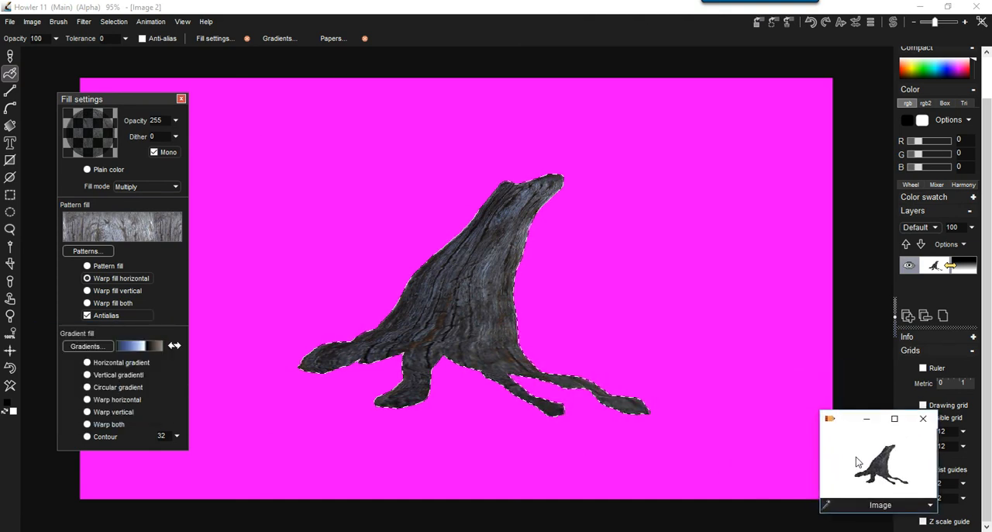
pyautogui.click(931, 506)
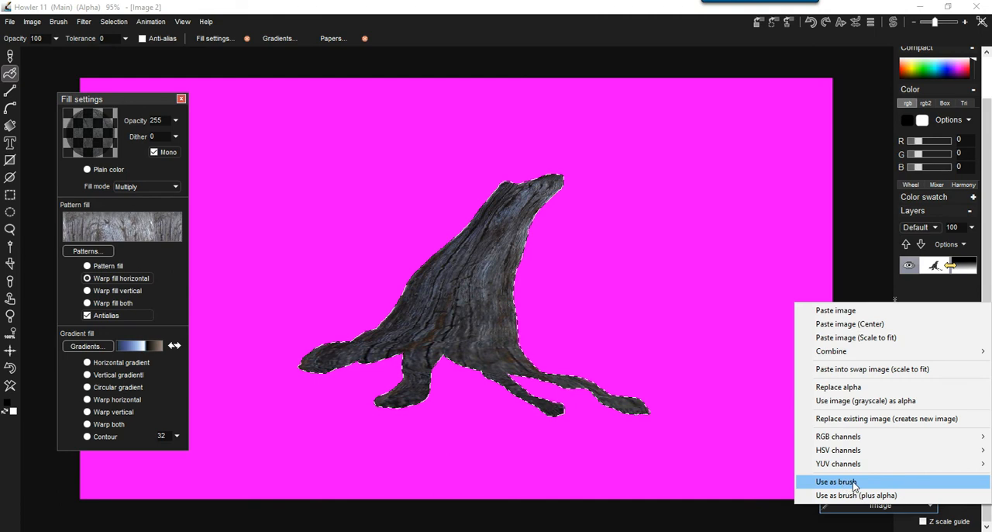
pyautogui.click(853, 311)
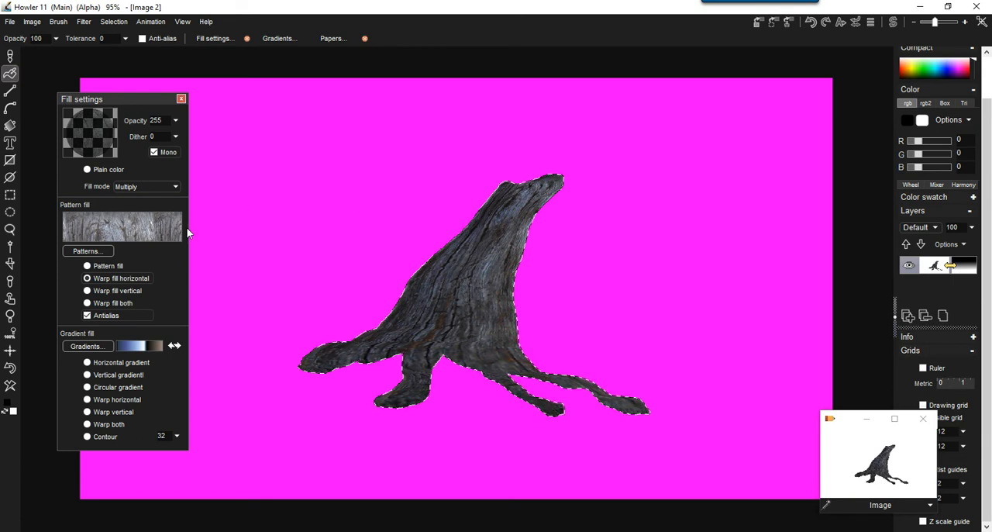
# Open the Lighting tool for the stump and place the light above and to the left of it in the preview.
pyautogui.click(83, 22)
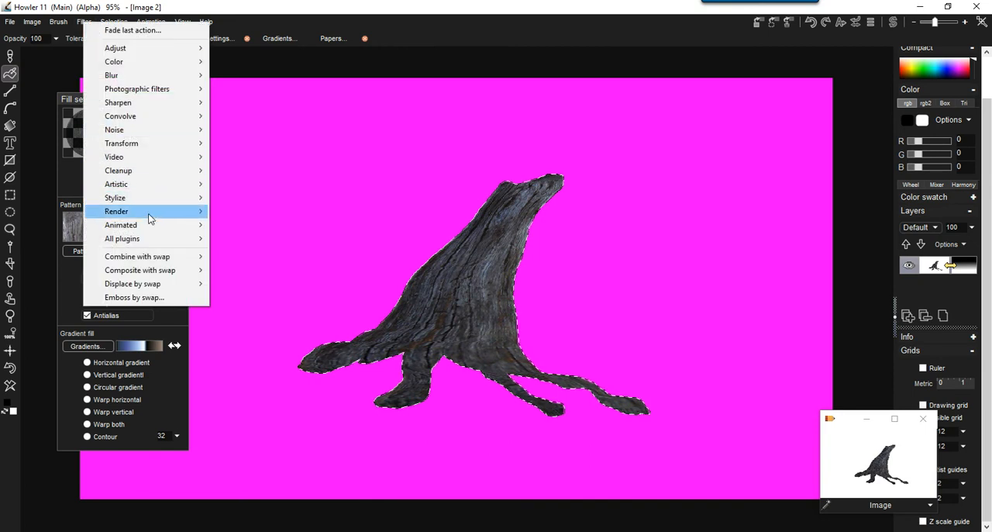
pyautogui.moveTo(161, 204)
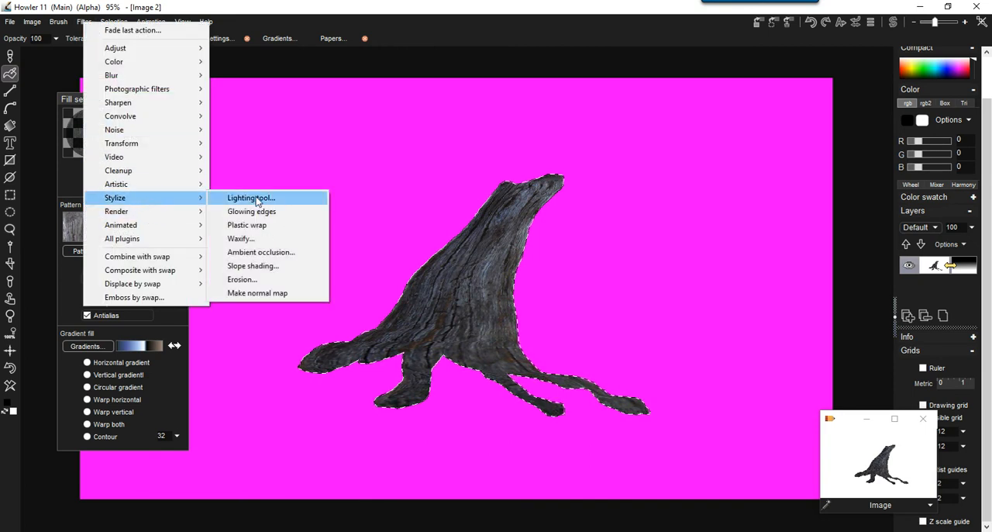
pyautogui.click(257, 202)
pyautogui.moveTo(535, 171); pyautogui.dragTo(254, 74)
pyautogui.moveTo(214, 137)
pyautogui.mouseDown()
pyautogui.moveTo(206, 154)
pyautogui.moveTo(148, 158)
pyautogui.moveTo(212, 150)
pyautogui.moveTo(185, 163)
pyautogui.moveTo(217, 117)
pyautogui.moveTo(93, 115)
pyautogui.moveTo(207, 136)
pyautogui.moveTo(209, 152)
pyautogui.moveTo(107, 133)
pyautogui.moveTo(103, 146)
pyautogui.moveTo(95, 122)
pyautogui.moveTo(104, 132)
pyautogui.mouseUp()
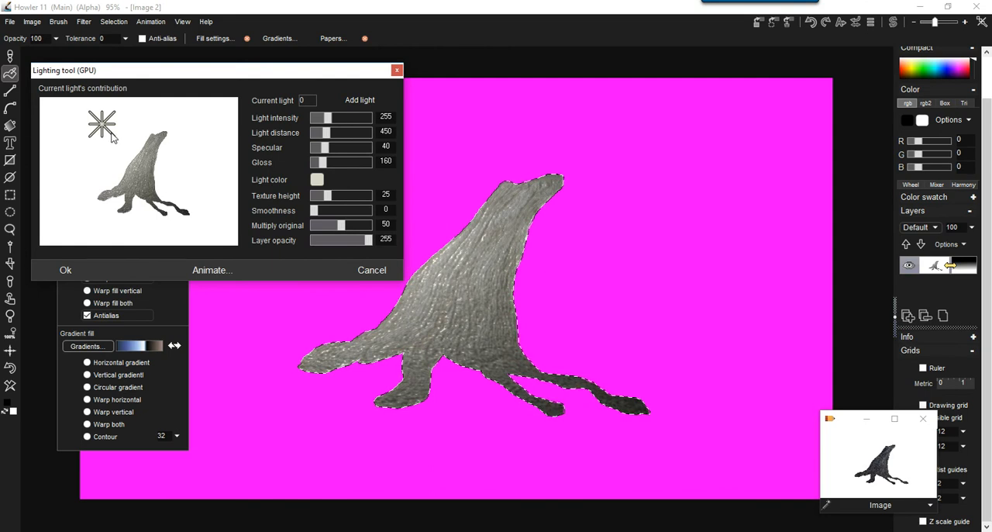
# Change the light color in the Lighting tool to a muted olive green.
pyautogui.click(317, 181)
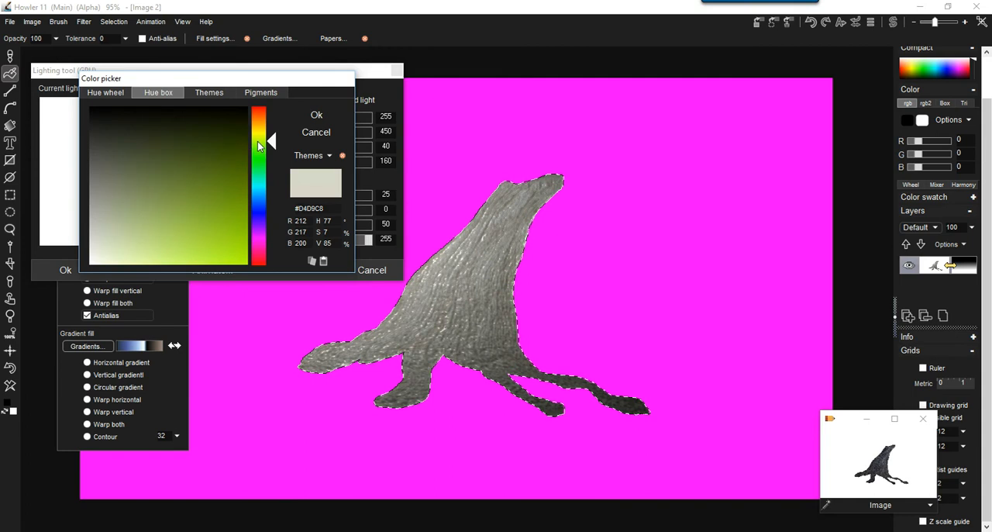
pyautogui.moveTo(142, 176); pyautogui.dragTo(145, 209)
pyautogui.click(317, 116)
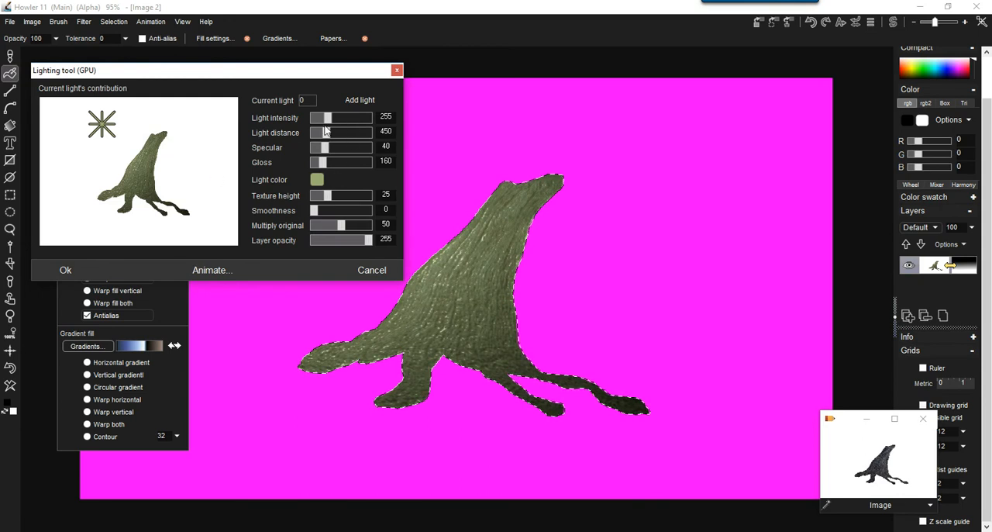
# Apply the lighting with light intensity 427, light distance 90, texture height 22 and multiply original 1.
pyautogui.moveTo(325, 132)
pyautogui.mouseDown()
pyautogui.moveTo(313, 136)
pyautogui.moveTo(345, 120)
pyautogui.moveTo(331, 124)
pyautogui.mouseUp()
pyautogui.moveTo(332, 195); pyautogui.dragTo(324, 229)
pyautogui.moveTo(333, 134)
pyautogui.mouseDown()
pyautogui.moveTo(346, 120)
pyautogui.moveTo(319, 133)
pyautogui.moveTo(349, 121)
pyautogui.moveTo(331, 121)
pyautogui.mouseUp()
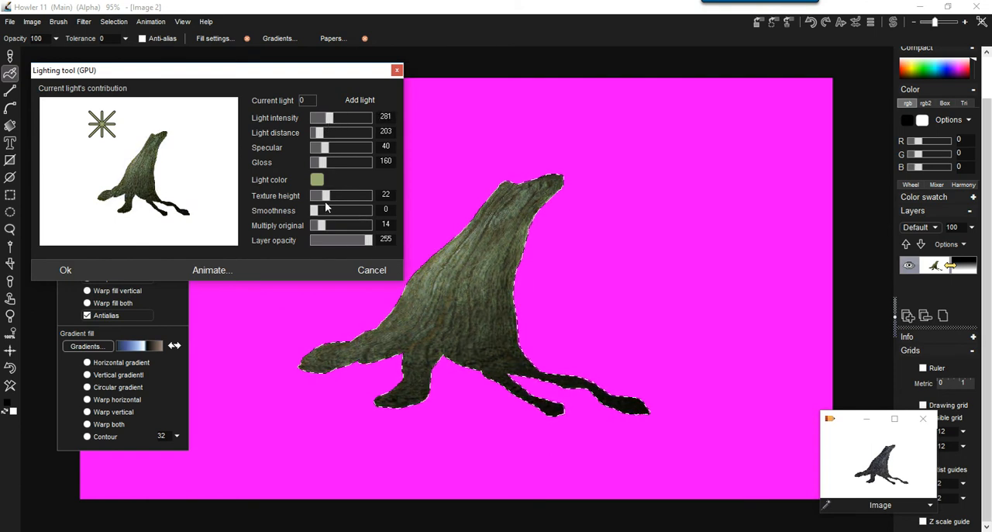
pyautogui.moveTo(315, 210)
pyautogui.mouseDown()
pyautogui.moveTo(363, 210)
pyautogui.moveTo(325, 214)
pyautogui.moveTo(314, 226)
pyautogui.mouseUp()
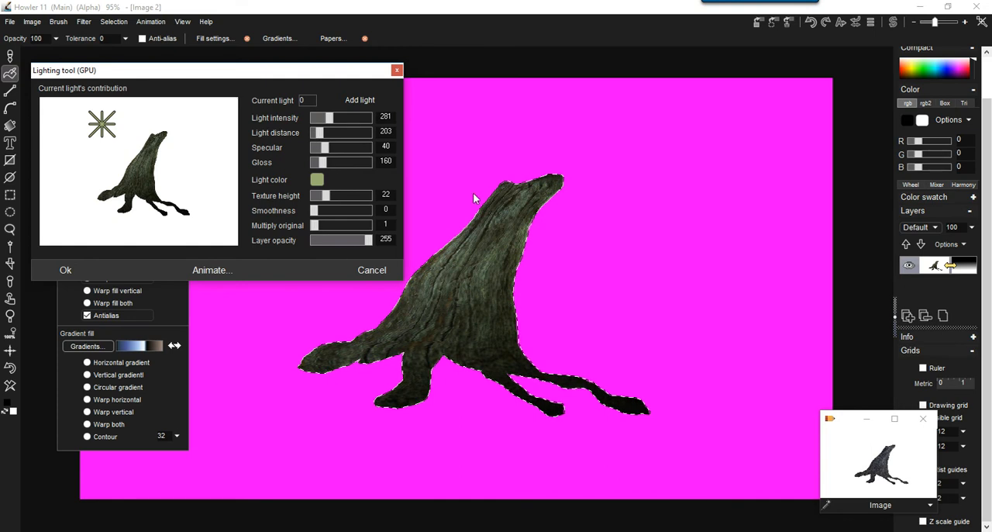
pyautogui.moveTo(334, 117); pyautogui.dragTo(314, 135)
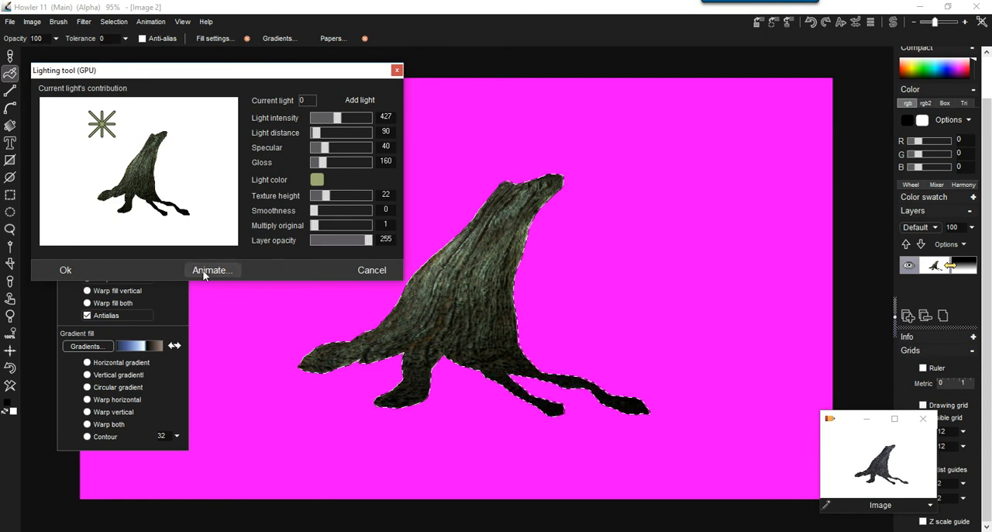
pyautogui.click(65, 271)
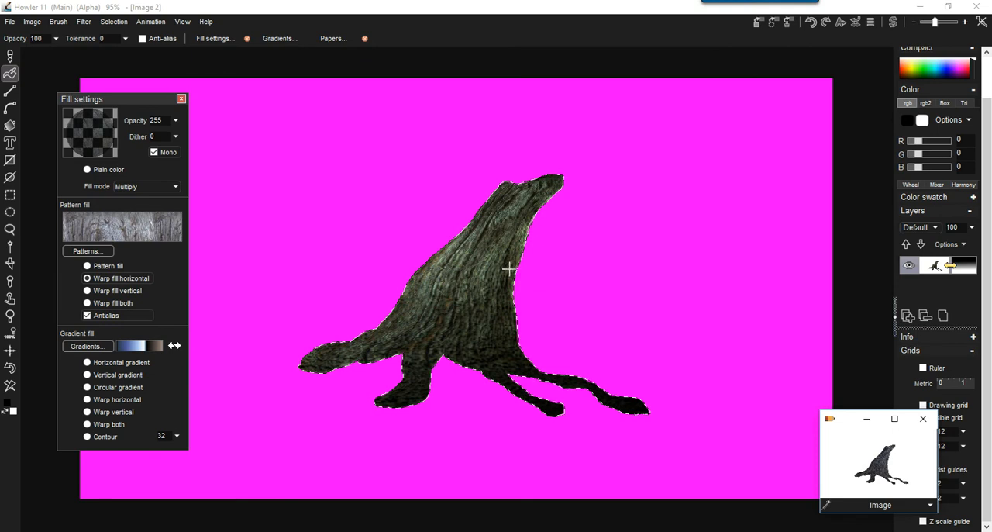
# Look through the built-in brush presets and the Grime category of the brush media library.
pyautogui.click(10, 57)
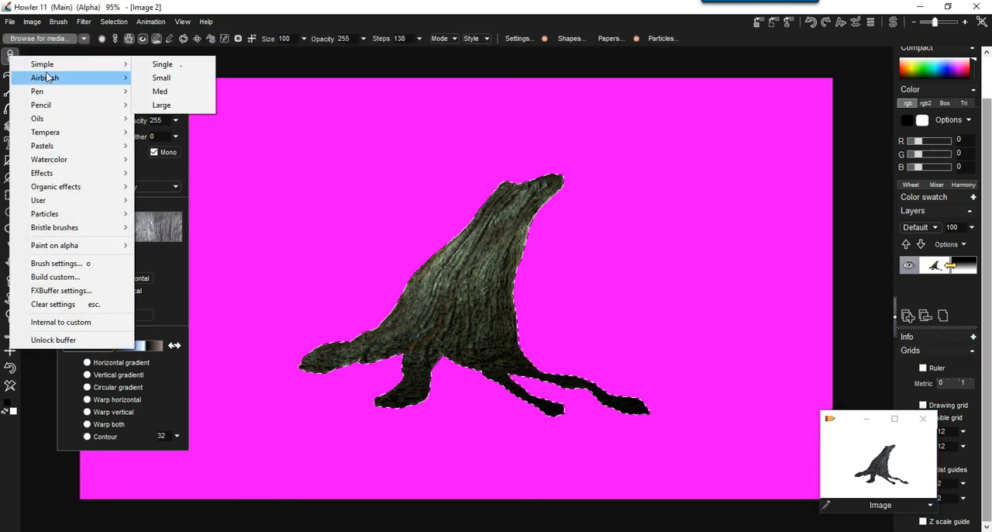
pyautogui.moveTo(47, 81)
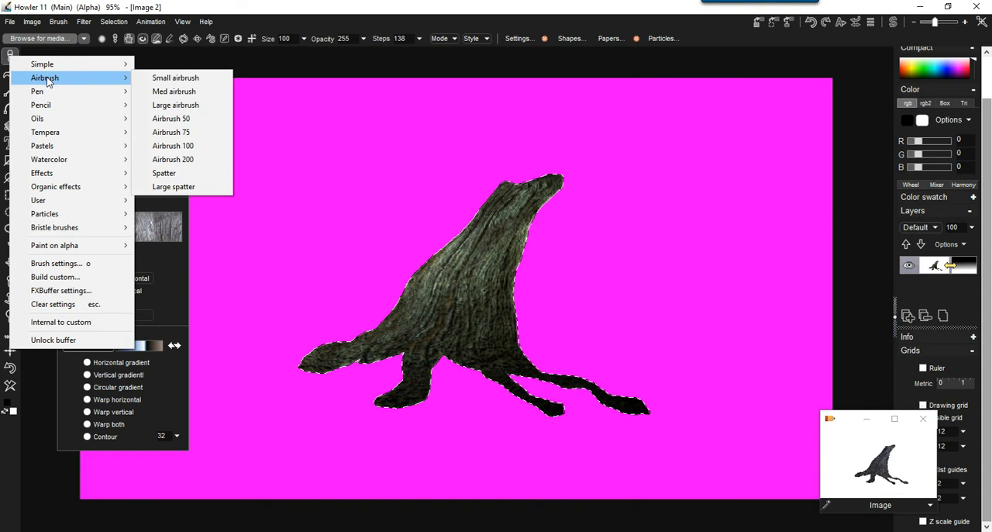
pyautogui.moveTo(67, 176)
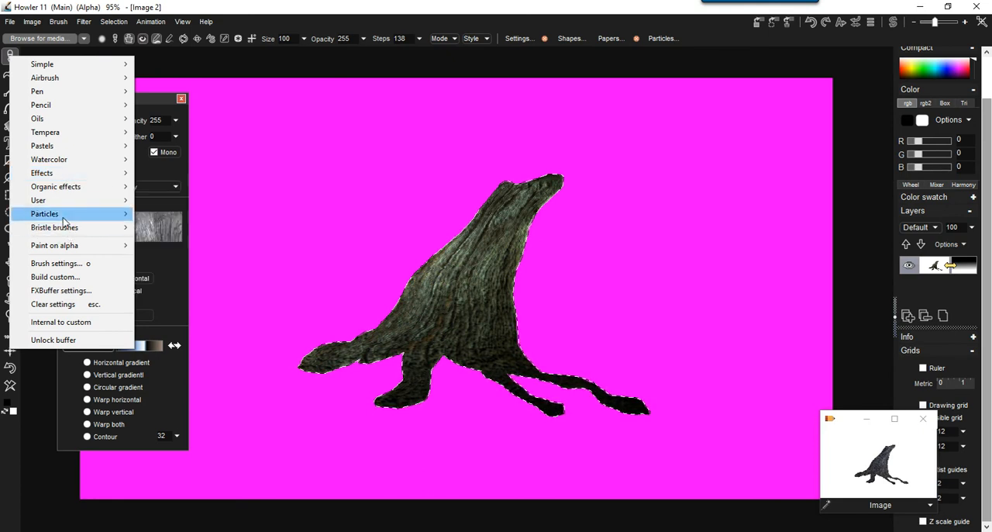
pyautogui.click(23, 40)
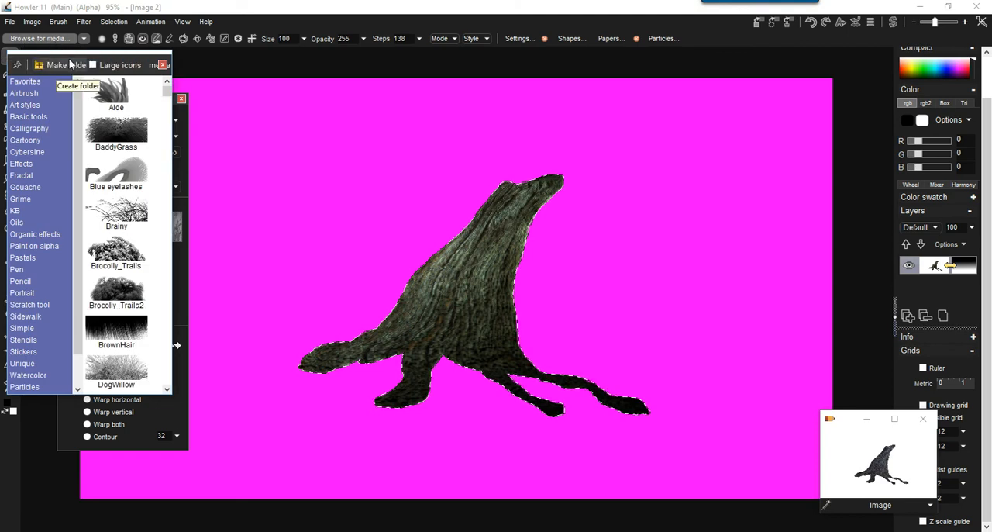
pyautogui.moveTo(170, 140); pyautogui.dragTo(388, 138)
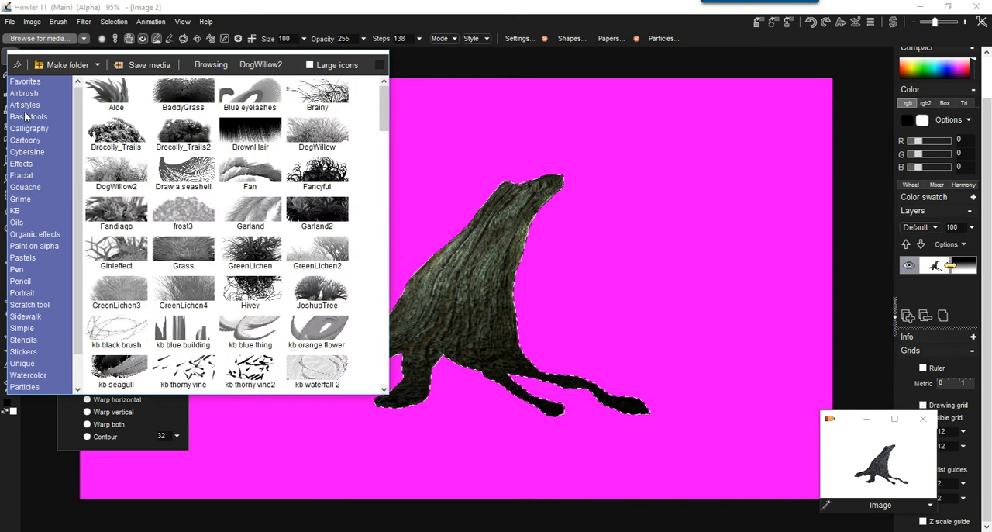
pyautogui.click(23, 199)
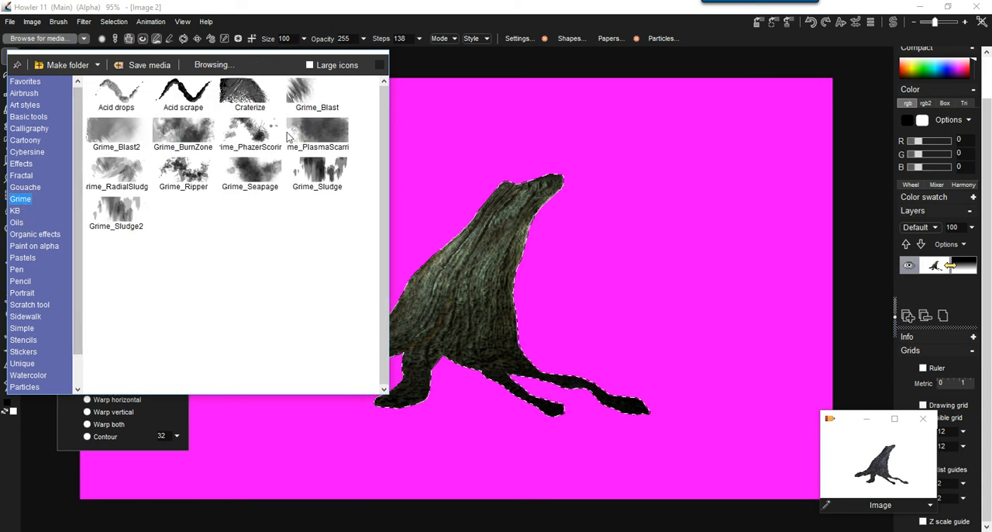
pyautogui.moveTo(78, 319); pyautogui.dragTo(79, 293)
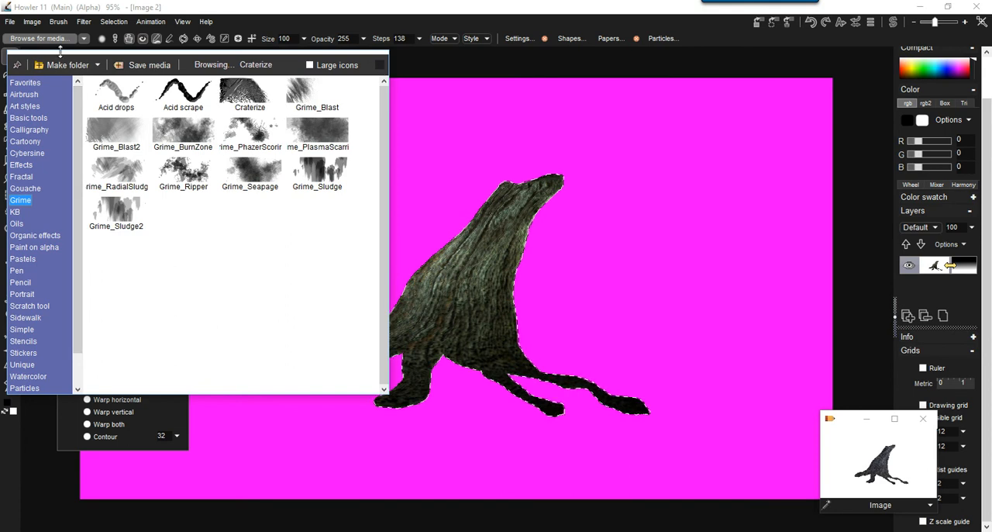
pyautogui.moveTo(61, 48); pyautogui.dragTo(106, 286)
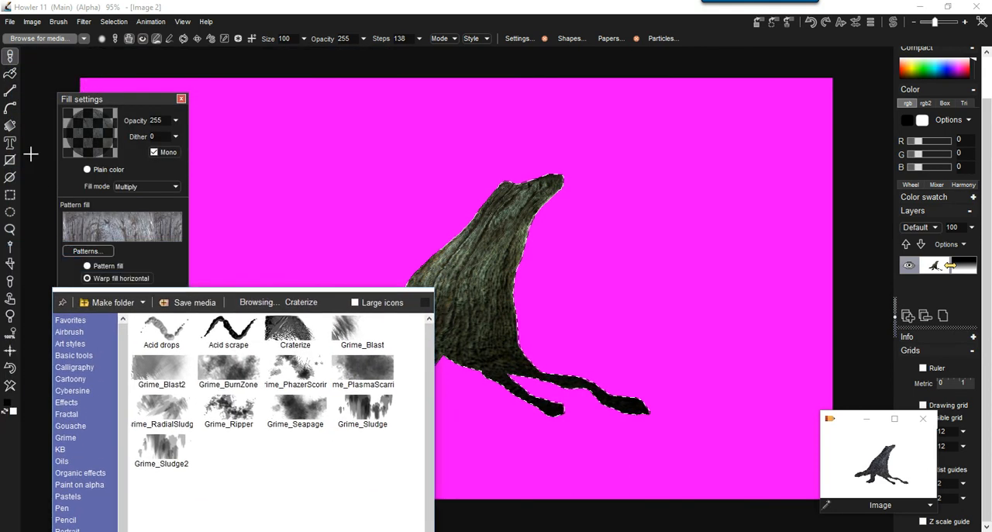
pyautogui.click(425, 302)
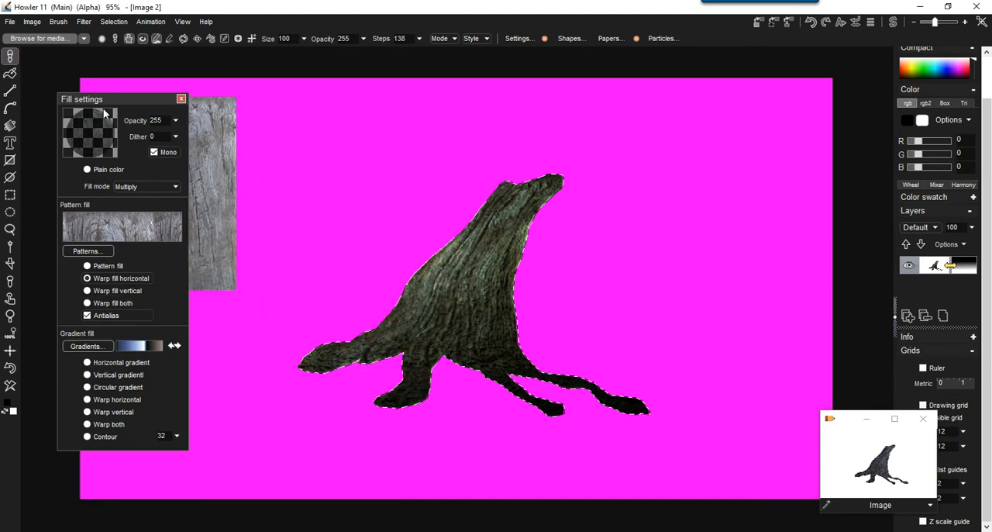
# Shade the stump's right edge and lower parts in black with the Airbrush 100 brush at opacity 12.
pyautogui.click(11, 56)
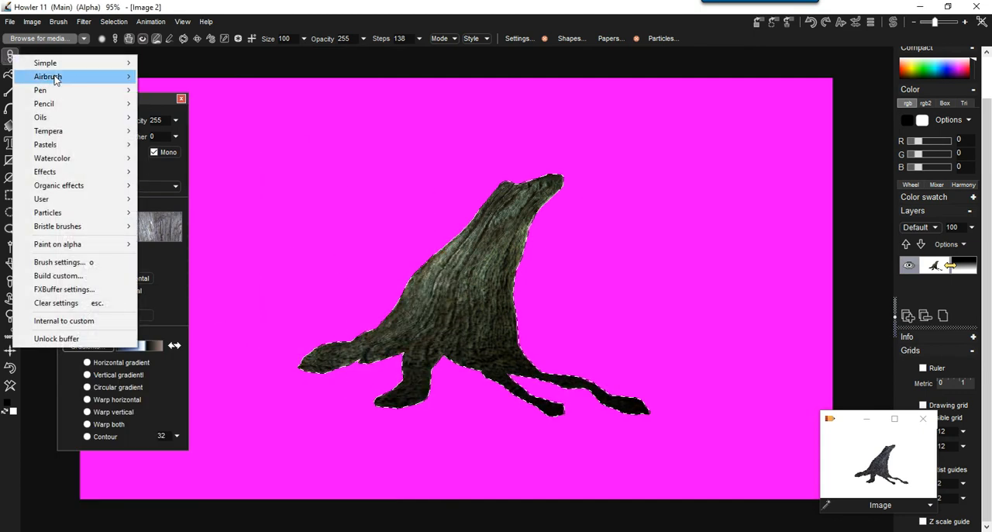
pyautogui.moveTo(82, 78)
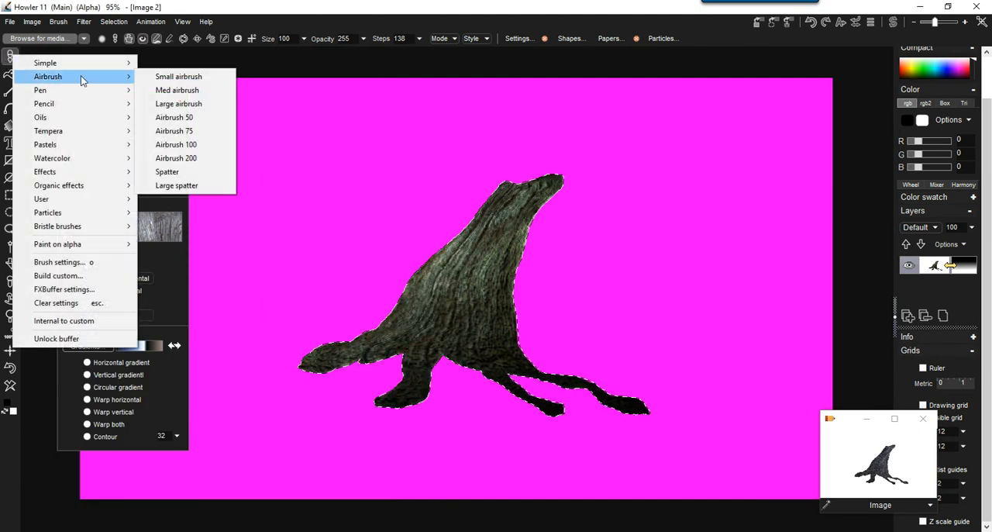
pyautogui.click(181, 148)
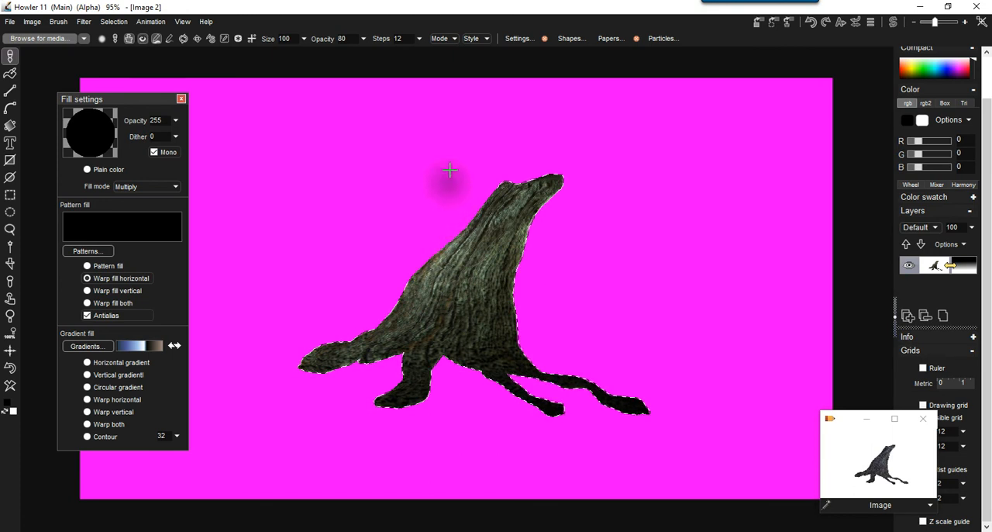
pyautogui.click(363, 39)
pyautogui.moveTo(317, 59); pyautogui.dragTo(296, 59)
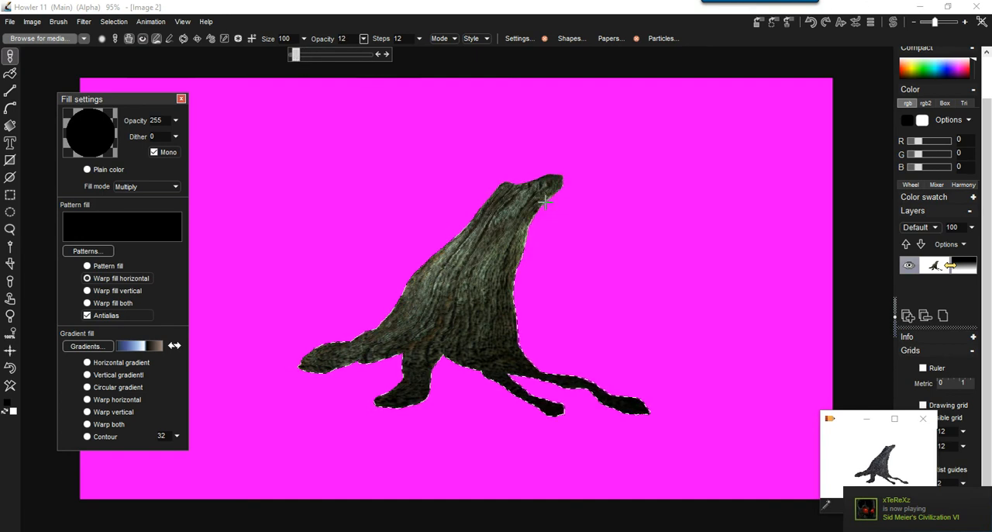
pyautogui.moveTo(545, 201); pyautogui.dragTo(532, 216)
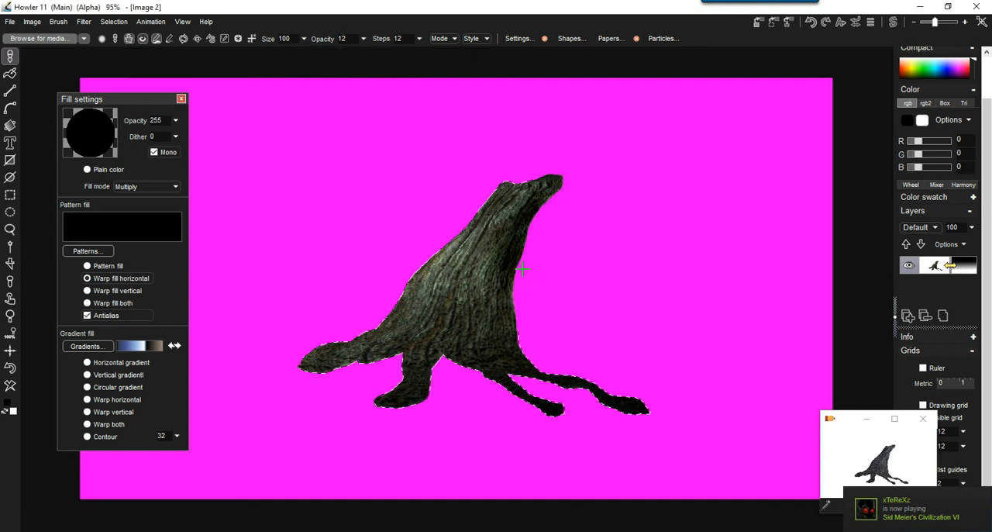
pyautogui.moveTo(515, 294); pyautogui.dragTo(514, 320)
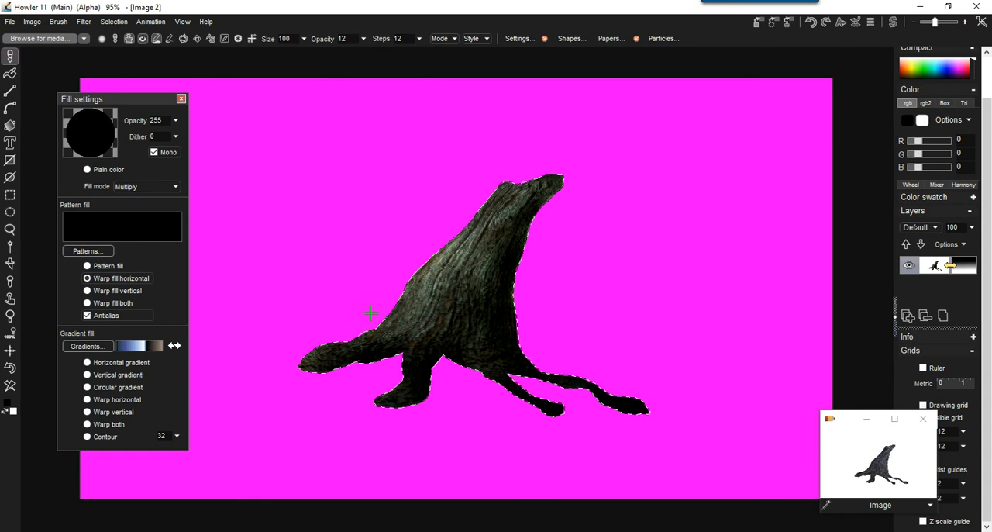
pyautogui.scroll(3, 474, 278)
pyautogui.scroll(-5, 474, 279)
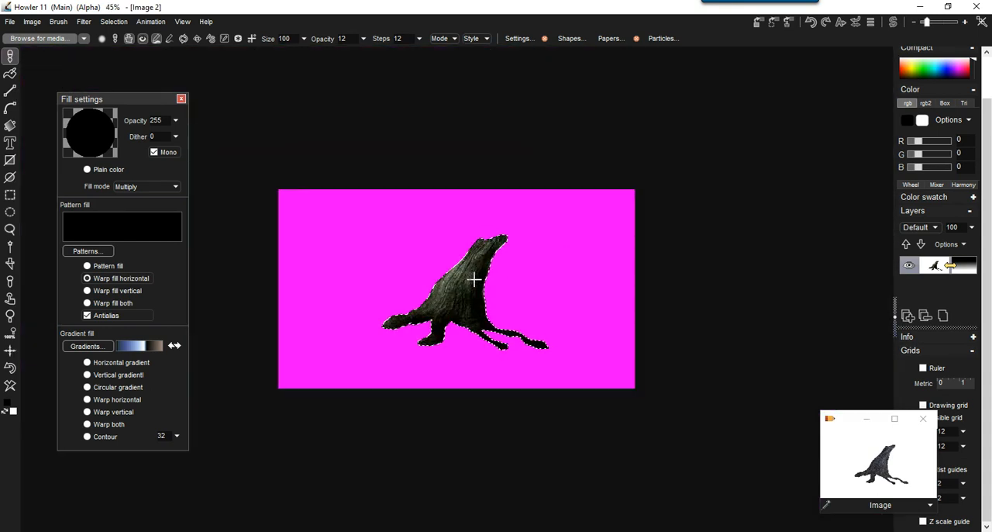
pyautogui.scroll(3, 473, 279)
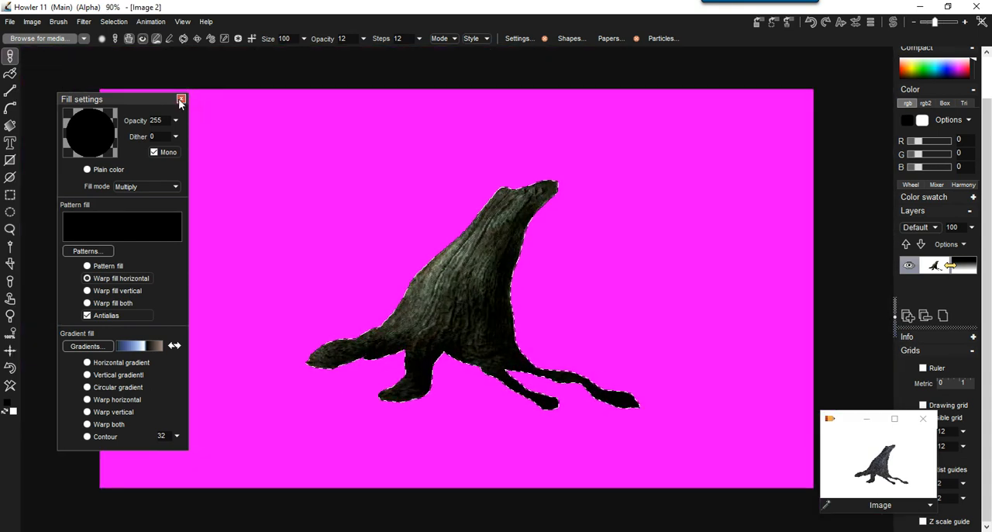
# Capture the selected stump as a custom brush and set the brush opacity to 255.
pyautogui.click(59, 24)
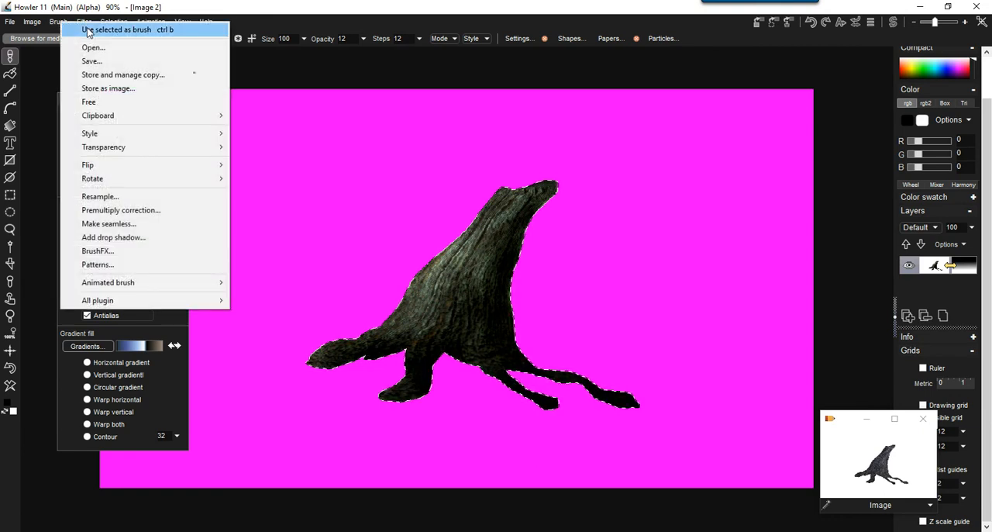
pyautogui.click(88, 31)
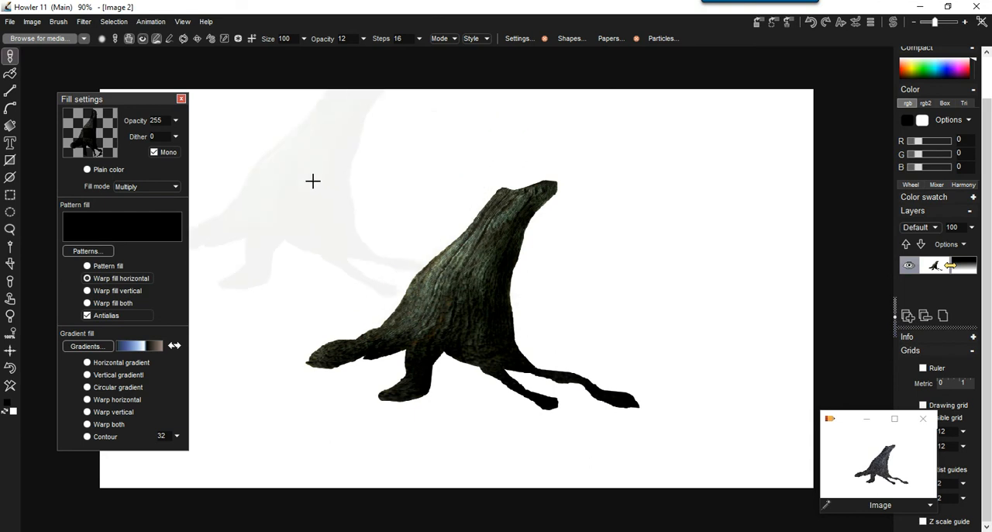
pyautogui.click(364, 38)
pyautogui.moveTo(296, 54); pyautogui.dragTo(373, 56)
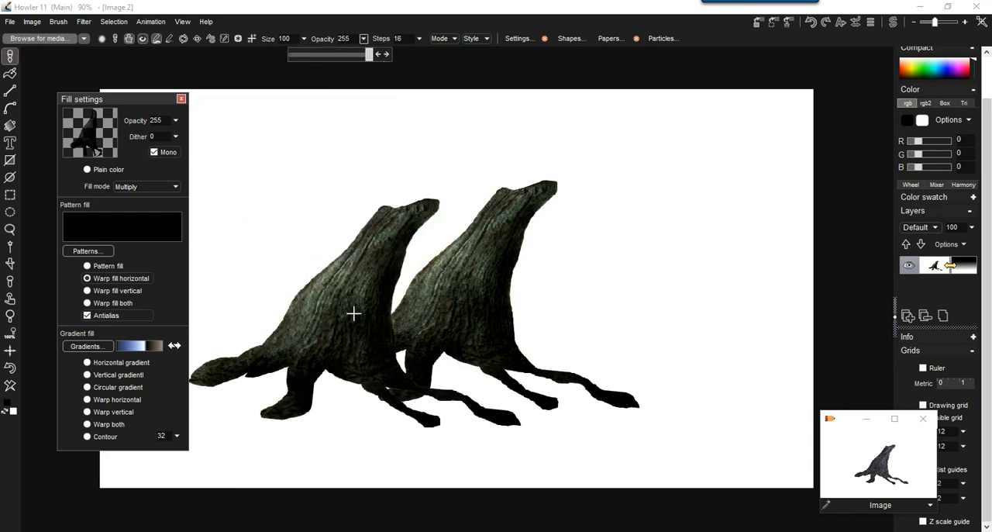
# Test the stump brush by painting rows of overlapping stumps across the canvas.
pyautogui.moveTo(615, 277)
pyautogui.mouseDown()
pyautogui.moveTo(442, 227)
pyautogui.moveTo(740, 332)
pyautogui.moveTo(380, 317)
pyautogui.mouseUp()
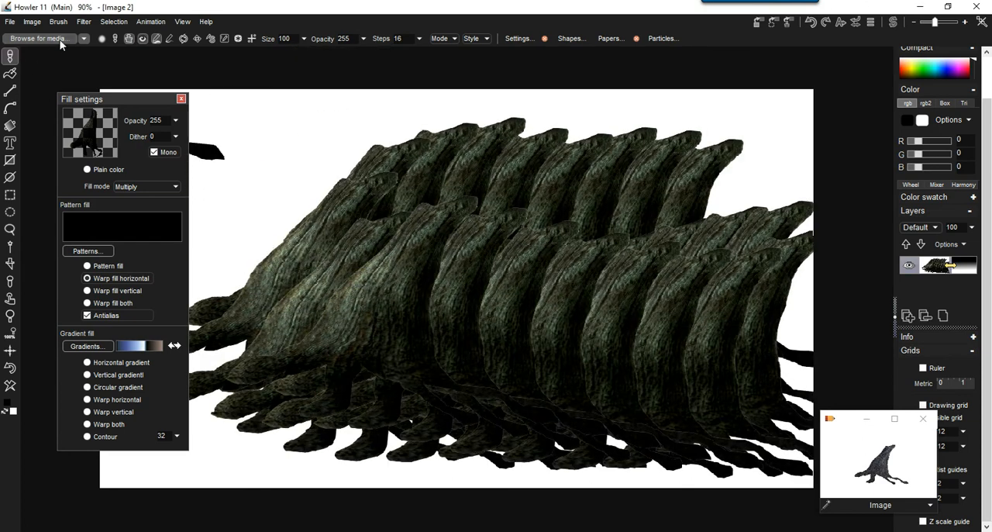
pyautogui.click(39, 38)
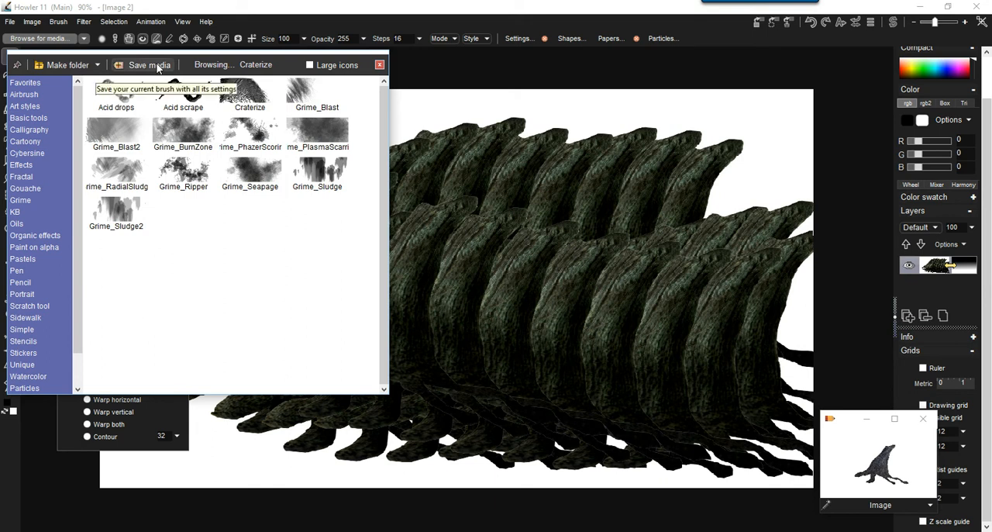
pyautogui.click(380, 64)
pyautogui.click(342, 207)
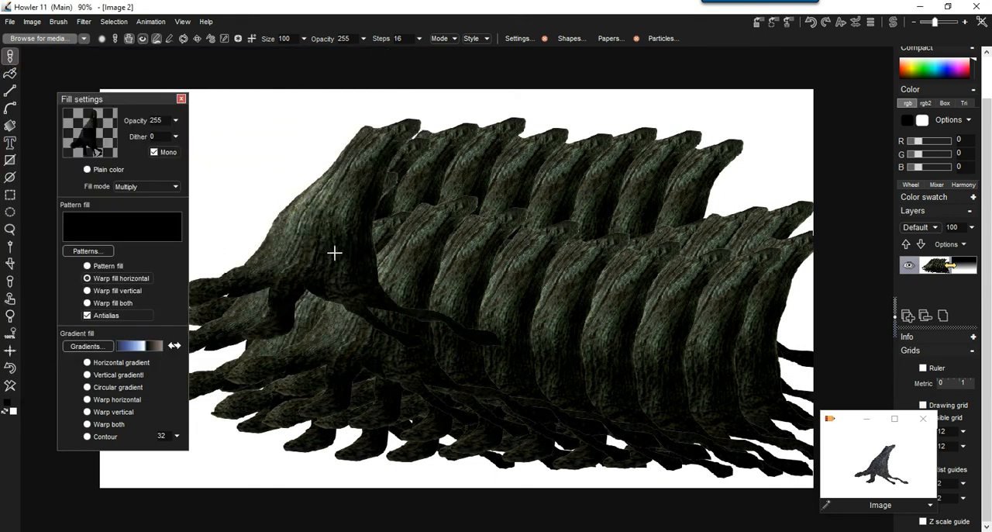
# Clear the image and stamp a single stump on the right half of the canvas.
pyautogui.click(10, 387)
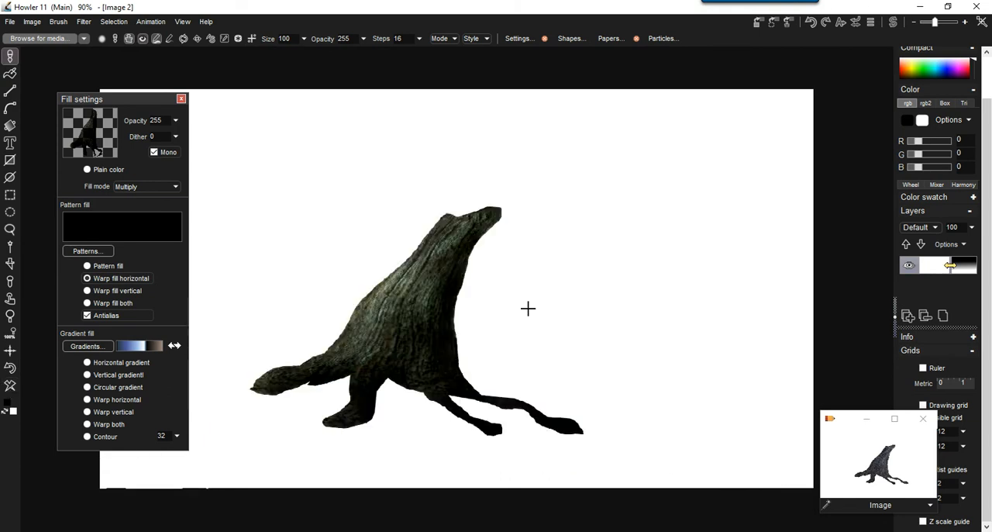
pyautogui.click(674, 241)
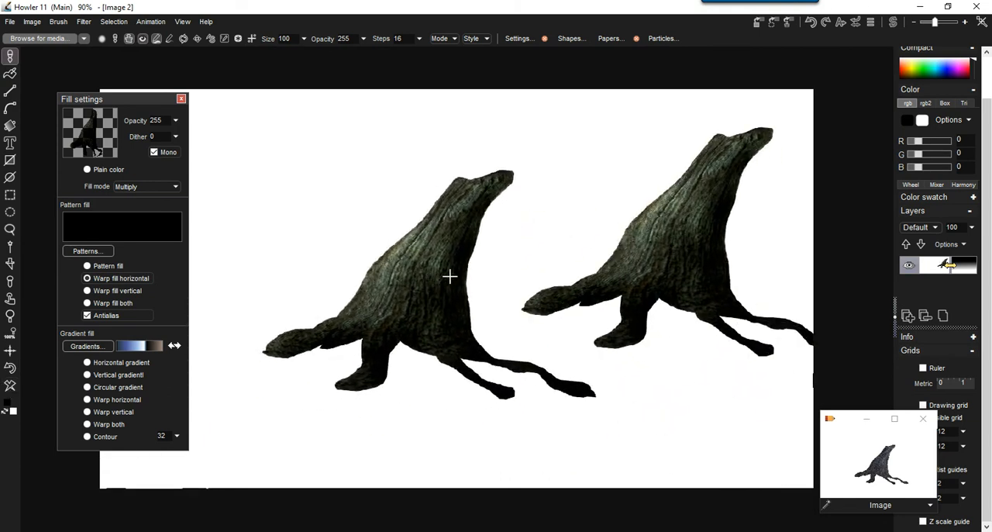
# Try to flip the stump brush horizontally.
pyautogui.click(58, 21)
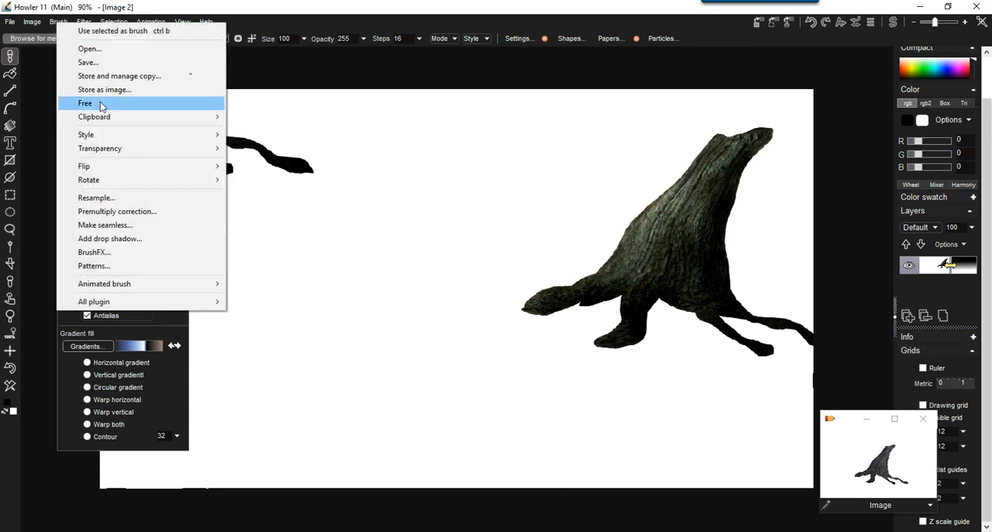
pyautogui.moveTo(112, 176)
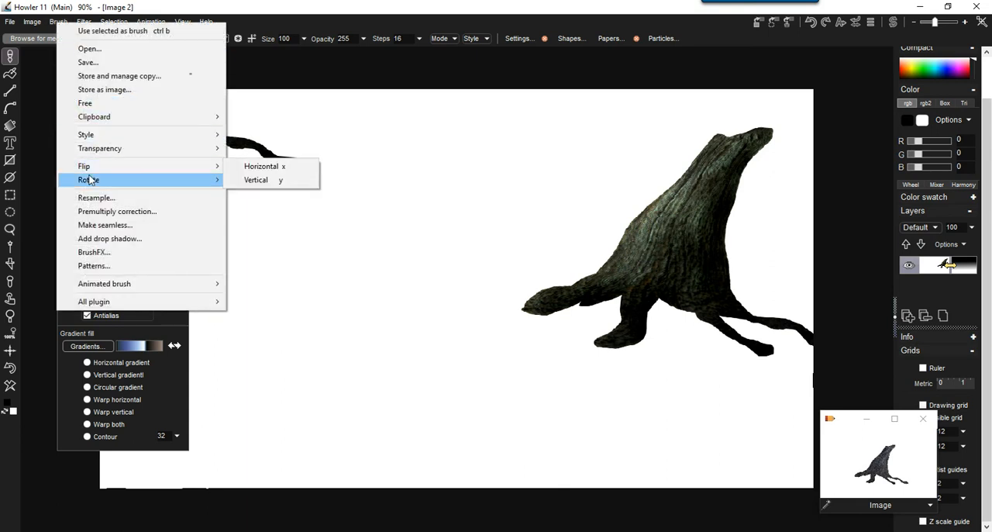
pyautogui.moveTo(204, 166)
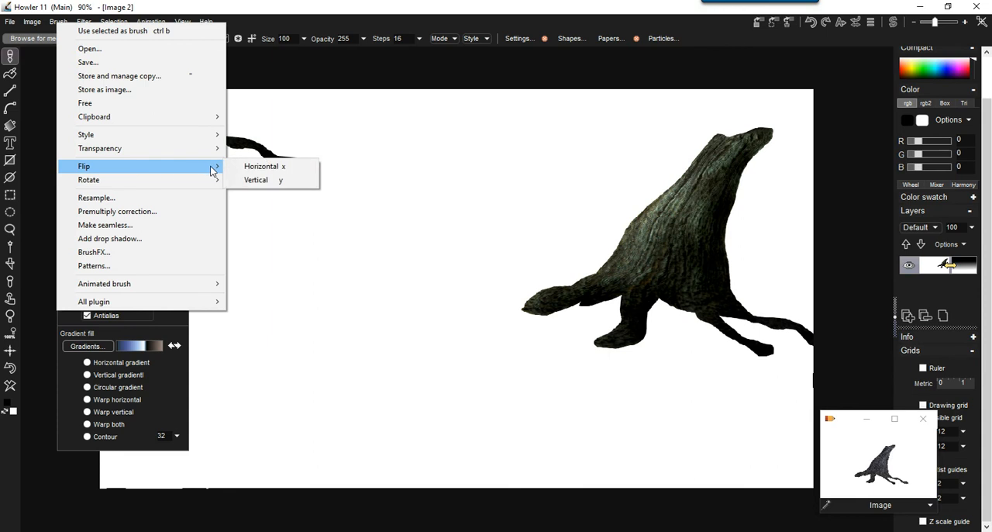
pyautogui.click(273, 172)
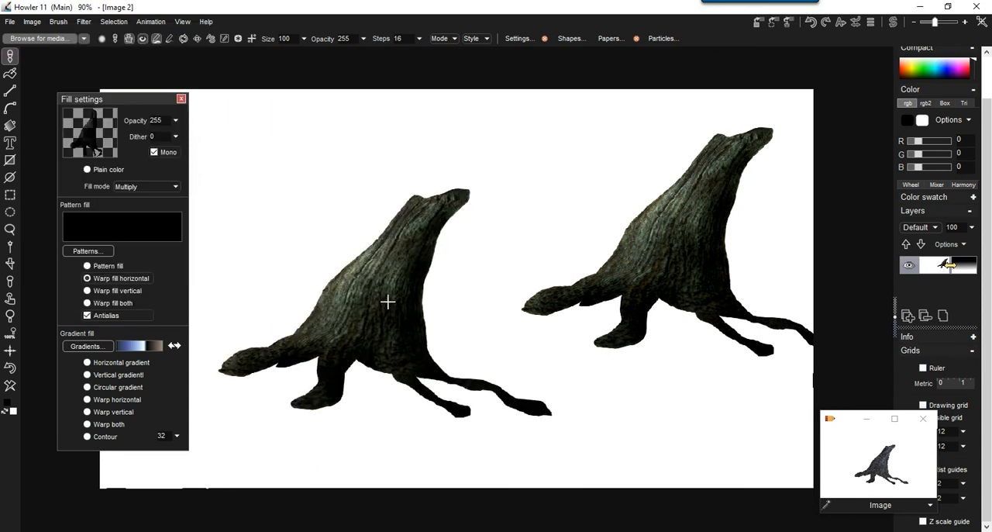
# Stamp another stump on the right half of the canvas, flip the brush horizontally and stamp three mirrored stumps on the left half.
pyautogui.click(697, 308)
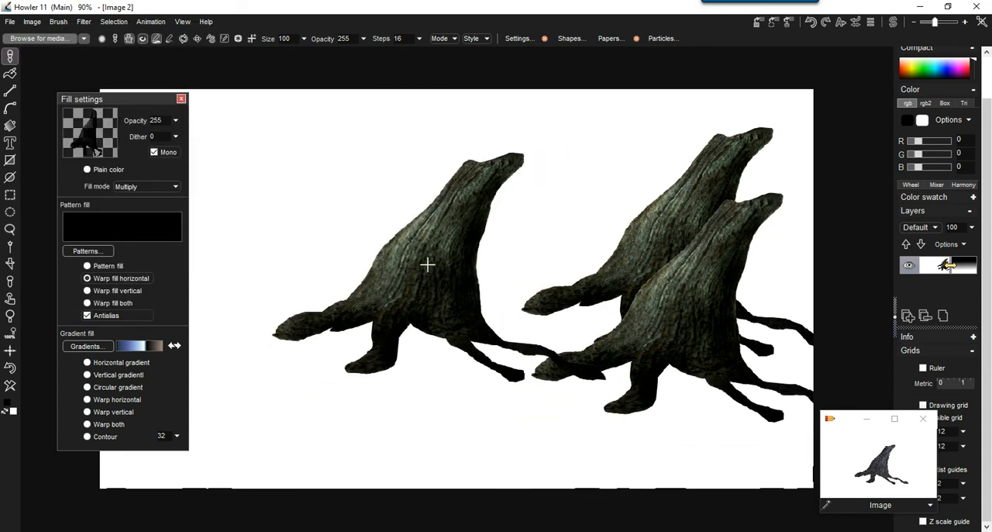
pyautogui.press('x')
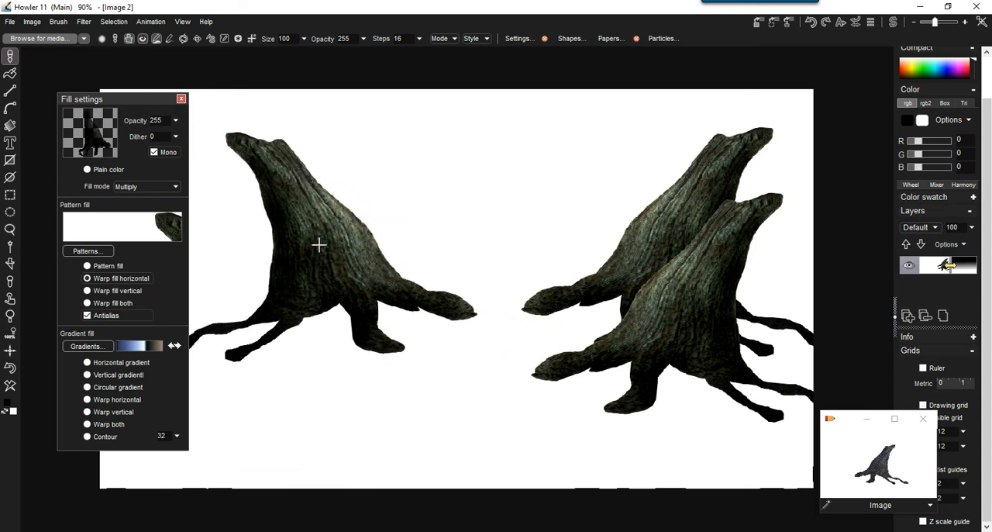
pyautogui.click(379, 244)
pyautogui.click(277, 304)
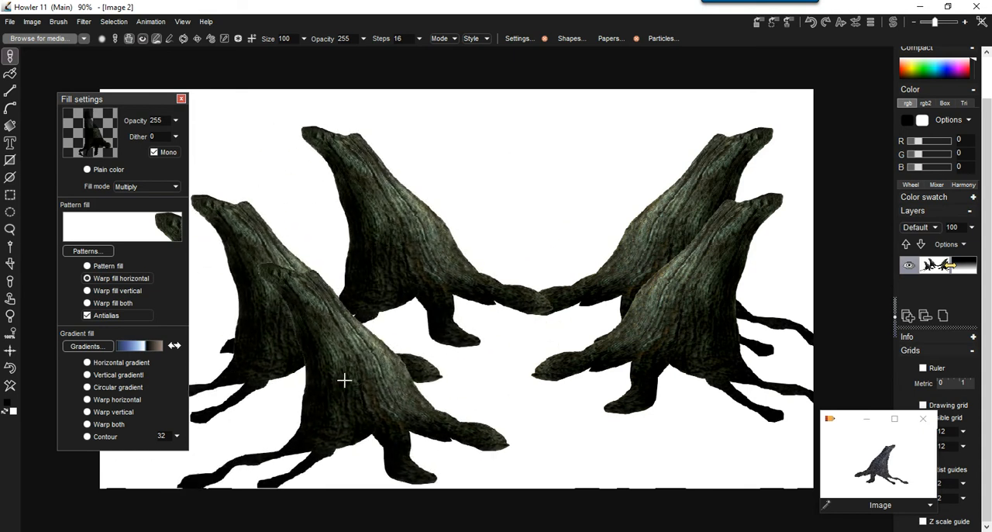
pyautogui.click(433, 396)
pyautogui.click(393, 275)
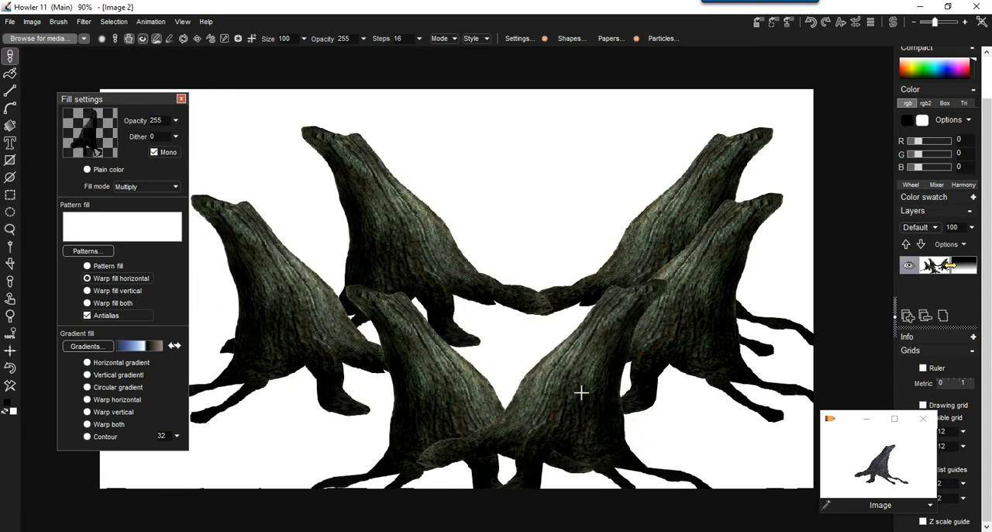
# Store a managed copy of the stump brush, scale it to 44 and stamp a smaller stump in the canvas's upper right area.
pyautogui.click(55, 22)
pyautogui.click(105, 75)
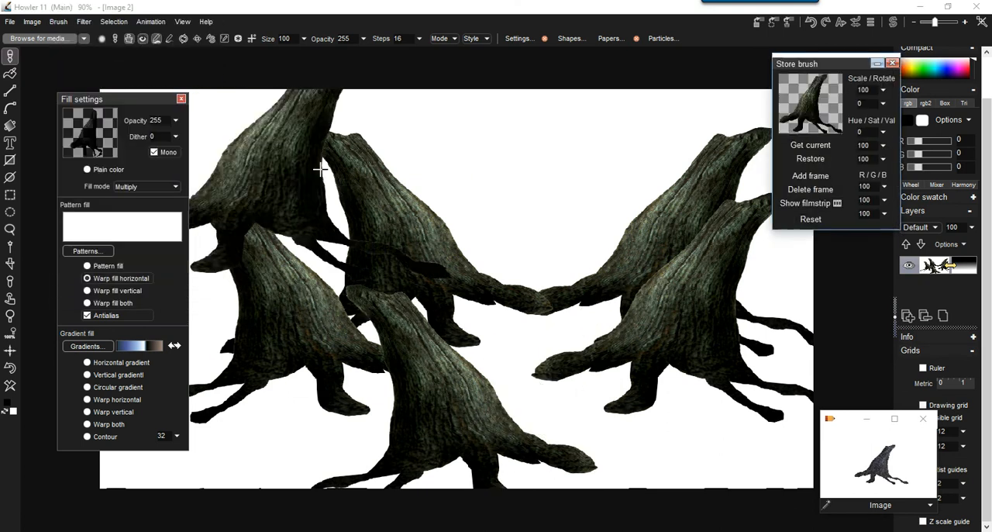
pyautogui.moveTo(829, 67); pyautogui.dragTo(755, 68)
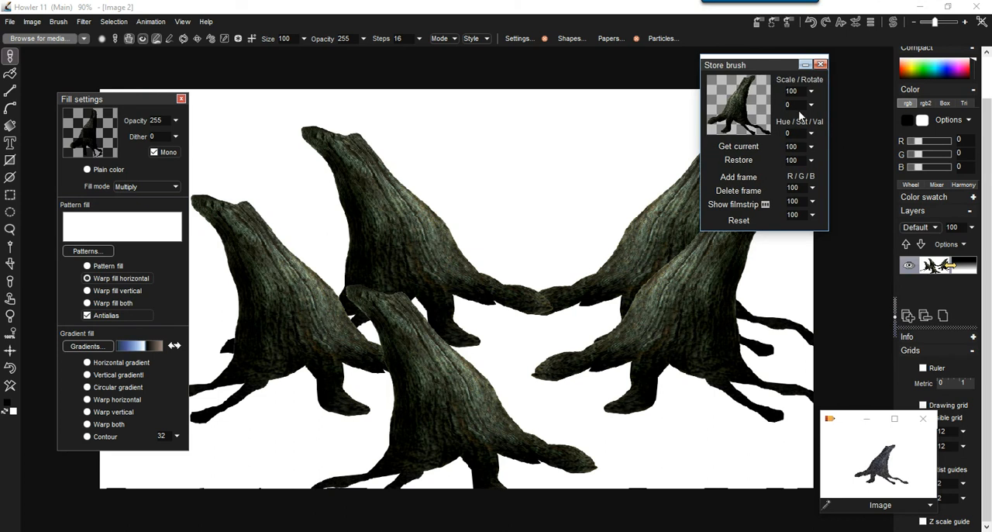
pyautogui.click(812, 91)
pyautogui.moveTo(777, 107); pyautogui.dragTo(756, 106)
pyautogui.click(583, 215)
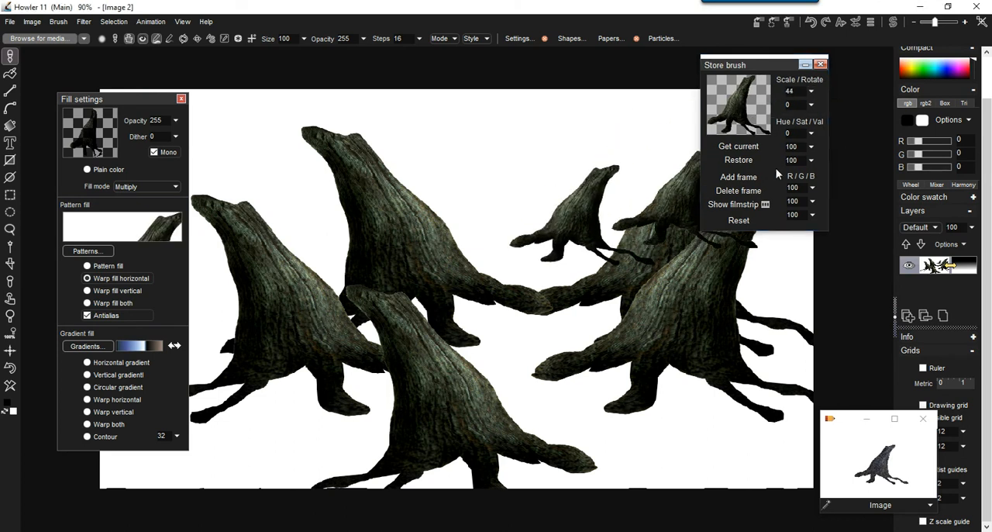
# Scale the stored stump brush to 131 and stamp enlarged stumps over the existing ones.
pyautogui.click(811, 91)
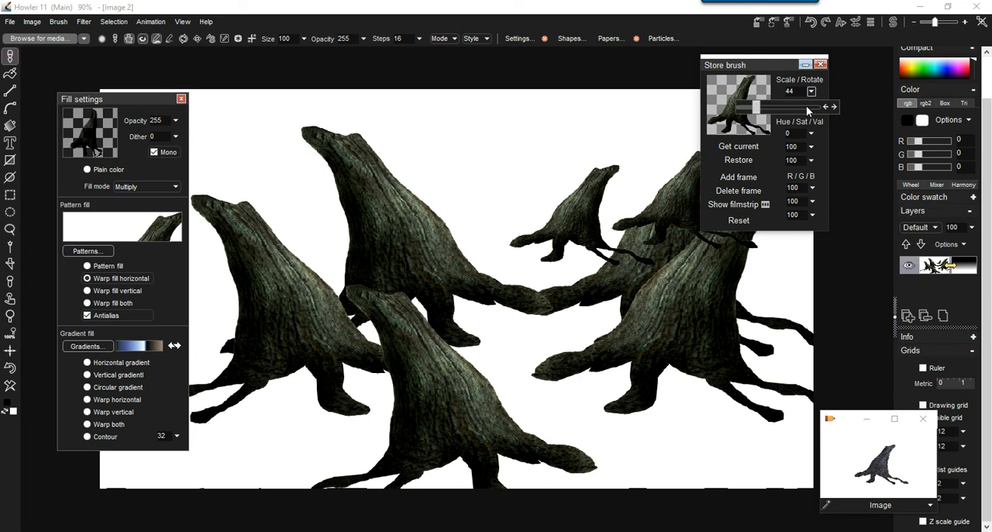
pyautogui.moveTo(756, 106); pyautogui.dragTo(790, 106)
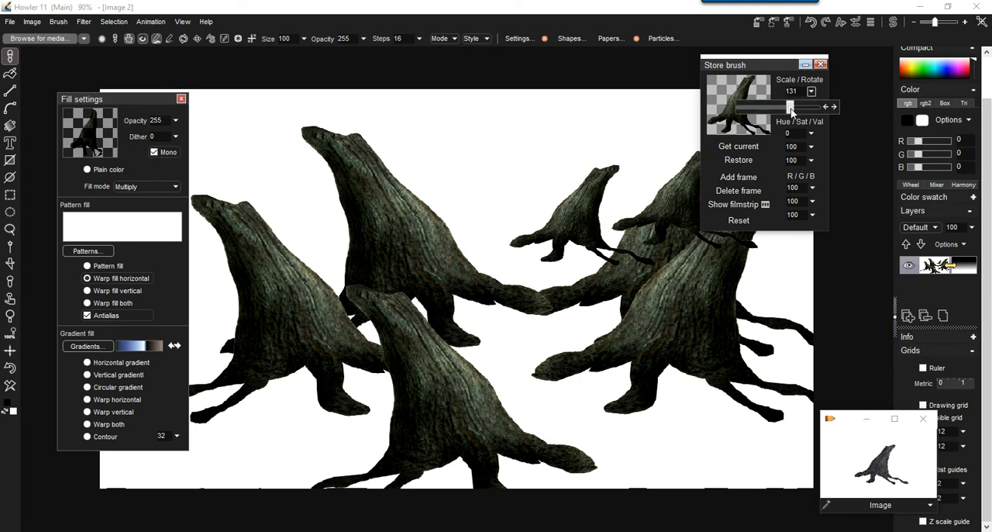
pyautogui.click(658, 266)
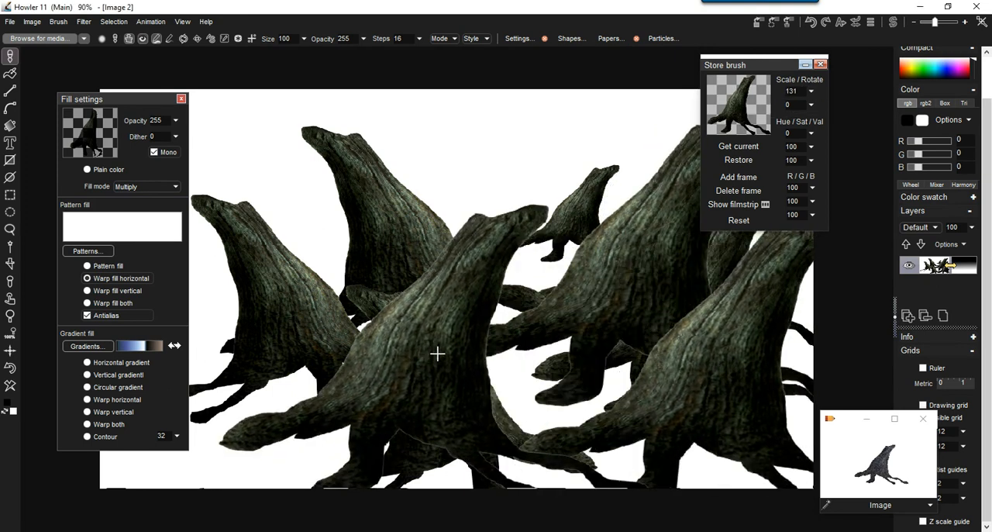
pyautogui.click(514, 367)
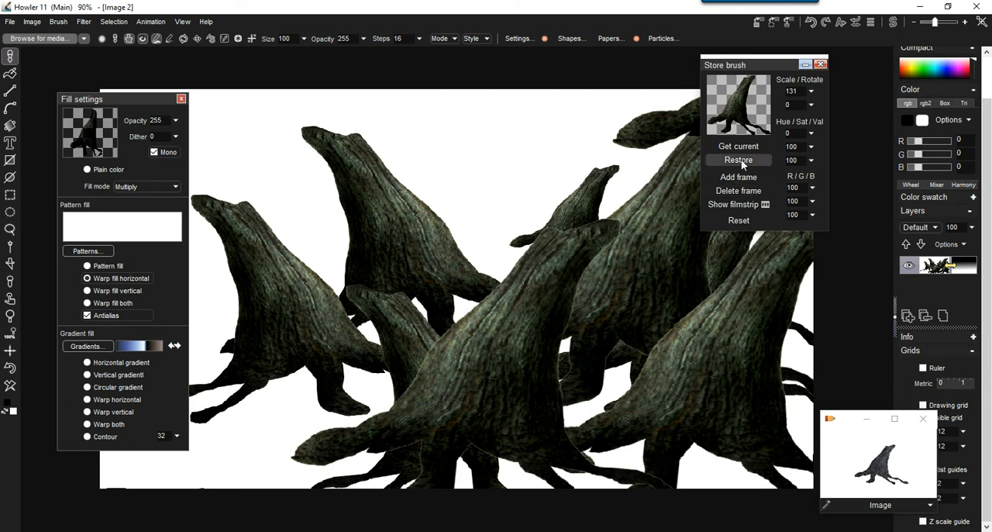
# Set the brush's random hue to 46 and paint a test stroke, and repeat the test with random hue 144.
pyautogui.click(518, 39)
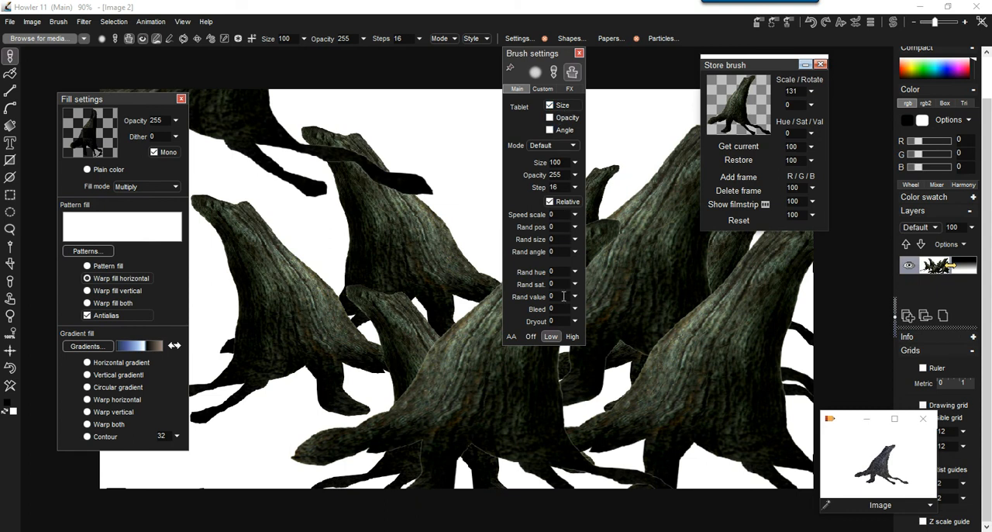
pyautogui.moveTo(544, 58); pyautogui.dragTo(469, 63)
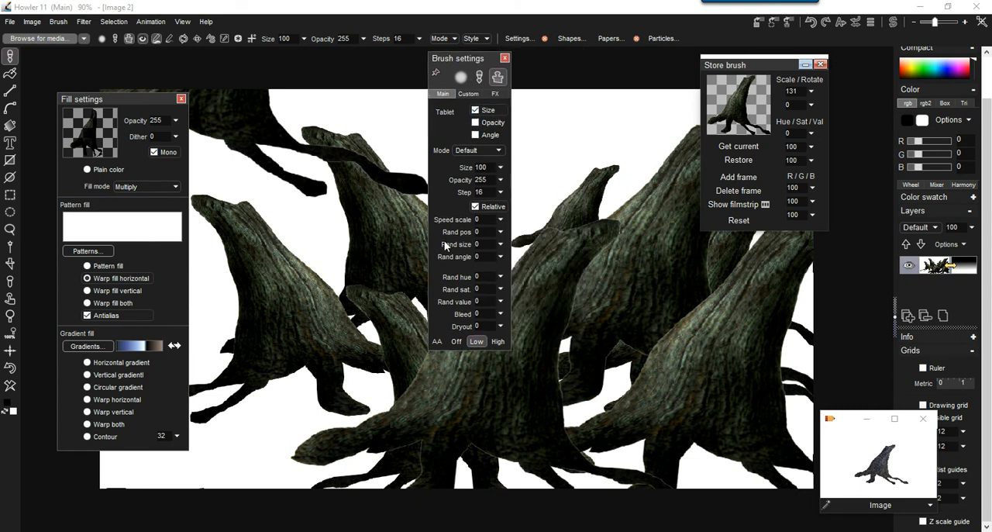
pyautogui.moveTo(500, 278); pyautogui.dragTo(440, 294)
pyautogui.moveTo(575, 192)
pyautogui.mouseDown()
pyautogui.moveTo(613, 295)
pyautogui.moveTo(716, 374)
pyautogui.moveTo(514, 308)
pyautogui.mouseUp()
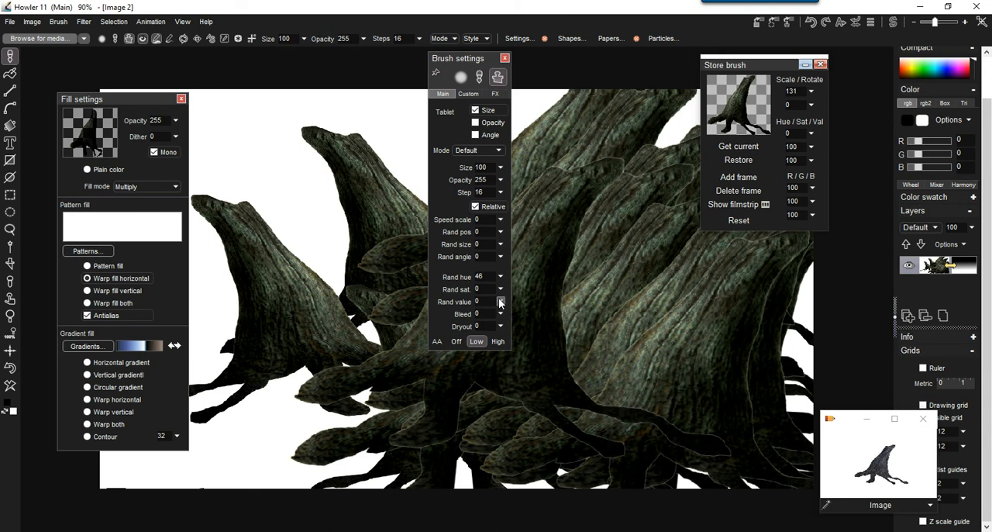
pyautogui.moveTo(501, 276); pyautogui.dragTo(461, 292)
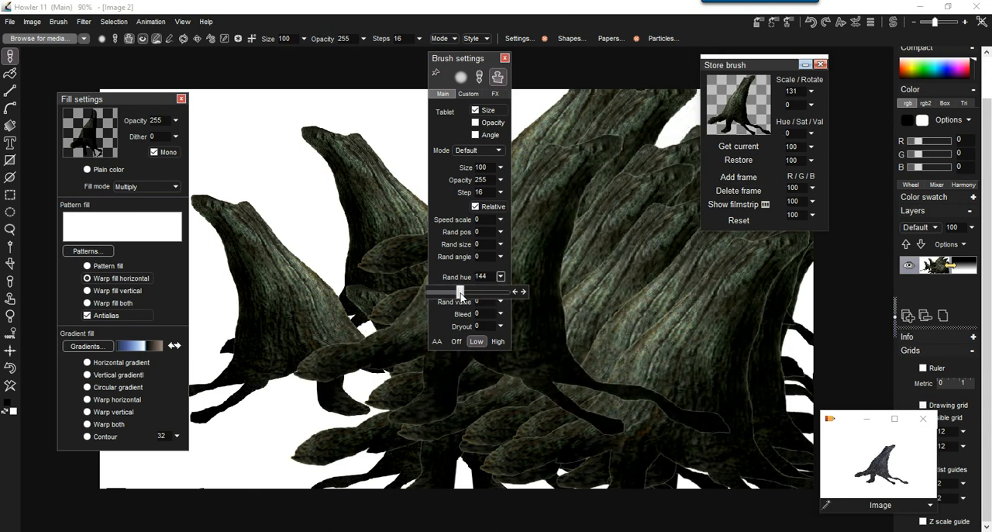
pyautogui.moveTo(667, 318)
pyautogui.mouseDown()
pyautogui.moveTo(531, 361)
pyautogui.moveTo(330, 365)
pyautogui.moveTo(326, 379)
pyautogui.mouseUp()
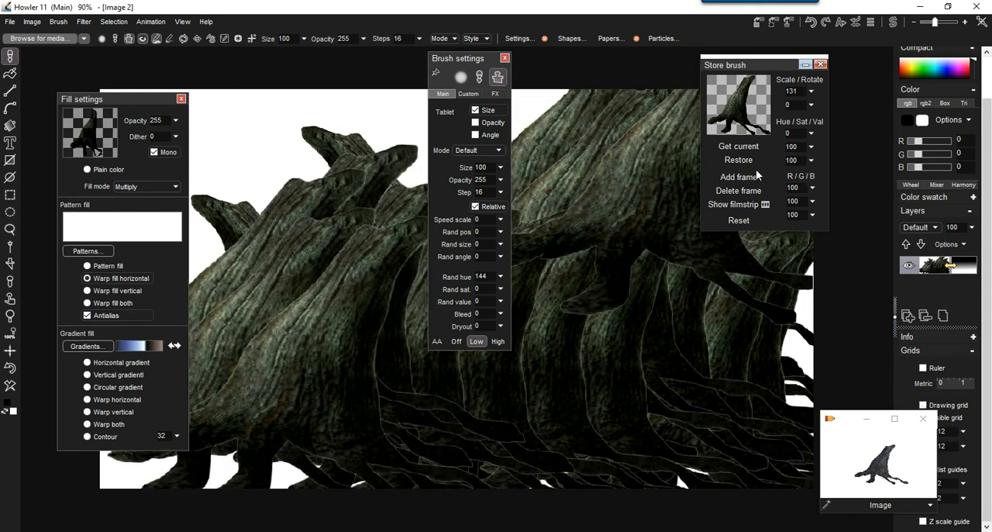
# Raise the stored brush's saturation to 190 and then 198, painting overlapping stumps to compare the color.
pyautogui.click(812, 147)
pyautogui.moveTo(781, 163); pyautogui.dragTo(814, 164)
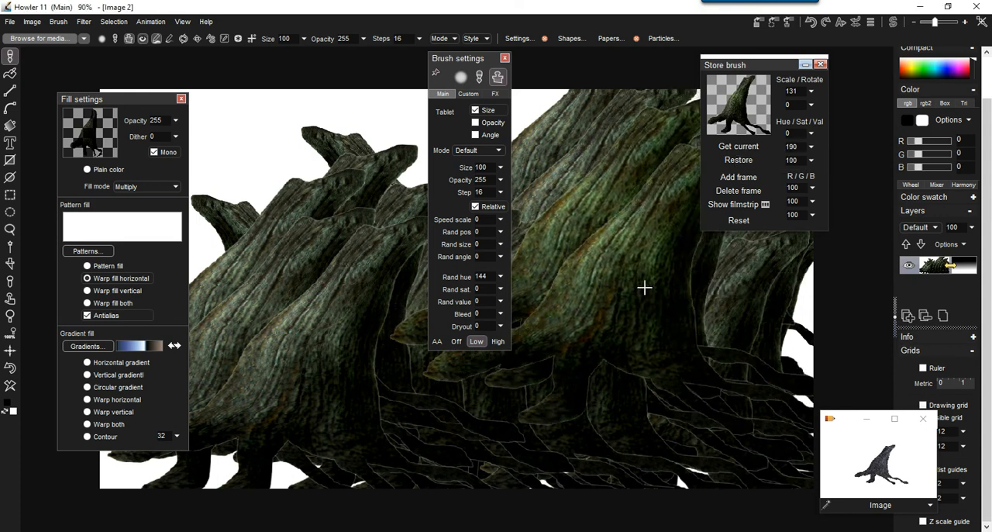
pyautogui.click(811, 147)
pyautogui.moveTo(814, 163); pyautogui.dragTo(817, 166)
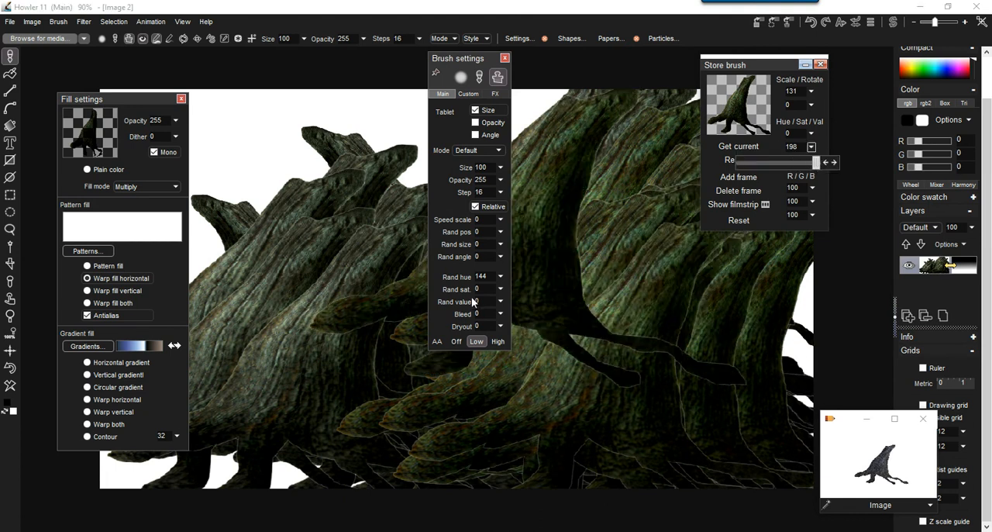
# Set the brush's random saturation to 46 and random hue to 210, and paint a row of stumps across the canvas.
pyautogui.click(500, 289)
pyautogui.click(500, 289)
pyautogui.moveTo(431, 305); pyautogui.dragTo(464, 306)
pyautogui.click(503, 278)
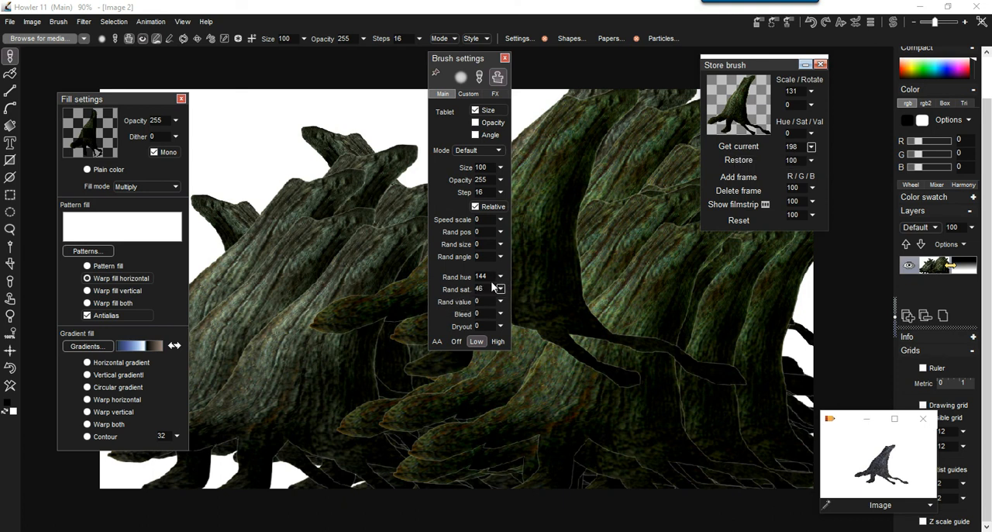
pyautogui.click(501, 279)
pyautogui.click(477, 291)
pyautogui.moveTo(316, 275)
pyautogui.mouseDown()
pyautogui.moveTo(313, 352)
pyautogui.moveTo(625, 333)
pyautogui.moveTo(698, 364)
pyautogui.moveTo(621, 349)
pyautogui.moveTo(436, 387)
pyautogui.moveTo(410, 350)
pyautogui.moveTo(721, 355)
pyautogui.moveTo(612, 217)
pyautogui.moveTo(516, 264)
pyautogui.mouseUp()
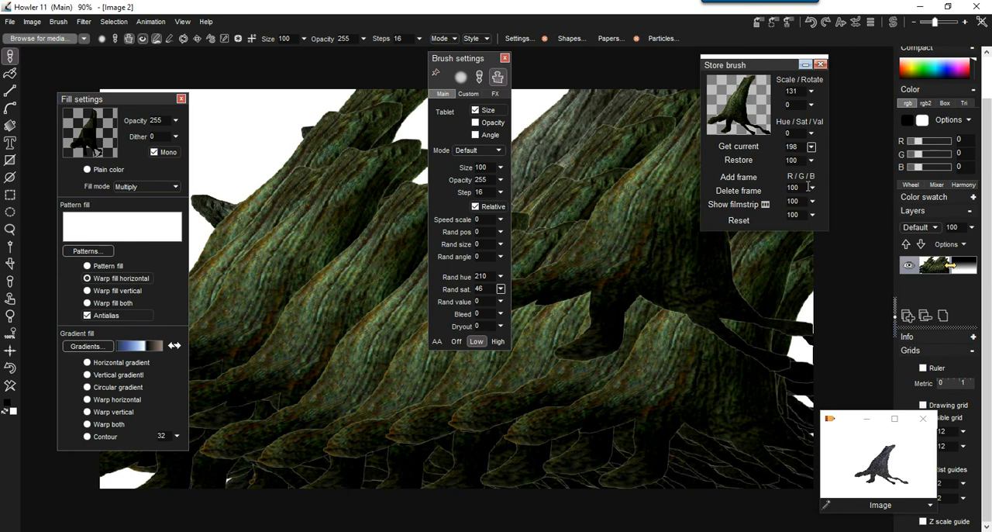
# Shift the stored brush's hue to -39 and then to 70, painting overlapping stumps with each hue.
pyautogui.click(811, 134)
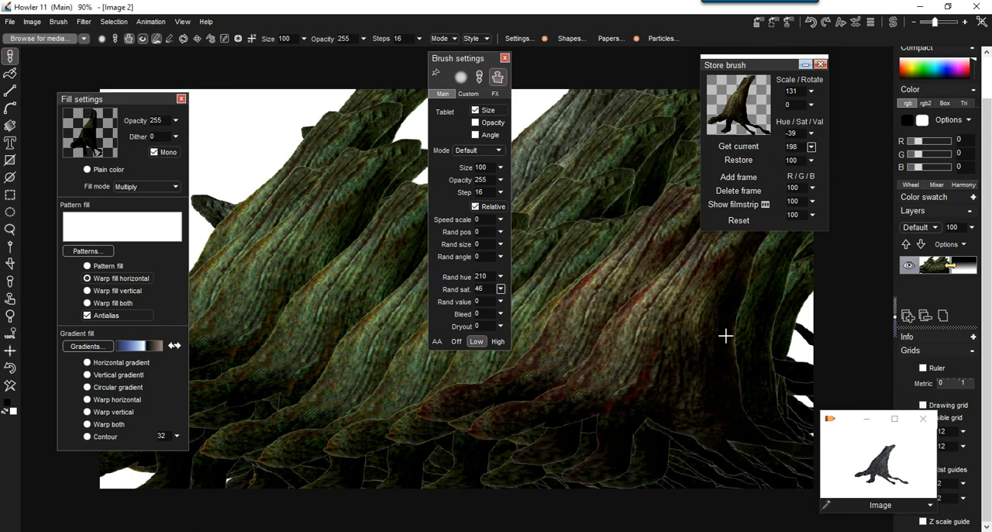
pyautogui.click(812, 148)
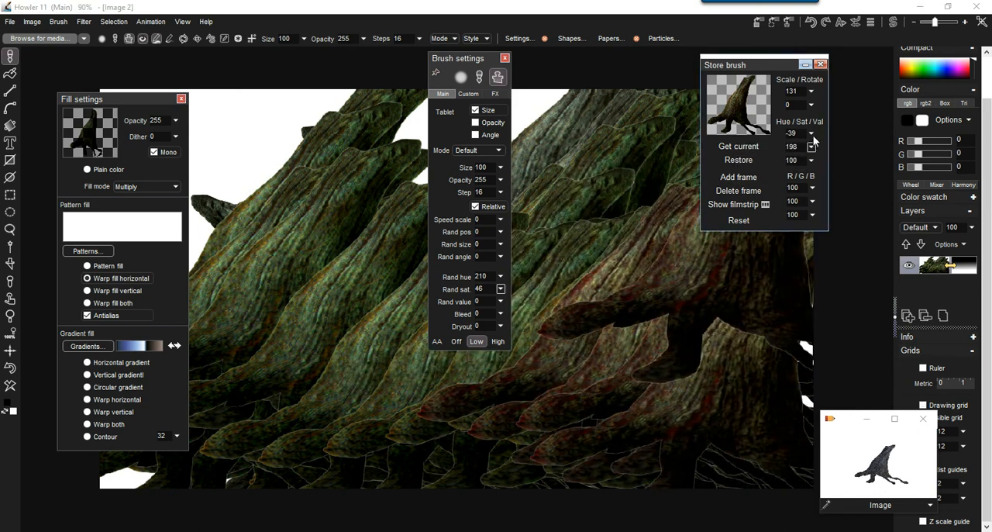
pyautogui.click(811, 134)
pyautogui.click(794, 149)
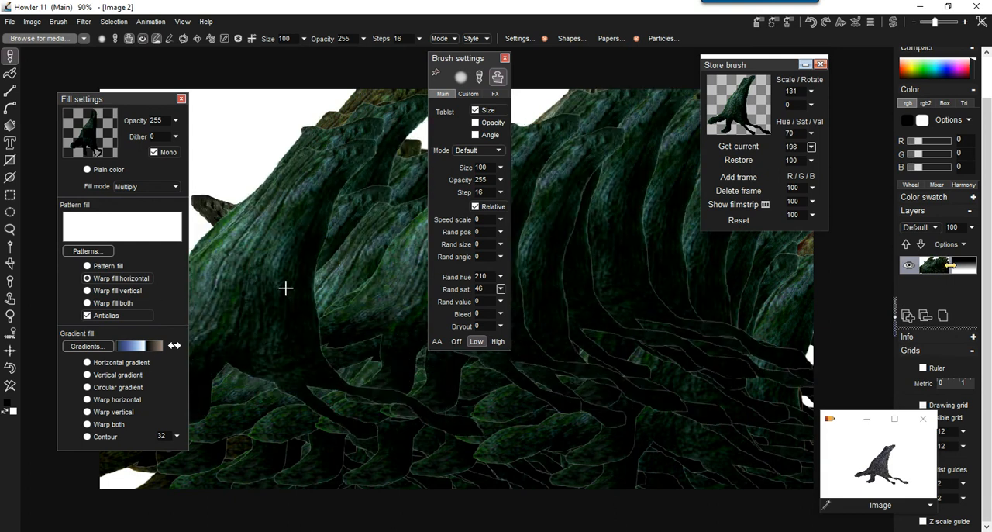
# Inspect the outlines of the painted stumps and apply premultiply correction to the brush with White as background color.
pyautogui.scroll(3, 632, 270)
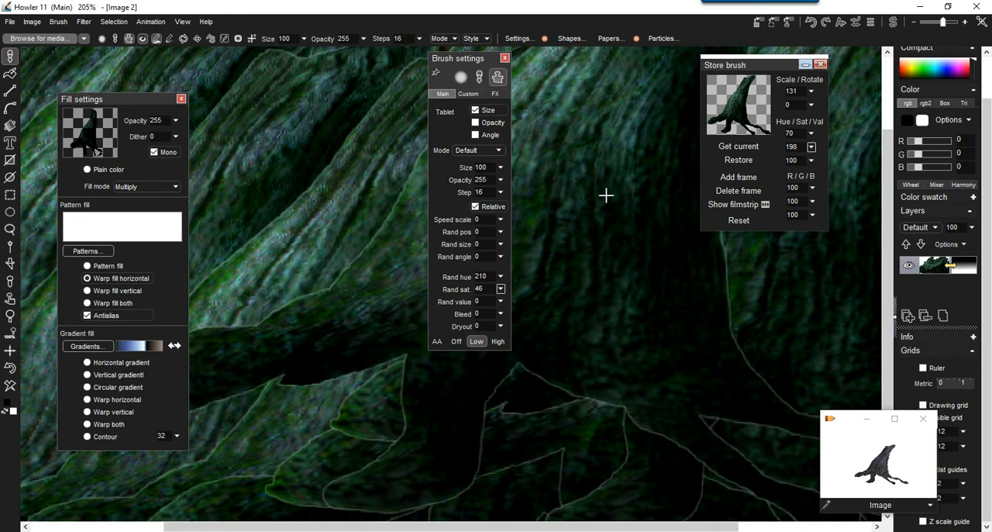
pyautogui.scroll(-3, 607, 200)
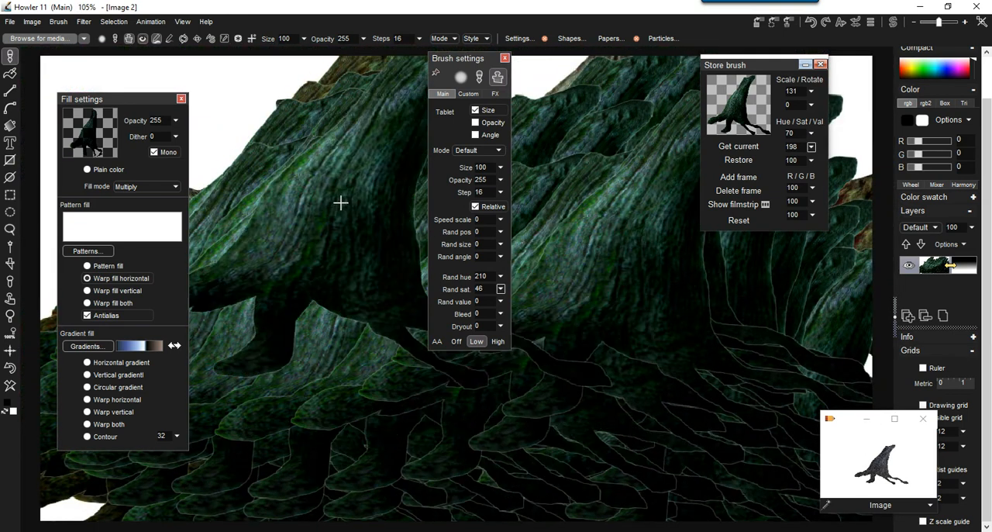
pyautogui.scroll(3, 373, 263)
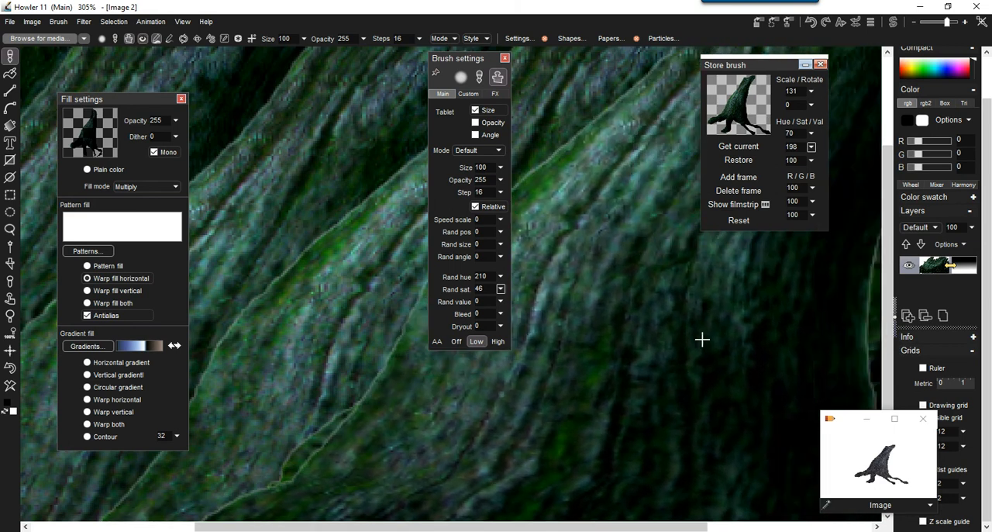
pyautogui.scroll(-2, 760, 317)
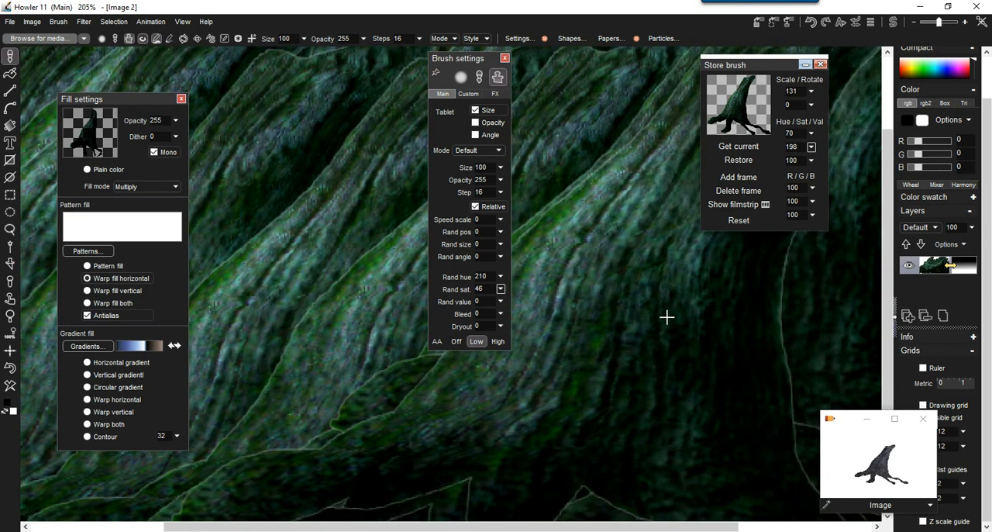
pyautogui.scroll(-2, 676, 317)
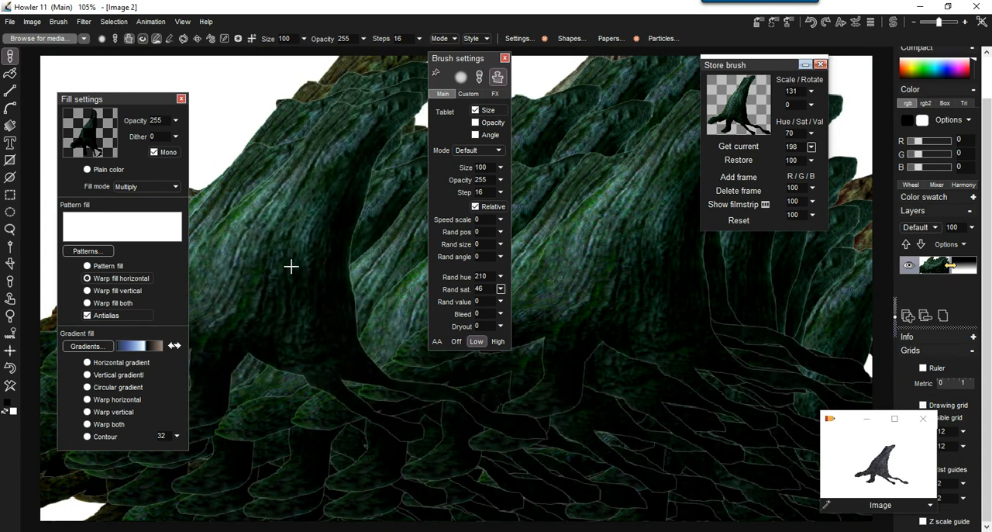
pyautogui.scroll(3, 286, 267)
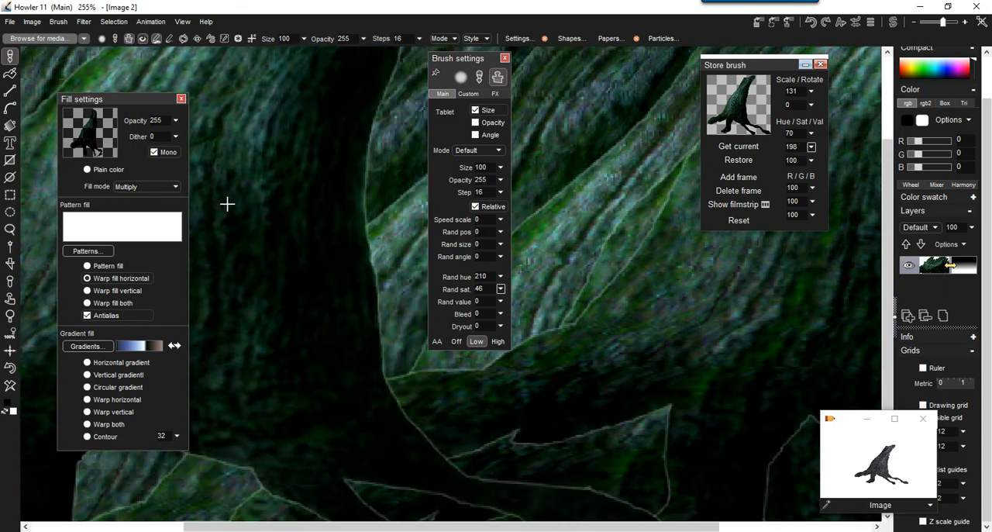
pyautogui.click(59, 22)
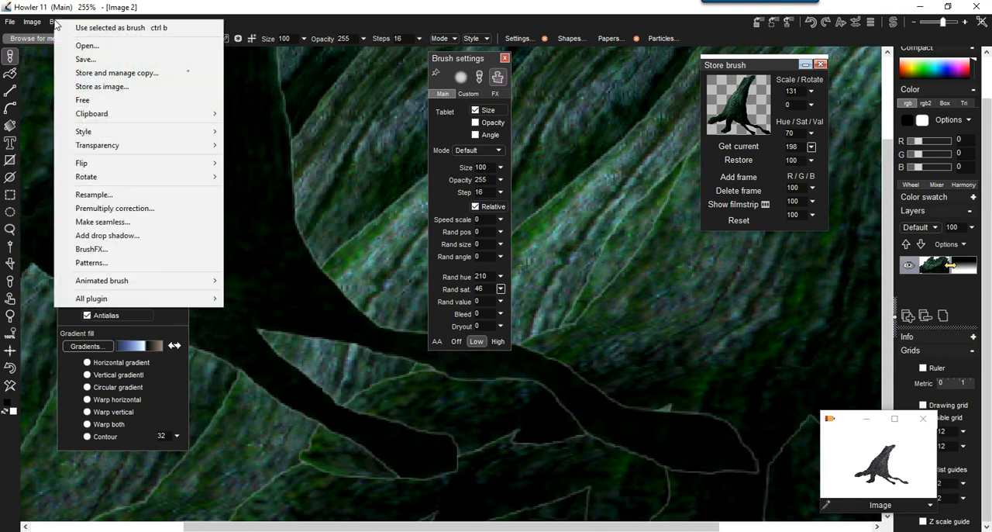
pyautogui.click(125, 210)
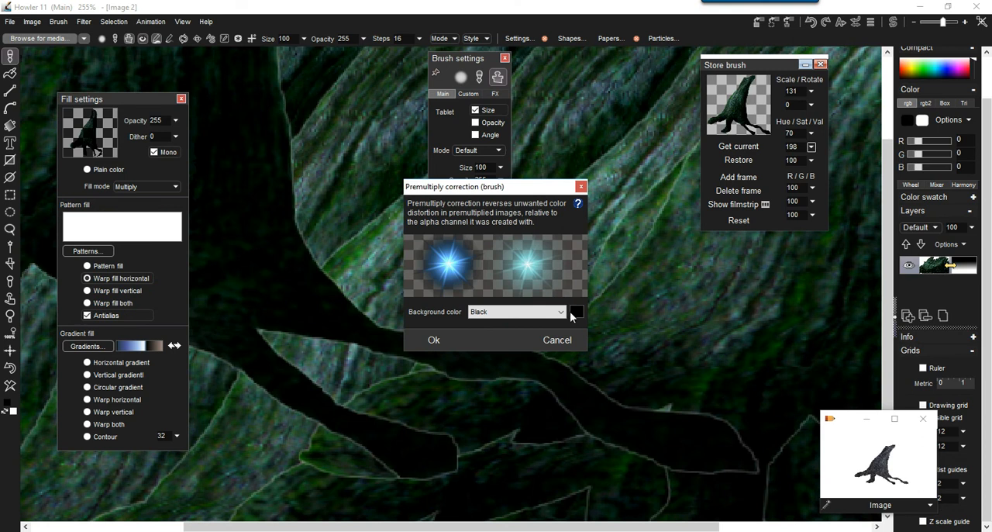
pyautogui.click(561, 312)
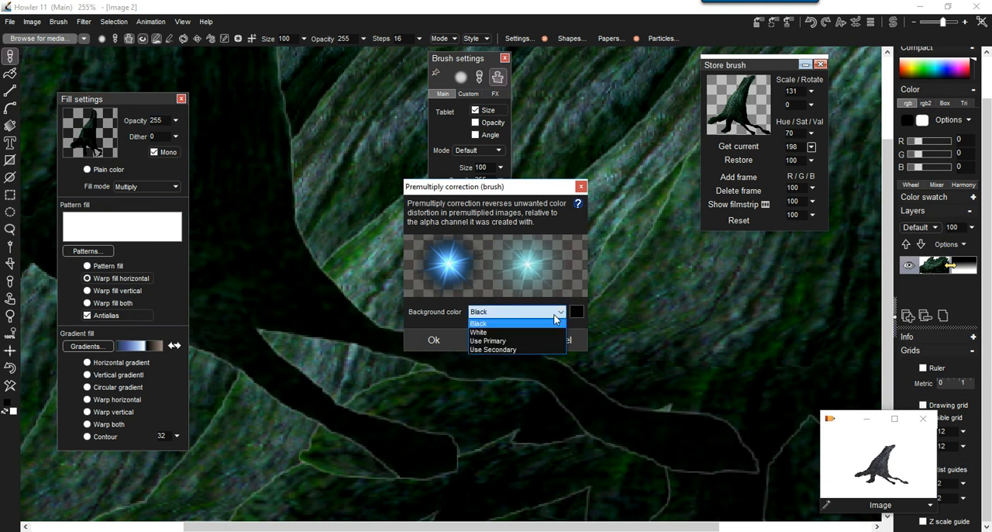
pyautogui.click(471, 334)
pyautogui.click(433, 340)
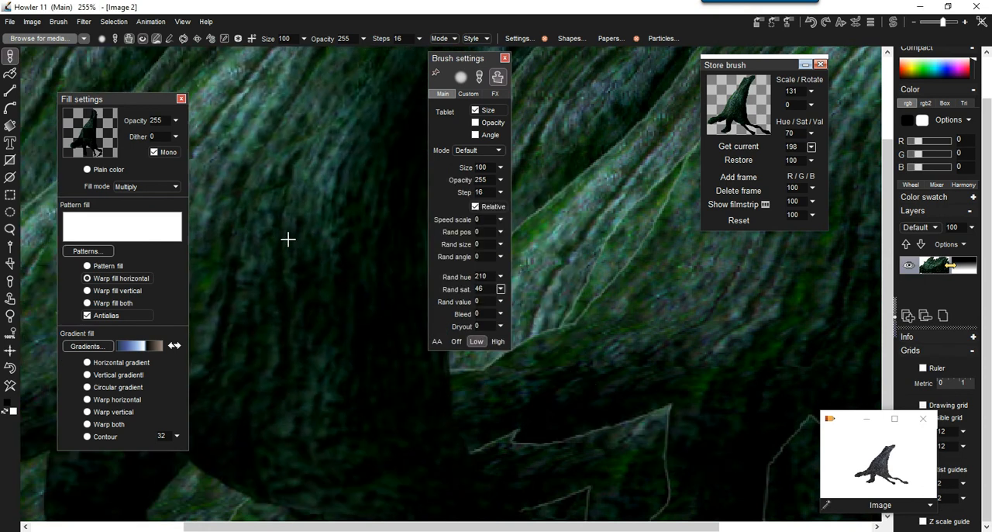
# Clear the image to leave a blank white canvas.
pyautogui.scroll(-5, 638, 160)
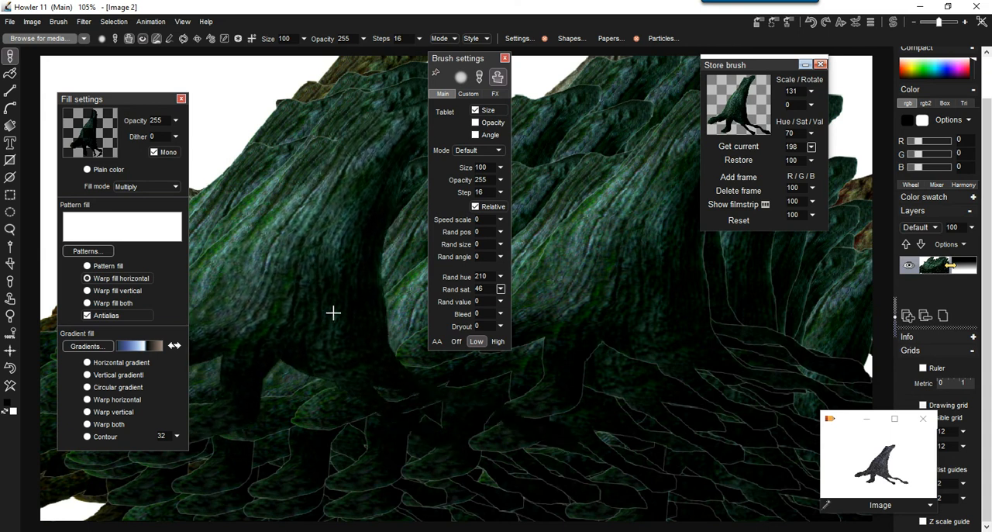
pyautogui.click(11, 388)
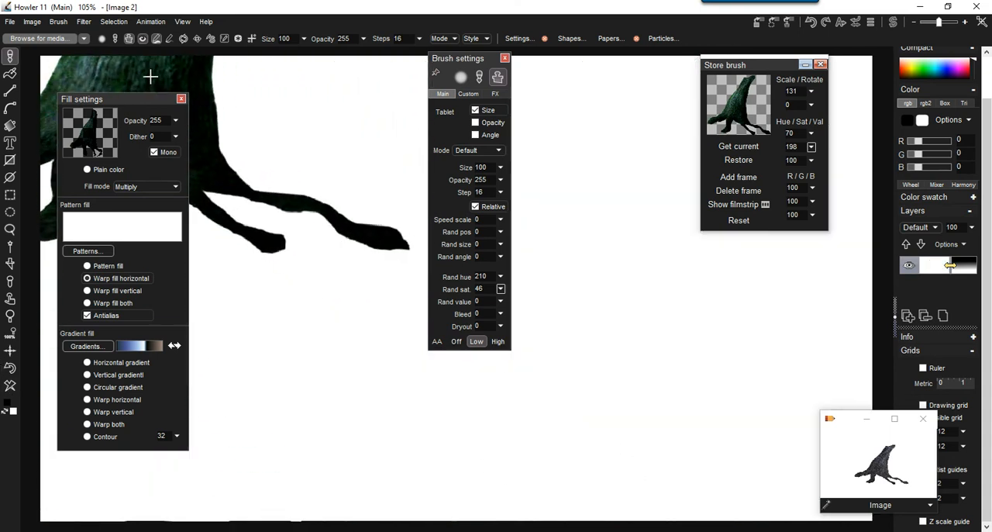
# Store the corrected stump brush anew and close the older stored brush with scale 131.
pyautogui.click(58, 22)
pyautogui.click(227, 74)
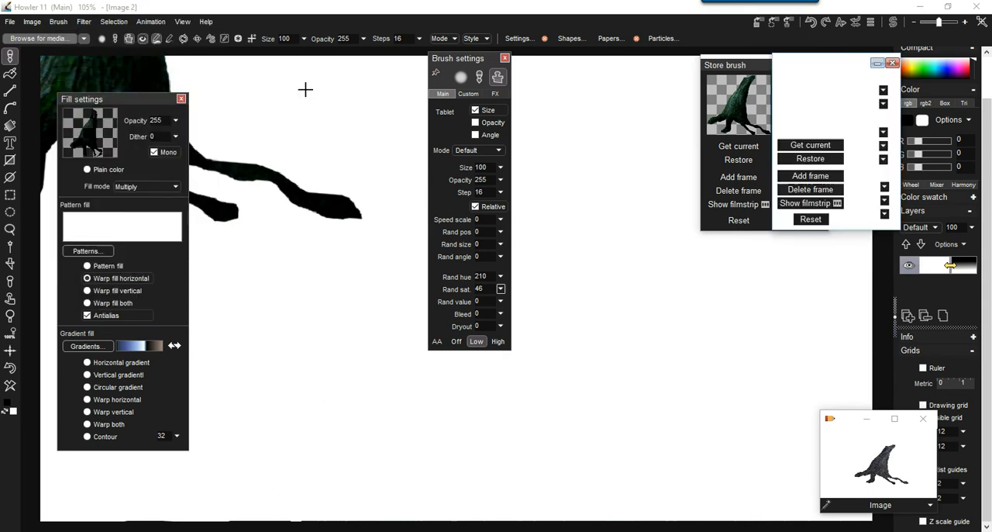
pyautogui.moveTo(759, 78)
pyautogui.mouseDown()
pyautogui.moveTo(774, 68)
pyautogui.moveTo(695, 152)
pyautogui.mouseUp()
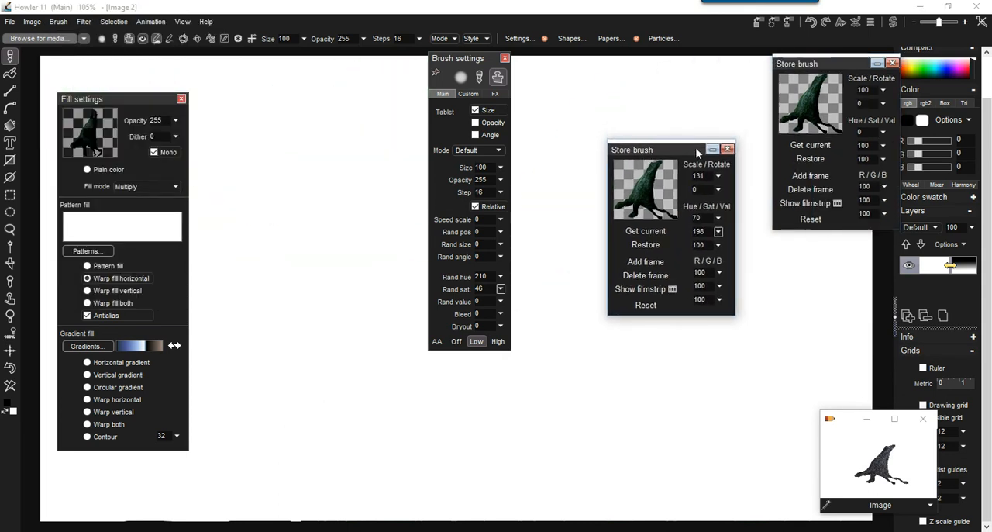
pyautogui.click(726, 150)
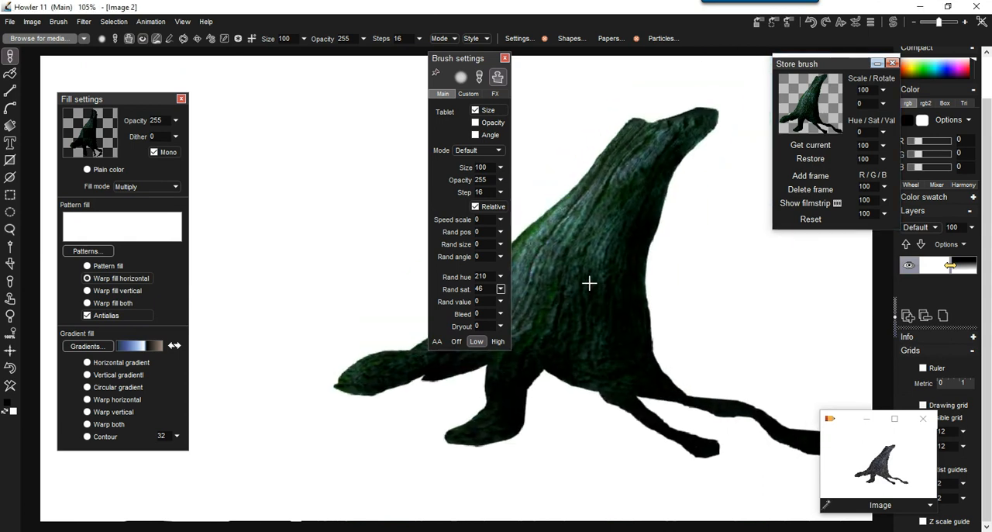
# Paint overlapping test stumps across the canvas with the corrected brush, and clear the image.
pyautogui.moveTo(620, 346)
pyautogui.mouseDown()
pyautogui.moveTo(737, 313)
pyautogui.moveTo(682, 233)
pyautogui.moveTo(656, 151)
pyautogui.moveTo(310, 223)
pyautogui.mouseUp()
pyautogui.click(328, 259)
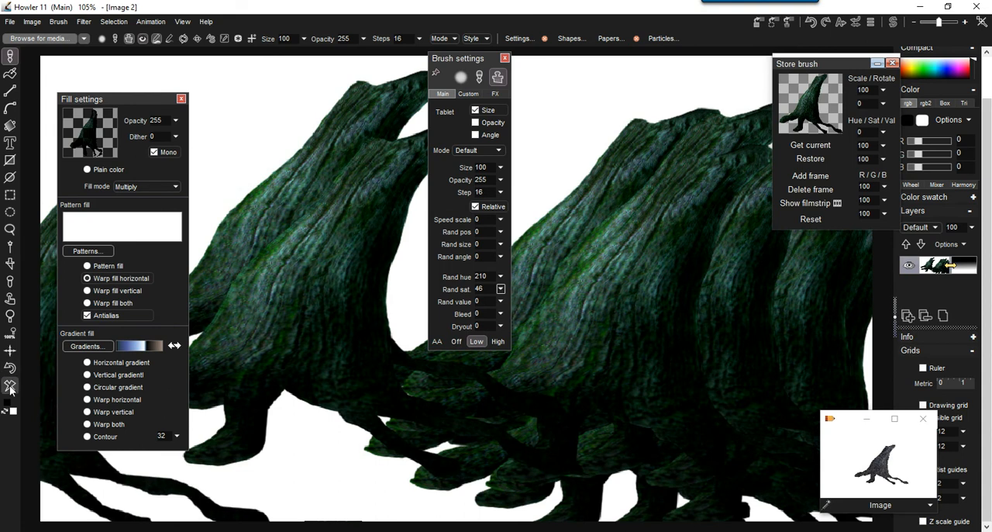
pyautogui.click(11, 386)
# Close the brush and fill settings, and place the particle settings beside the canvas.
pyautogui.scroll(-3, 355, 221)
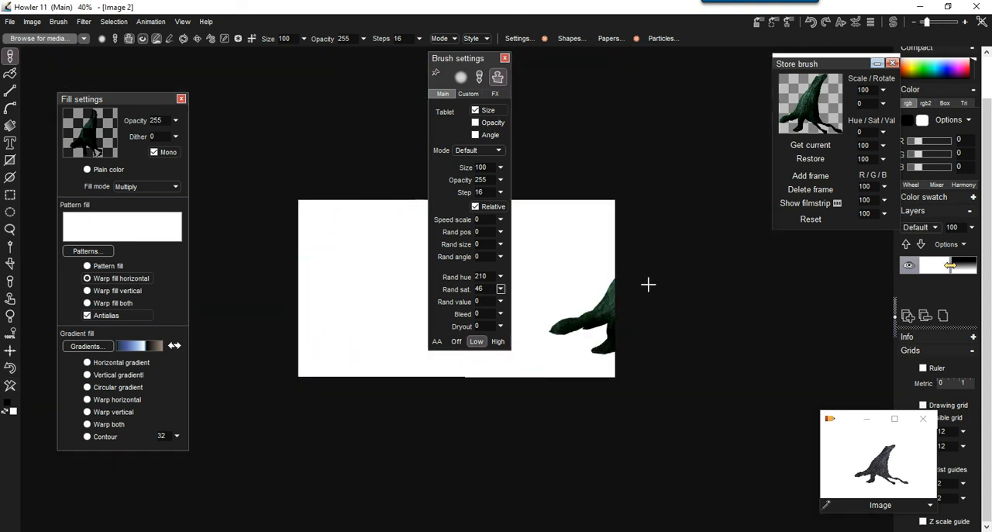
pyautogui.scroll(3, 618, 251)
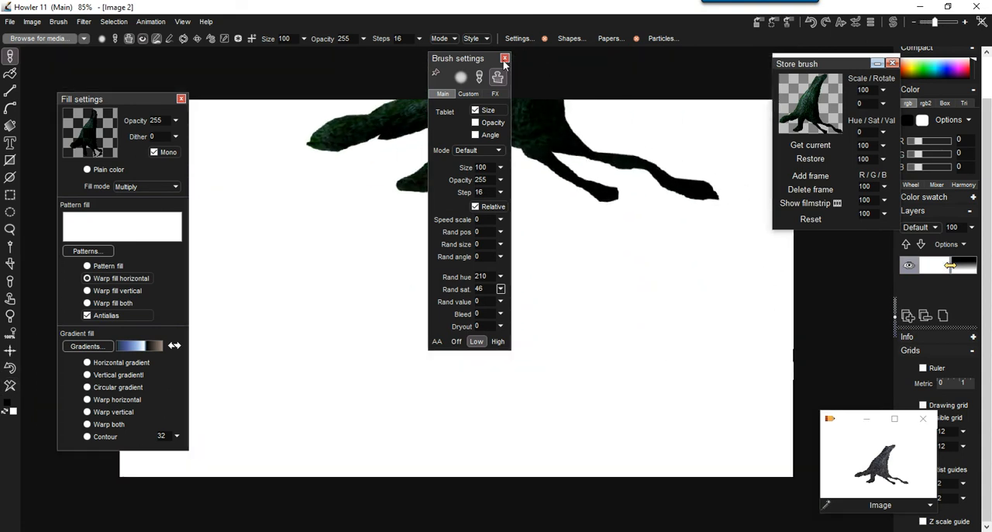
pyautogui.click(505, 58)
pyautogui.scroll(-1, 538, 206)
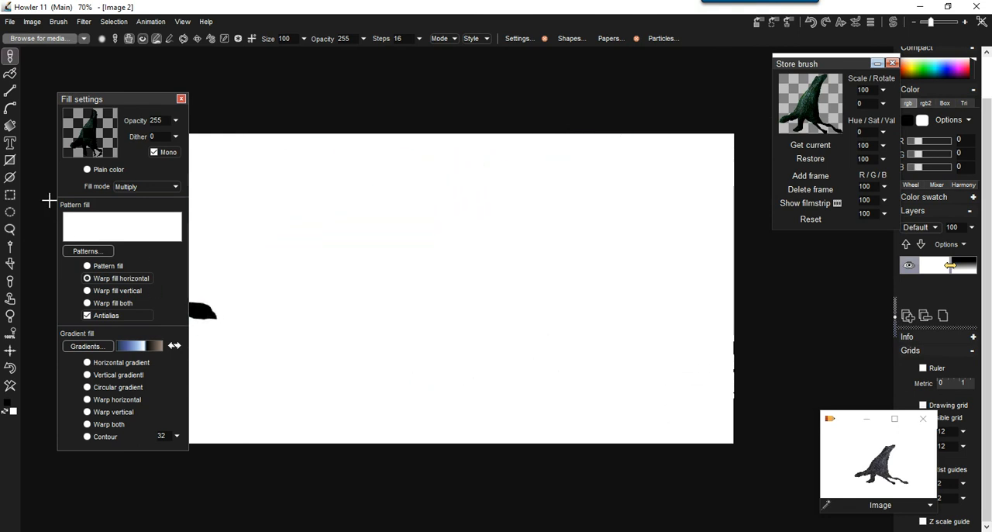
pyautogui.click(664, 38)
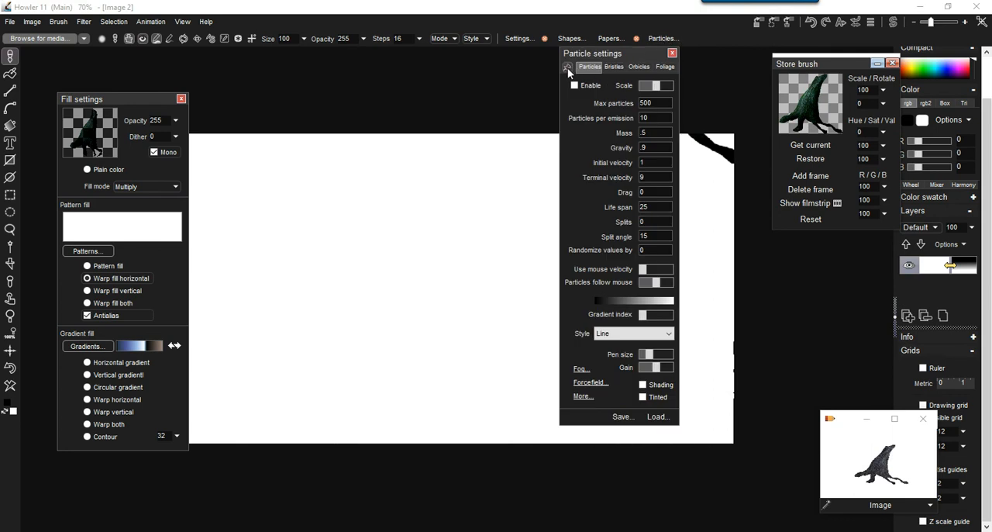
pyautogui.moveTo(613, 59); pyautogui.dragTo(109, 76)
pyautogui.click(181, 100)
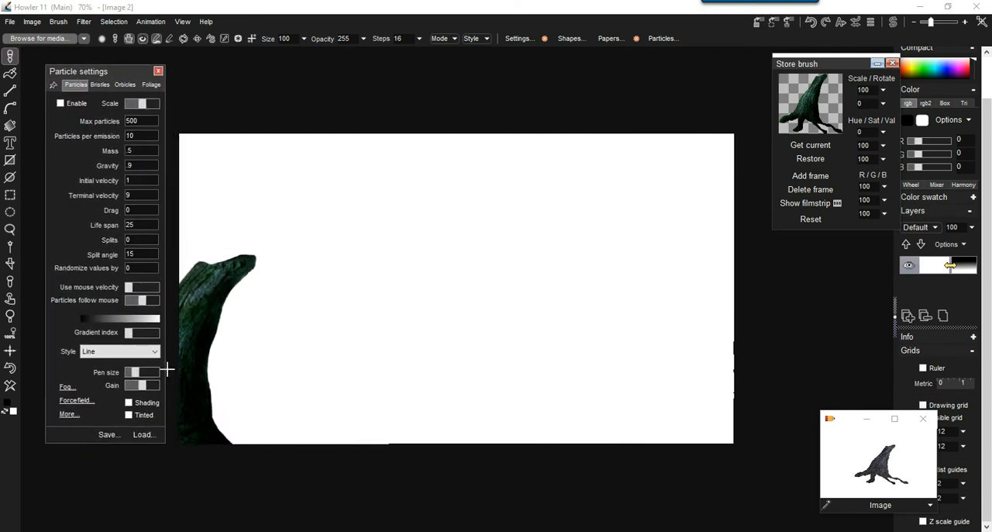
# Load the BaddyGrass particle preset, and paint a trial patch of grass before clearing the canvas.
pyautogui.click(144, 434)
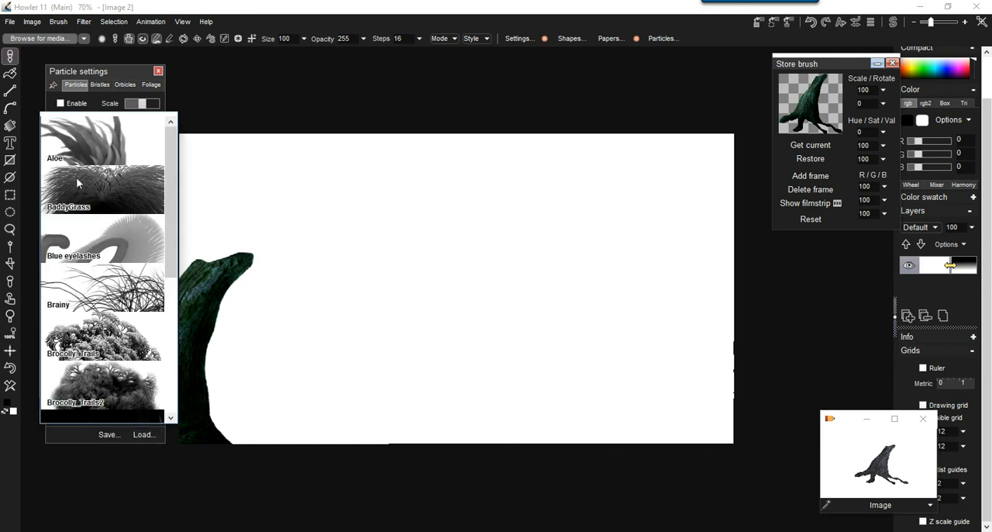
pyautogui.click(90, 194)
pyautogui.moveTo(686, 283)
pyautogui.mouseDown()
pyautogui.moveTo(644, 299)
pyautogui.moveTo(488, 271)
pyautogui.moveTo(643, 307)
pyautogui.moveTo(694, 296)
pyautogui.mouseUp()
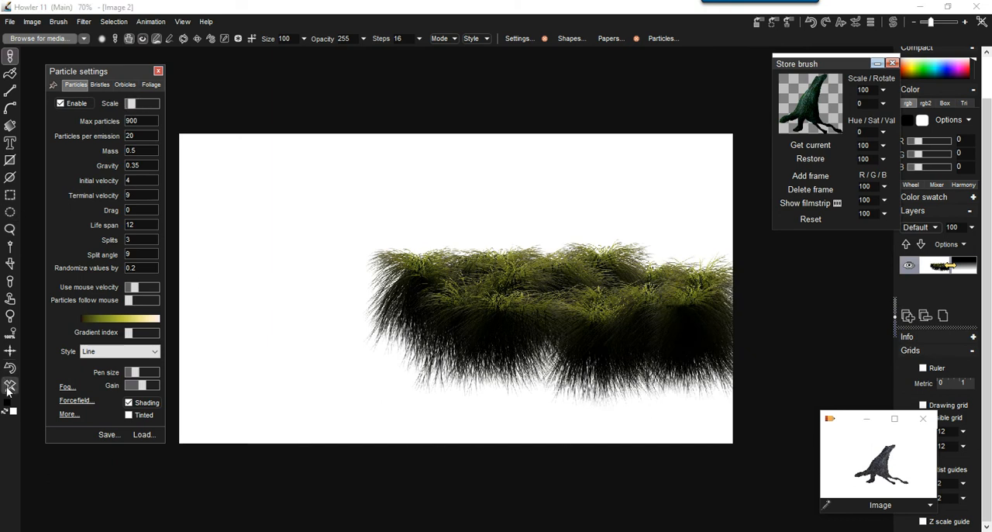
pyautogui.click(9, 387)
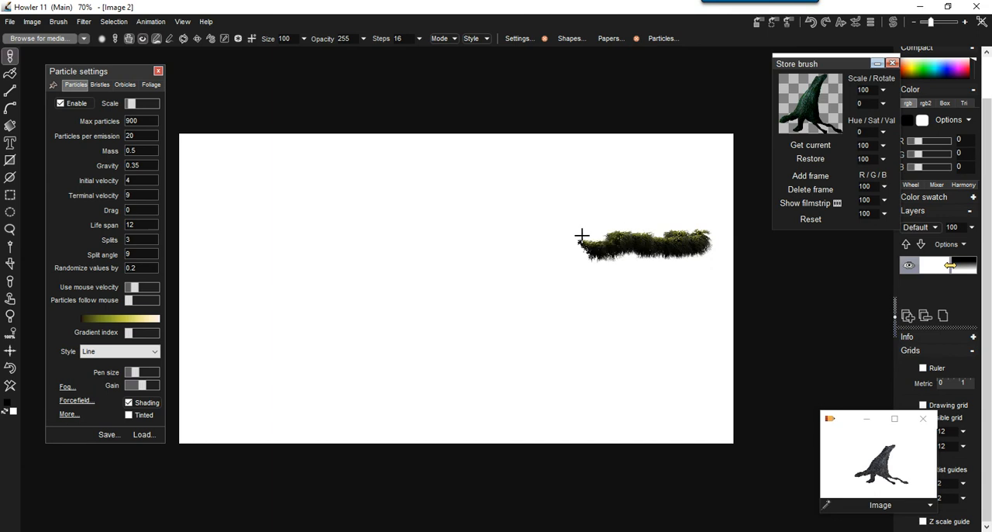
# Paint rows of grass from a small-scale distant strip down to the foreground, increasing the particle scale for nearer rows.
pyautogui.moveTo(512, 246)
pyautogui.mouseDown()
pyautogui.moveTo(605, 263)
pyautogui.moveTo(708, 254)
pyautogui.moveTo(545, 267)
pyautogui.mouseUp()
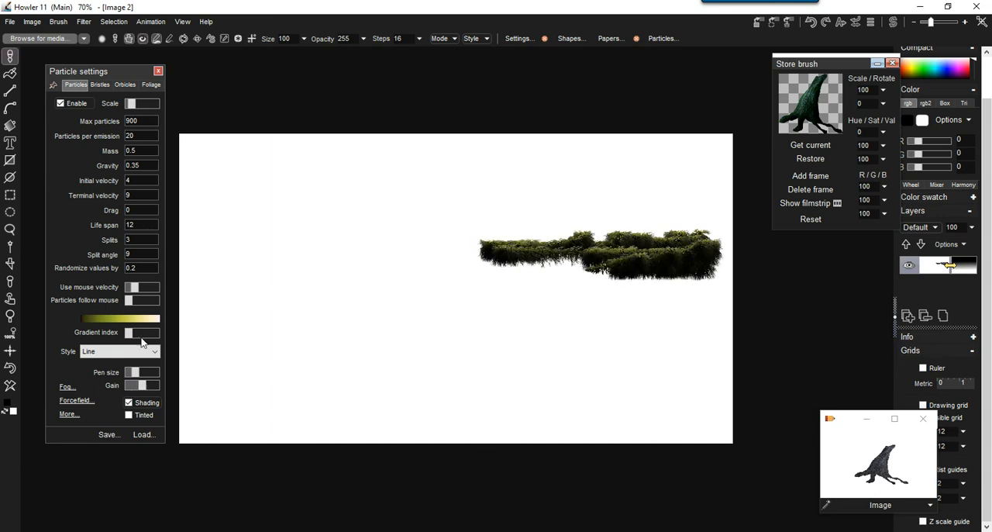
pyautogui.moveTo(706, 269)
pyautogui.mouseDown()
pyautogui.moveTo(465, 263)
pyautogui.moveTo(603, 277)
pyautogui.moveTo(721, 310)
pyautogui.moveTo(399, 281)
pyautogui.moveTo(679, 330)
pyautogui.mouseUp()
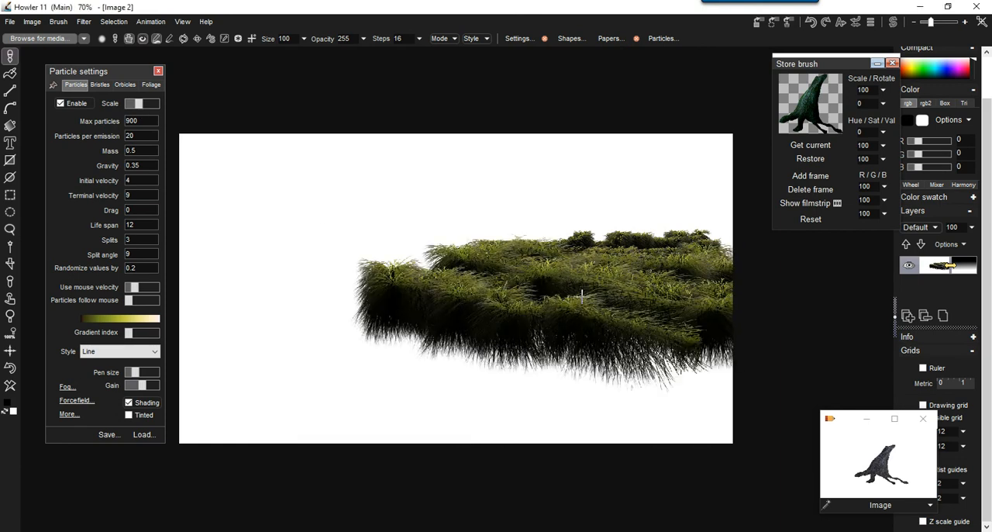
pyautogui.moveTo(393, 339)
pyautogui.mouseDown()
pyautogui.moveTo(299, 332)
pyautogui.moveTo(542, 349)
pyautogui.moveTo(713, 375)
pyautogui.moveTo(328, 359)
pyautogui.moveTo(398, 401)
pyautogui.moveTo(703, 455)
pyautogui.mouseUp()
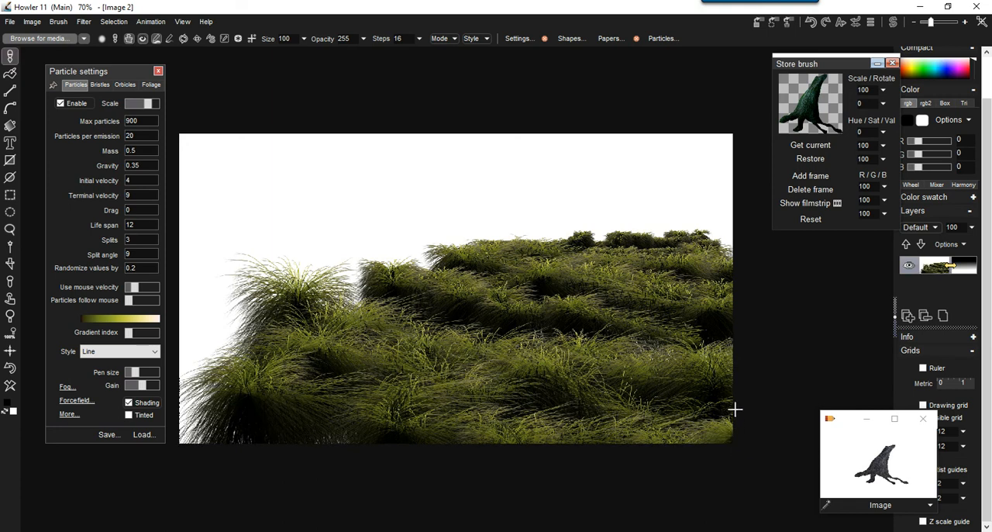
pyautogui.moveTo(684, 363)
pyautogui.mouseDown()
pyautogui.moveTo(678, 374)
pyautogui.moveTo(713, 416)
pyautogui.moveTo(349, 443)
pyautogui.moveTo(559, 463)
pyautogui.mouseUp()
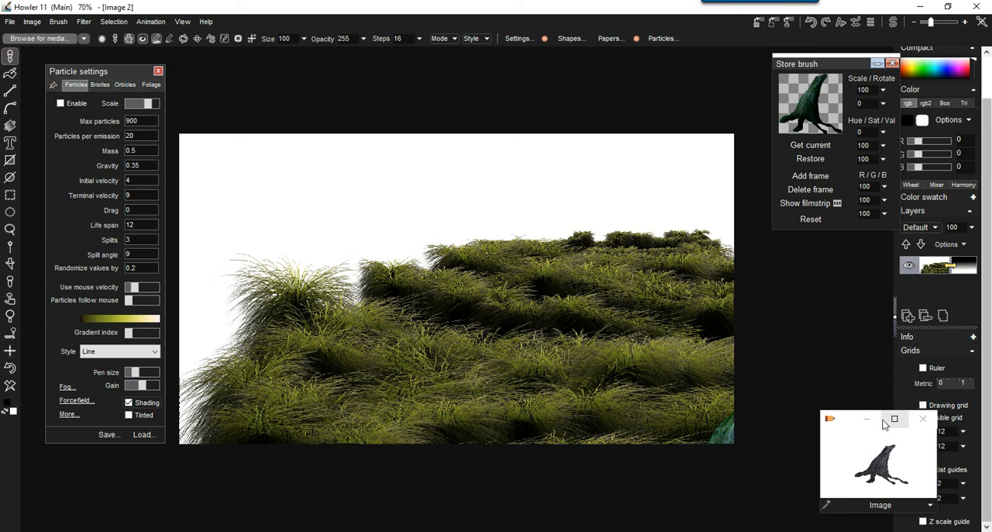
# Turn on the Z scale guide and switch to the swap buffer with swap mixing enabled.
pyautogui.moveTo(844, 428); pyautogui.dragTo(780, 360)
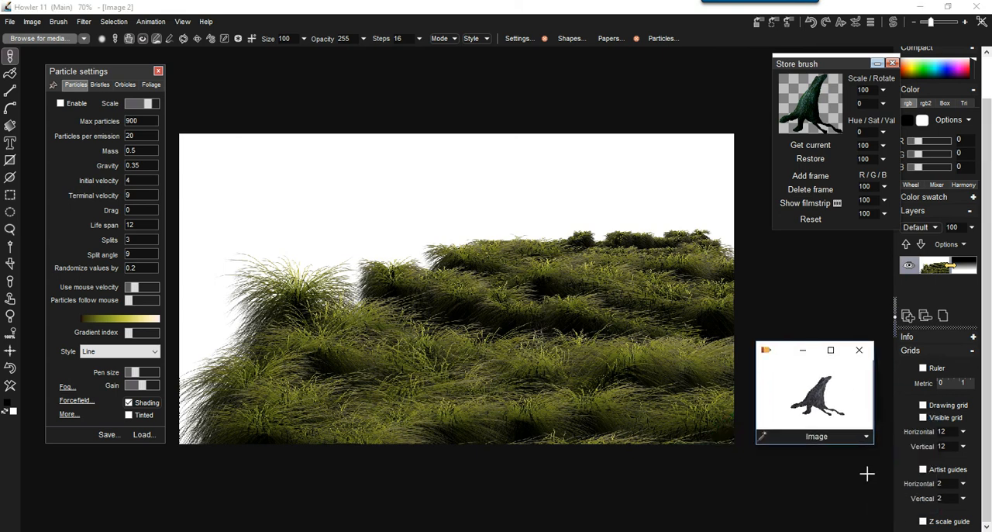
pyautogui.click(923, 521)
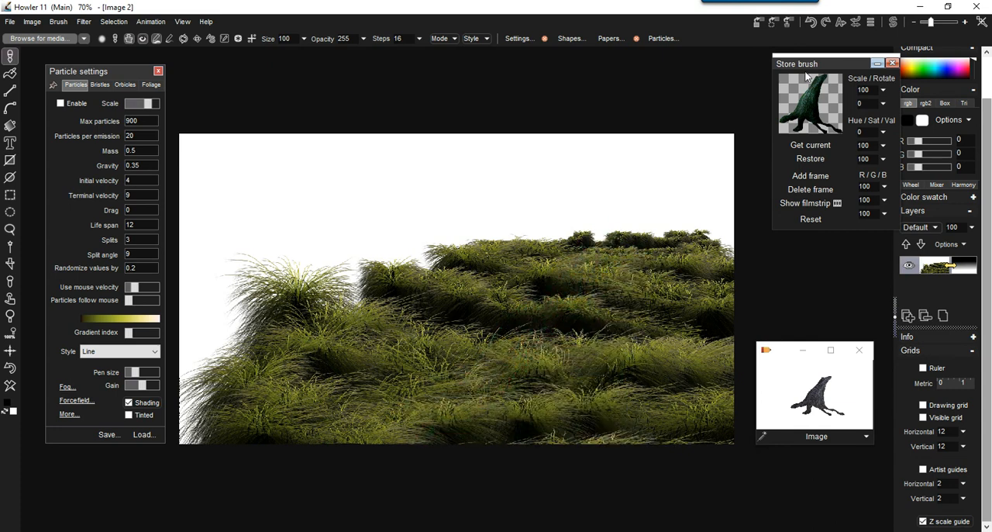
pyautogui.click(893, 23)
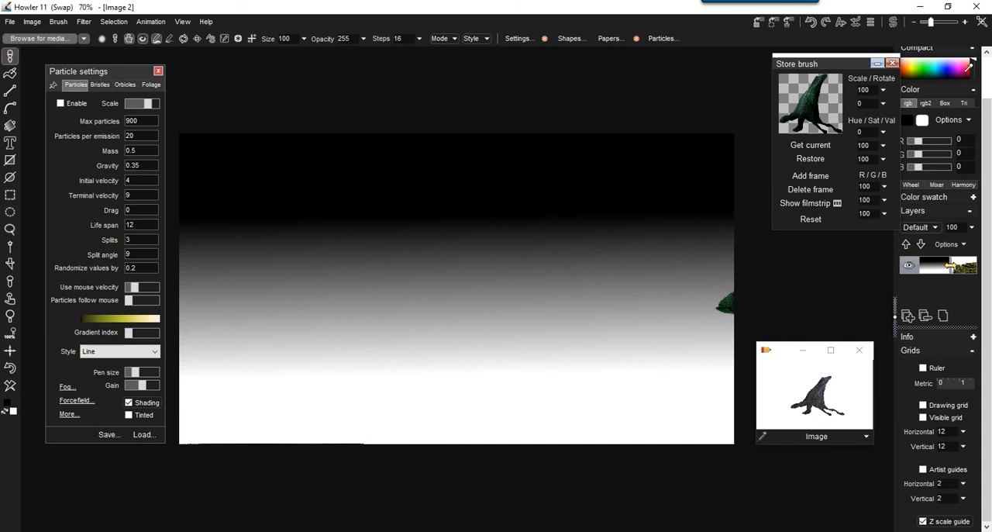
pyautogui.scroll(2, 986, 70)
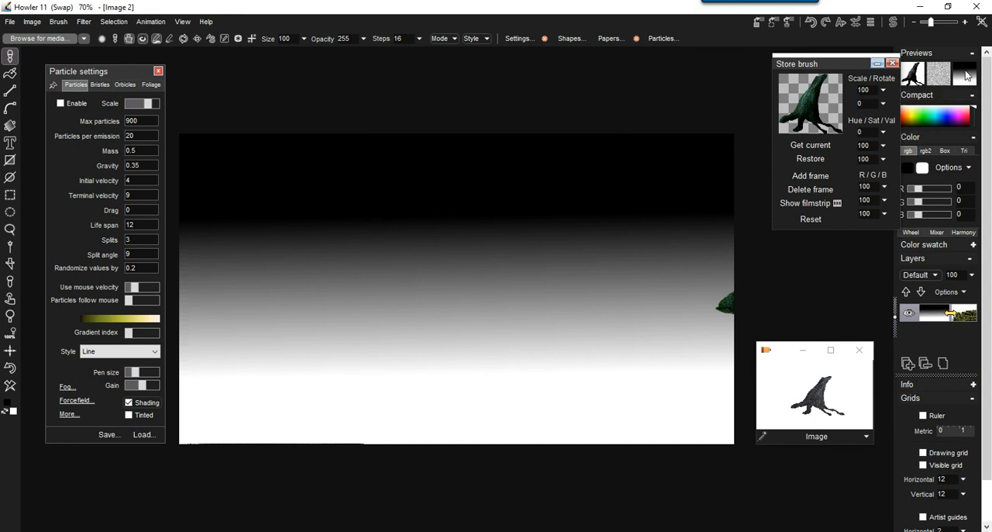
pyautogui.click(966, 74)
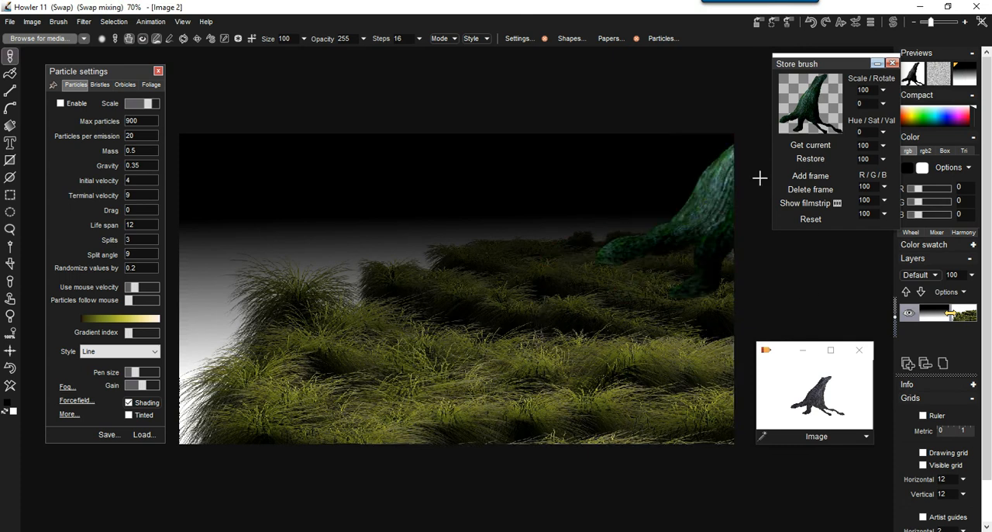
# Examine the blending modes available for the current layer in swap mixing.
pyautogui.rightClick(969, 79)
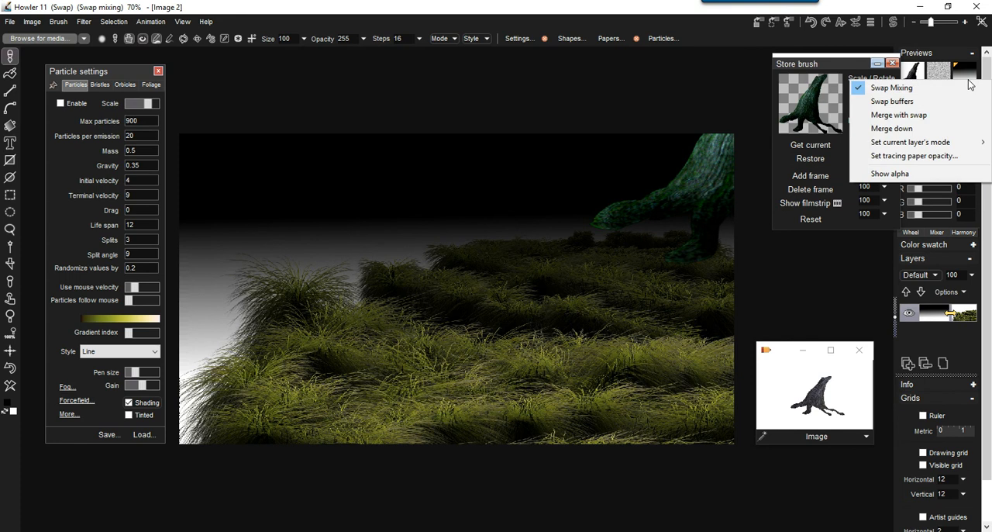
pyautogui.moveTo(935, 142)
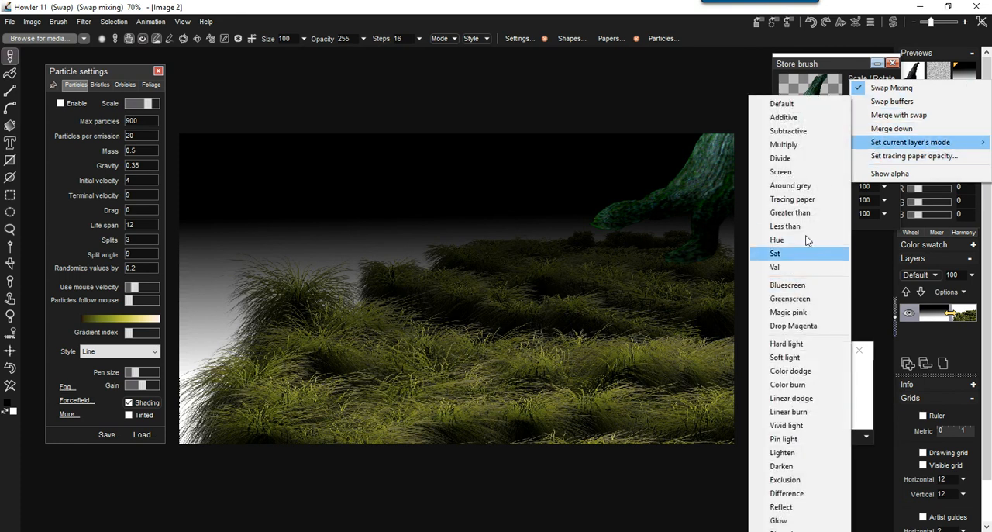
pyautogui.click(643, 7)
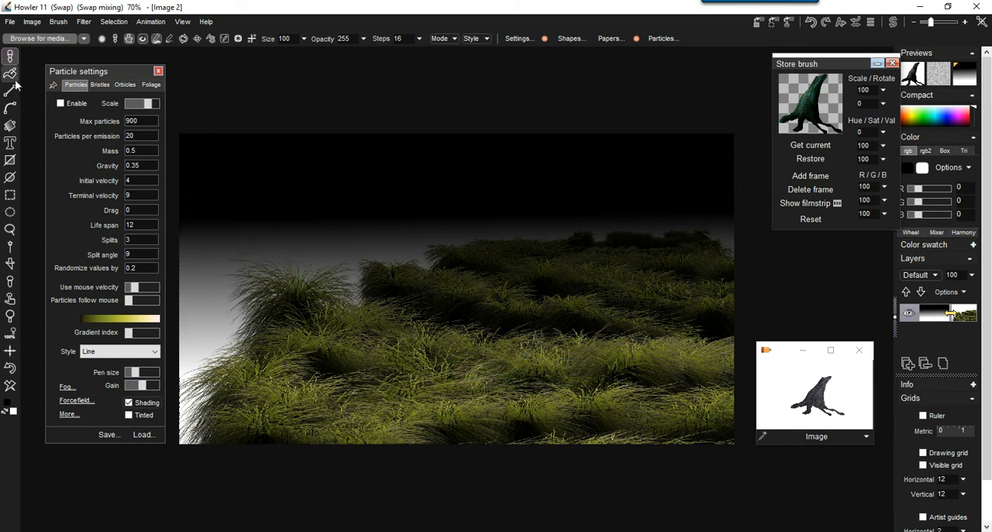
# Draw a vertical linear gradient in the swap buffer from the horizon down to the foreground grass.
pyautogui.click(10, 128)
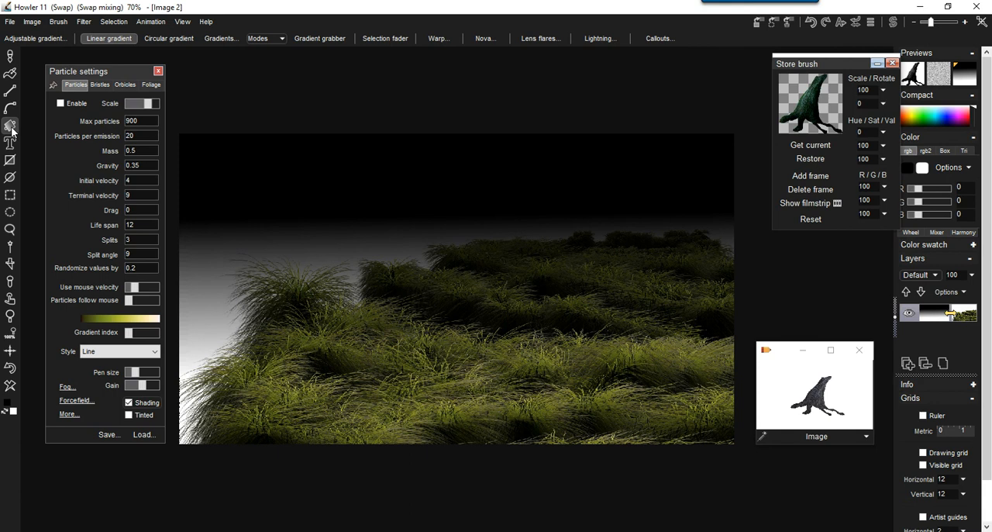
pyautogui.rightClick(13, 132)
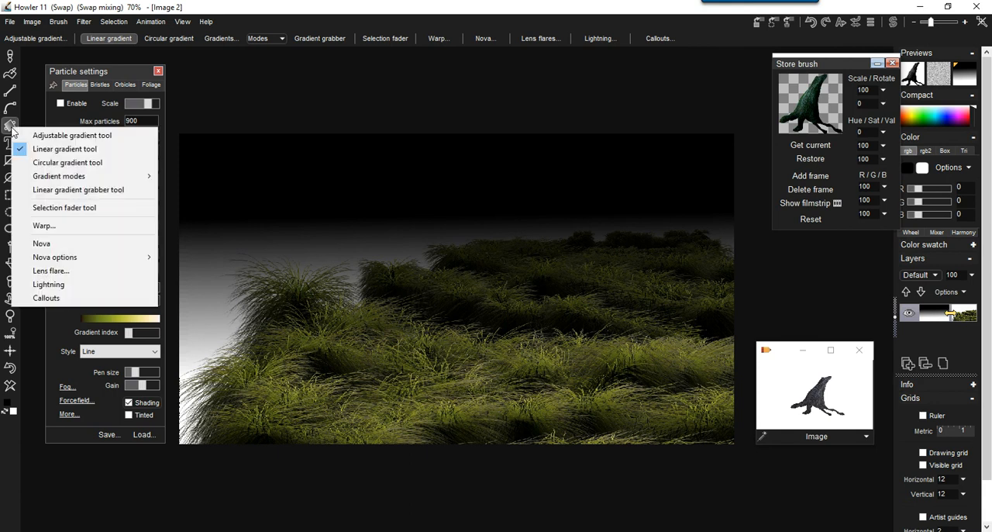
pyautogui.click(56, 152)
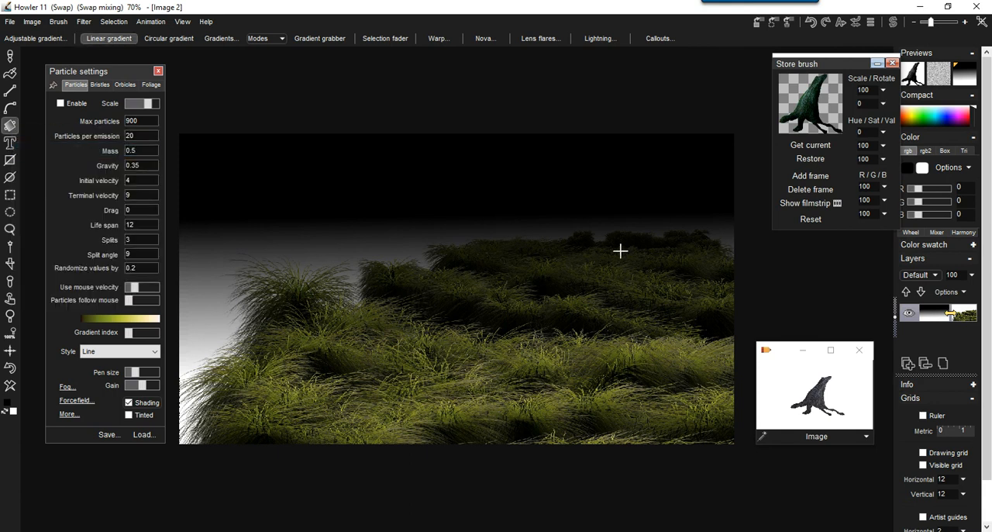
pyautogui.moveTo(616, 225); pyautogui.dragTo(620, 411)
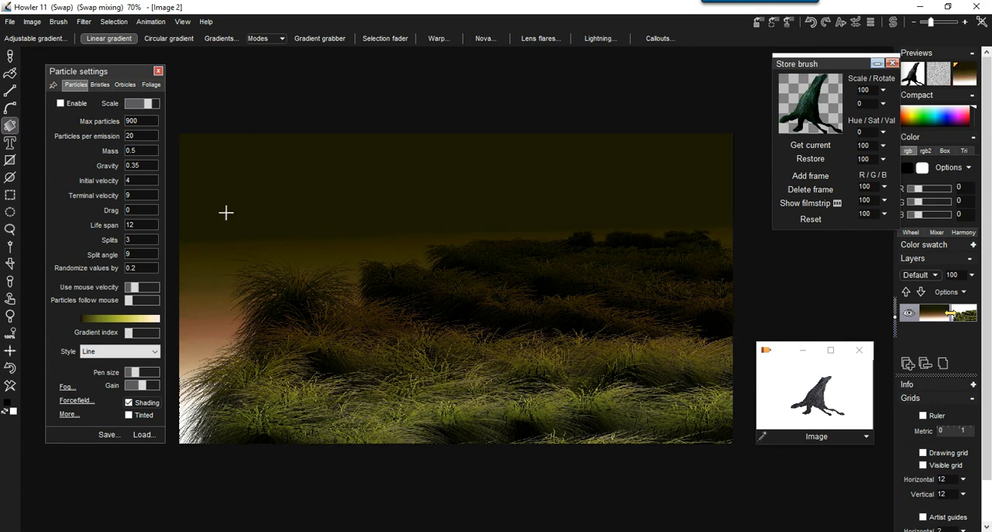
# Choose the black-to-white gradient and reshape its value curve in the sweep editor to rise slowly from black and steeply near white.
pyautogui.click(220, 39)
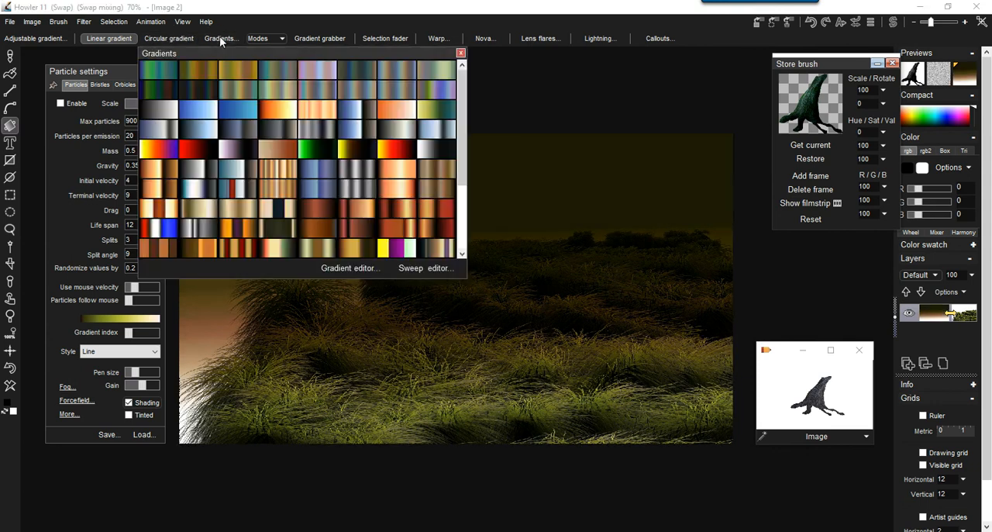
pyautogui.click(151, 112)
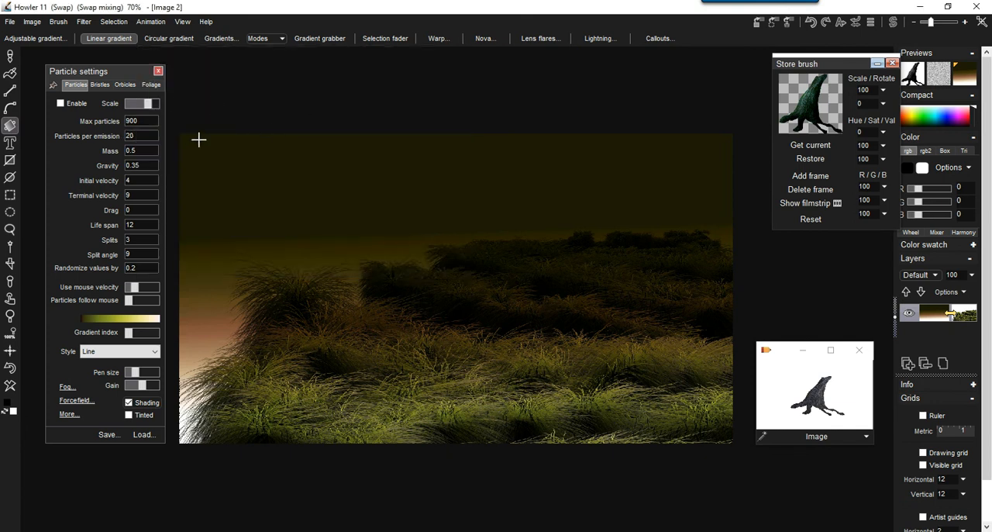
pyautogui.click(222, 37)
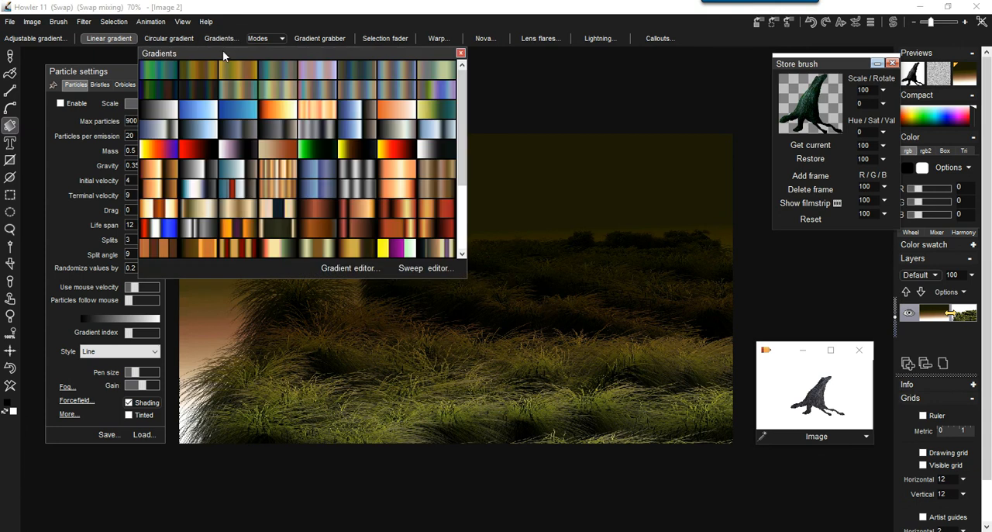
pyautogui.click(434, 269)
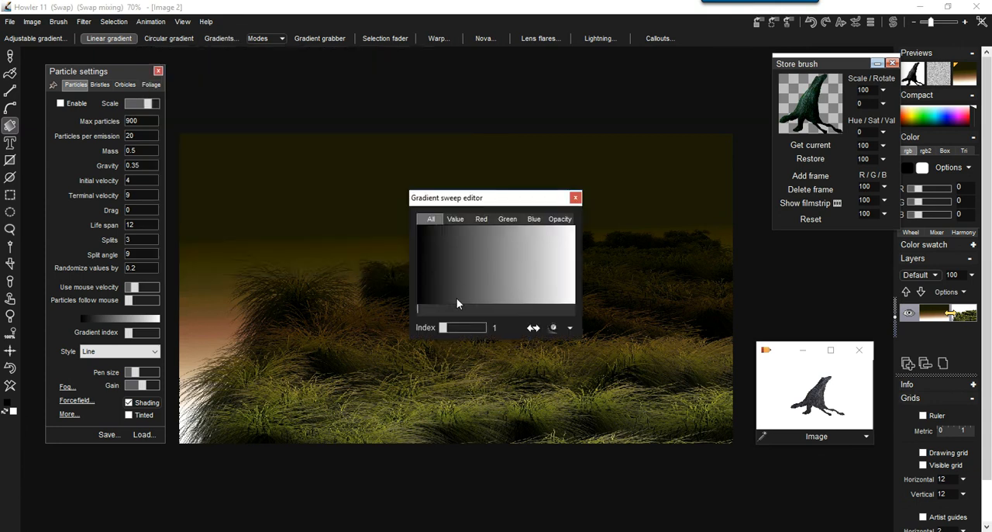
pyautogui.click(457, 218)
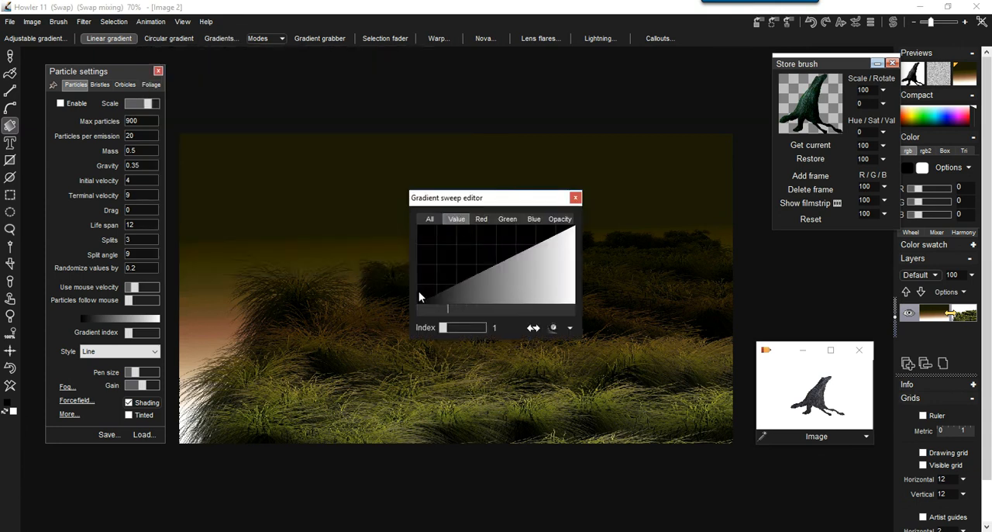
pyautogui.moveTo(421, 295)
pyautogui.mouseDown()
pyautogui.moveTo(478, 237)
pyautogui.moveTo(575, 227)
pyautogui.mouseUp()
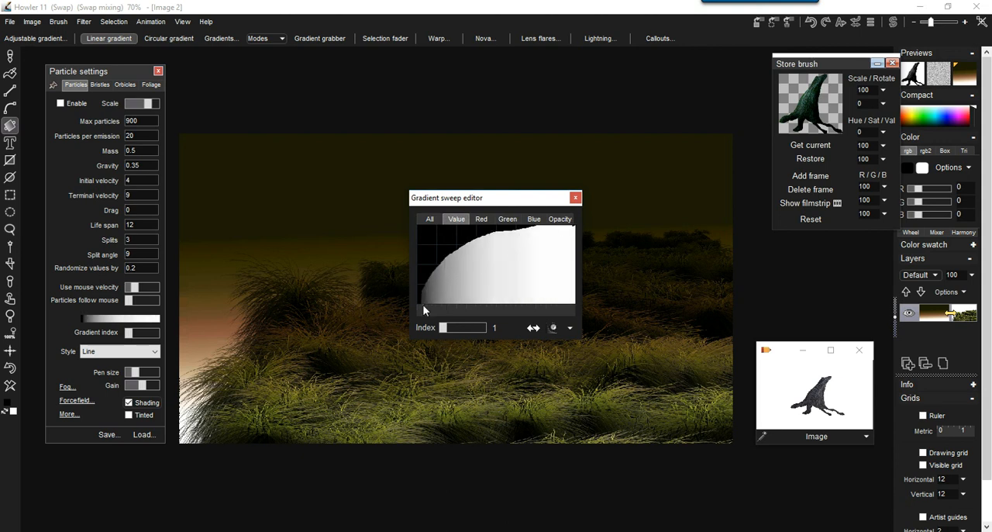
pyautogui.moveTo(421, 301)
pyautogui.mouseDown()
pyautogui.moveTo(515, 286)
pyautogui.moveTo(574, 226)
pyautogui.moveTo(543, 264)
pyautogui.moveTo(429, 311)
pyautogui.mouseUp()
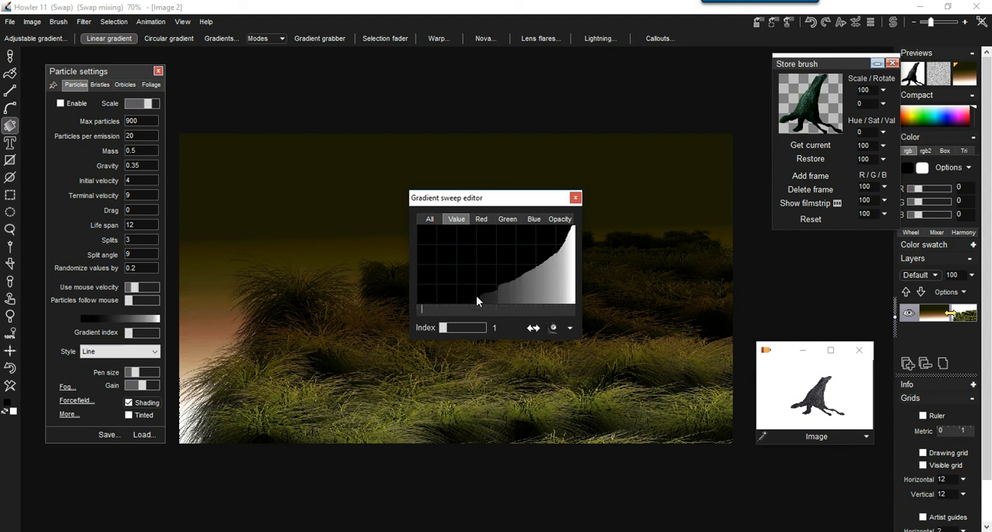
pyautogui.moveTo(453, 302); pyautogui.dragTo(529, 269)
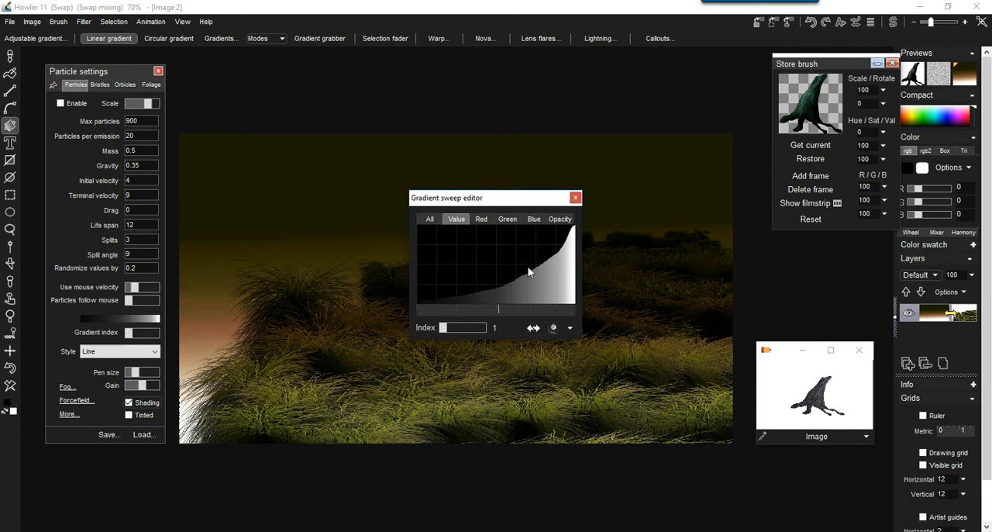
pyautogui.click(553, 328)
pyautogui.click(576, 198)
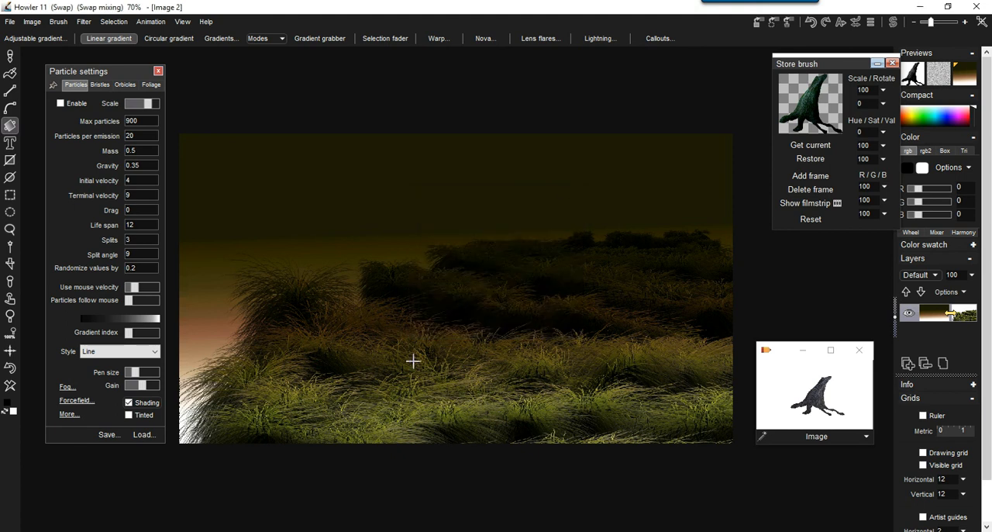
# Redraw the linear gradient in the swap buffer from the horizon down to the foreground grass and turn off swap mixing.
pyautogui.moveTo(519, 378)
pyautogui.mouseDown()
pyautogui.moveTo(508, 210)
pyautogui.moveTo(548, 403)
pyautogui.moveTo(545, 369)
pyautogui.mouseUp()
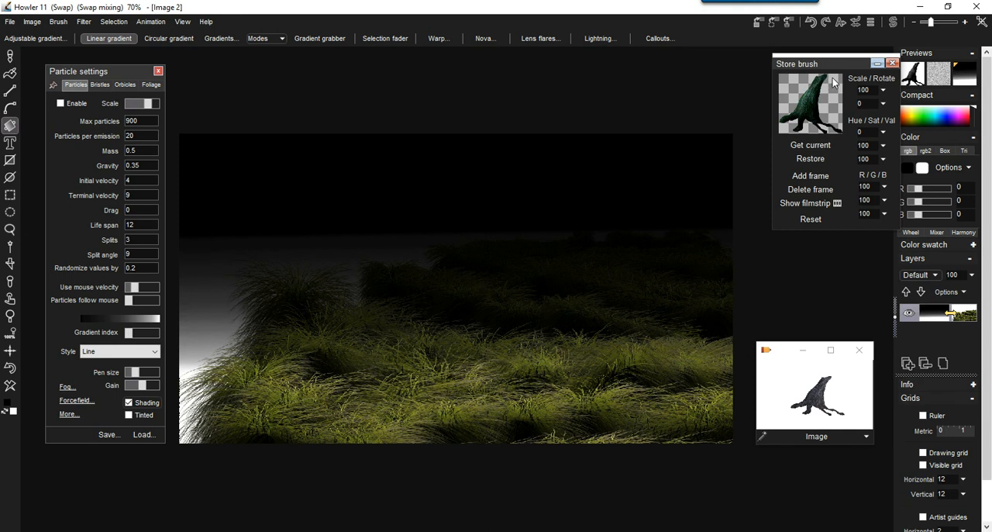
pyautogui.click(965, 73)
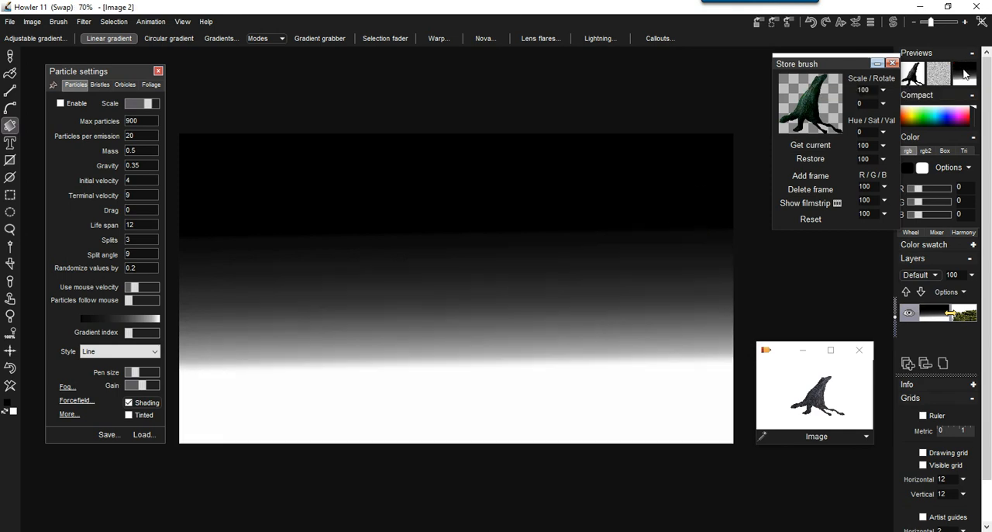
# Compare the grass in the main image with the grayscale gradient in the swap buffer.
pyautogui.click(893, 25)
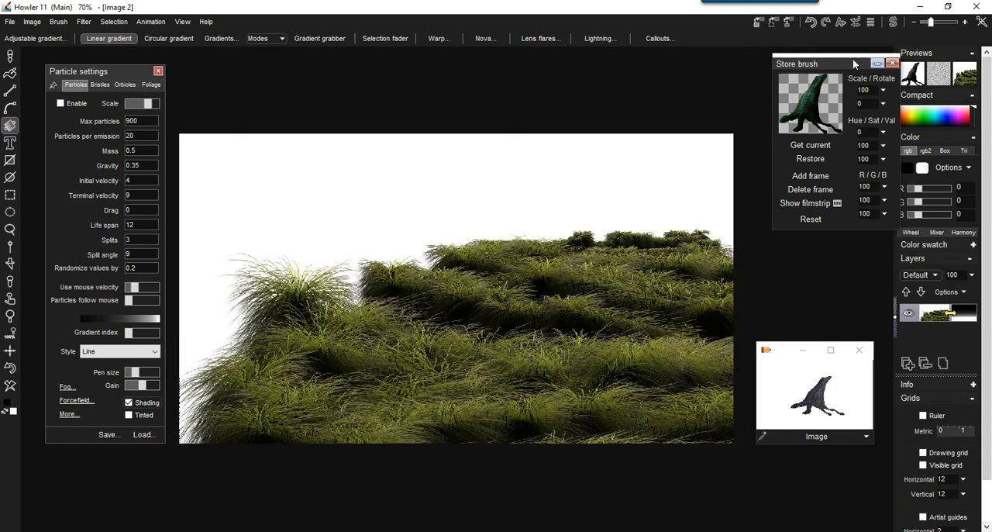
pyautogui.click(894, 23)
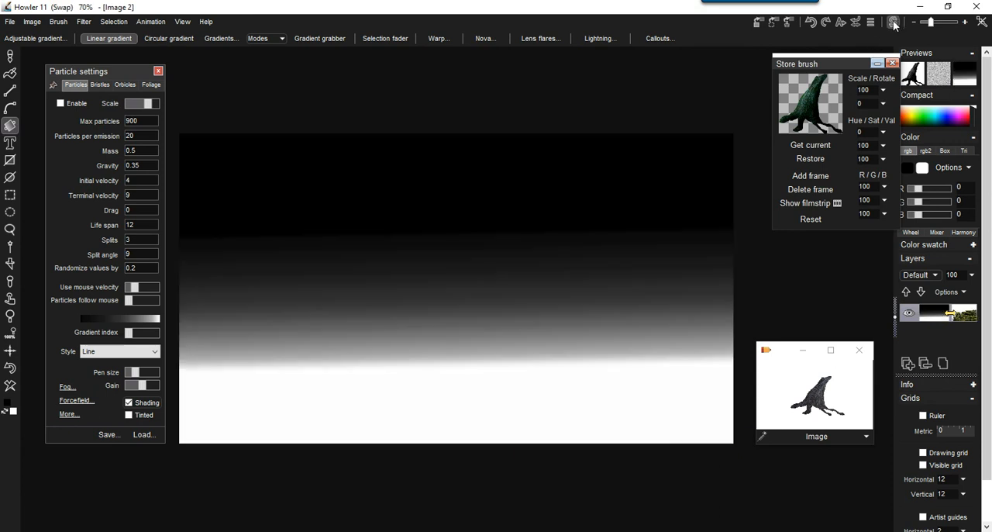
pyautogui.click(894, 23)
pyautogui.click(894, 23)
pyautogui.click(892, 26)
pyautogui.click(892, 26)
pyautogui.click(892, 26)
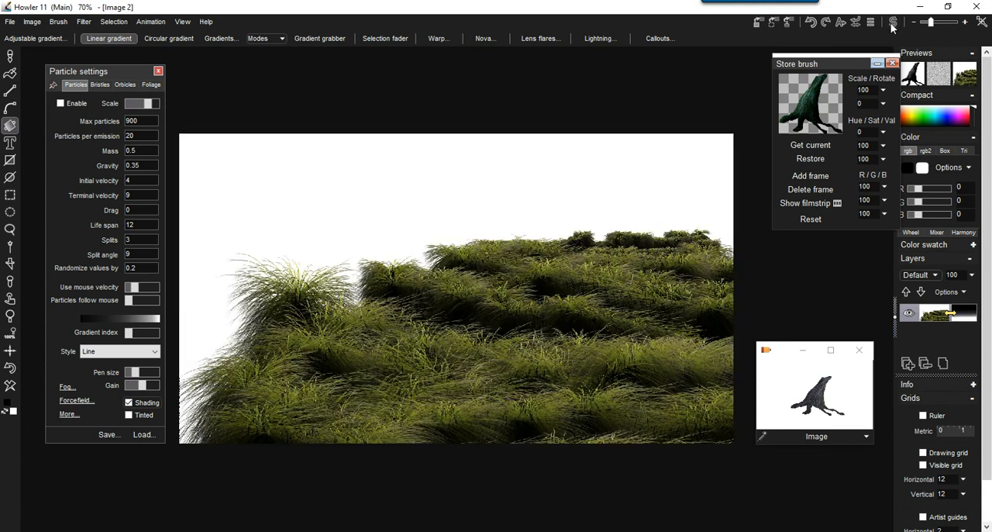
pyautogui.click(891, 26)
pyautogui.click(891, 25)
pyautogui.click(892, 26)
pyautogui.click(891, 25)
# Redraw the swap buffer's linear gradient from near the image's upper edge down to the foreground and return to the main image.
pyautogui.click(10, 56)
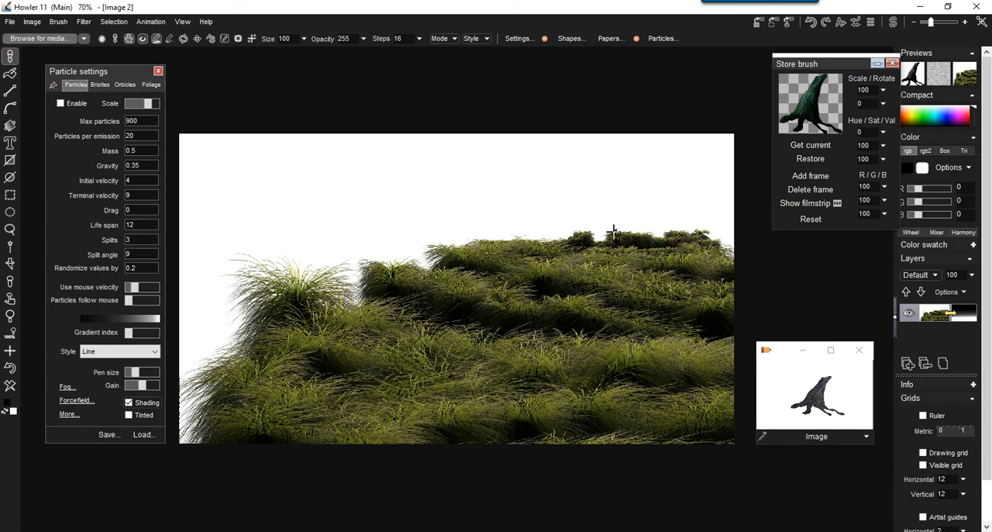
pyautogui.click(893, 22)
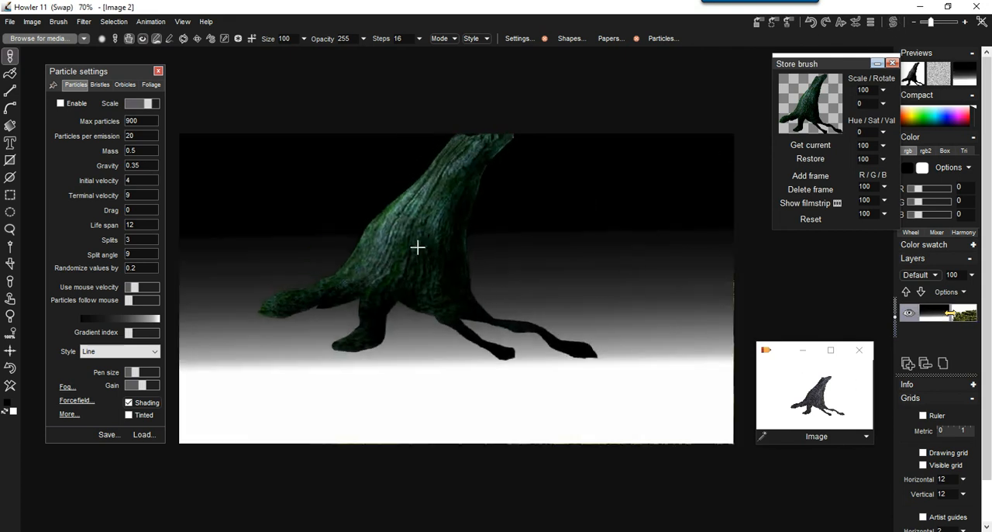
pyautogui.click(12, 126)
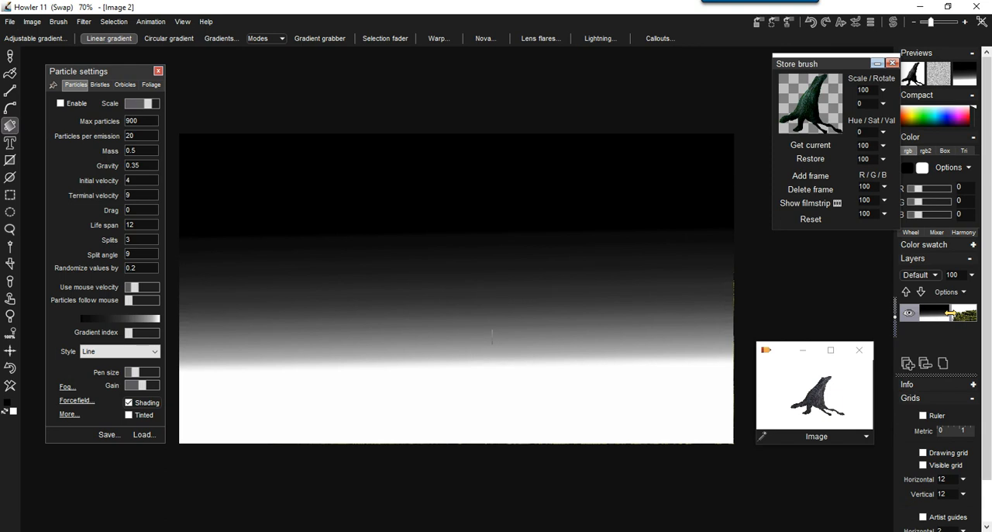
pyautogui.moveTo(512, 359)
pyautogui.mouseDown()
pyautogui.moveTo(525, 135)
pyautogui.moveTo(510, 152)
pyautogui.moveTo(527, 162)
pyautogui.moveTo(527, 381)
pyautogui.moveTo(525, 370)
pyautogui.mouseUp()
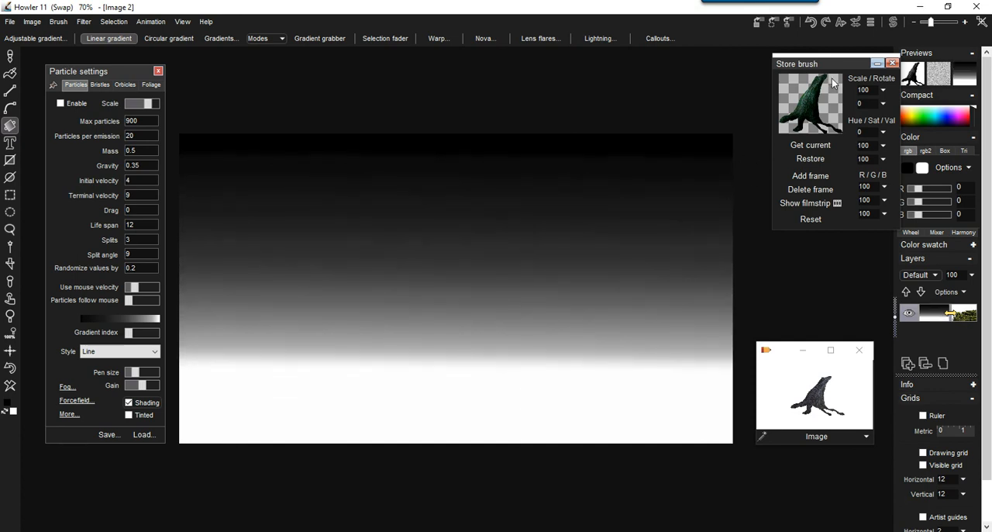
pyautogui.click(892, 24)
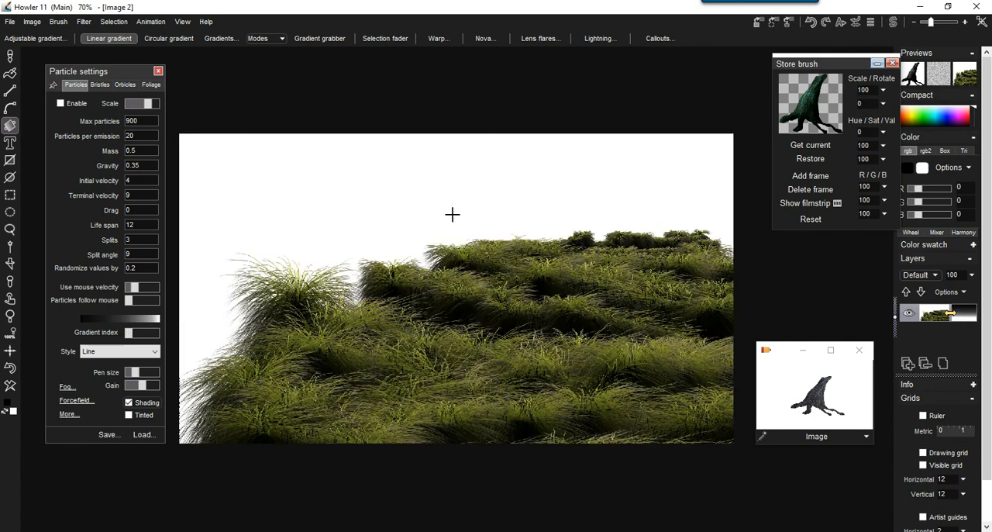
# Test stump brush strokes along the horizon, set the brush steps to 109, and undo the test strokes.
pyautogui.click(10, 56)
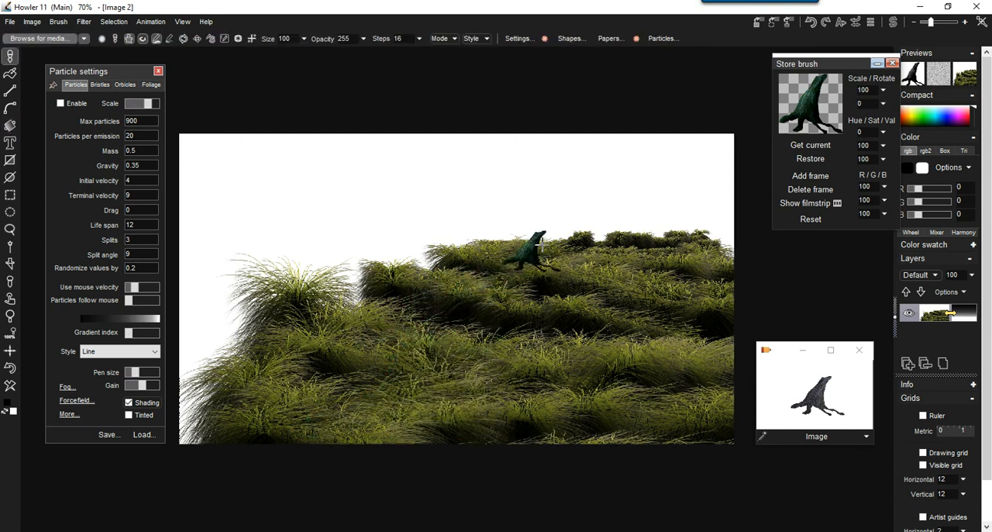
pyautogui.moveTo(612, 232); pyautogui.dragTo(410, 260)
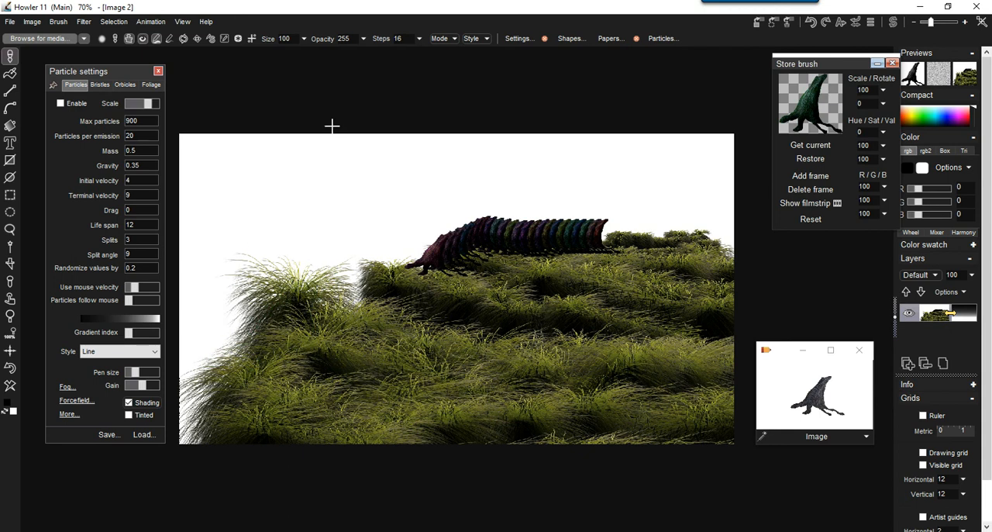
pyautogui.click(420, 38)
pyautogui.moveTo(392, 61)
pyautogui.mouseDown()
pyautogui.moveTo(372, 58)
pyautogui.moveTo(381, 55)
pyautogui.mouseUp()
pyautogui.moveTo(698, 225); pyautogui.dragTo(612, 227)
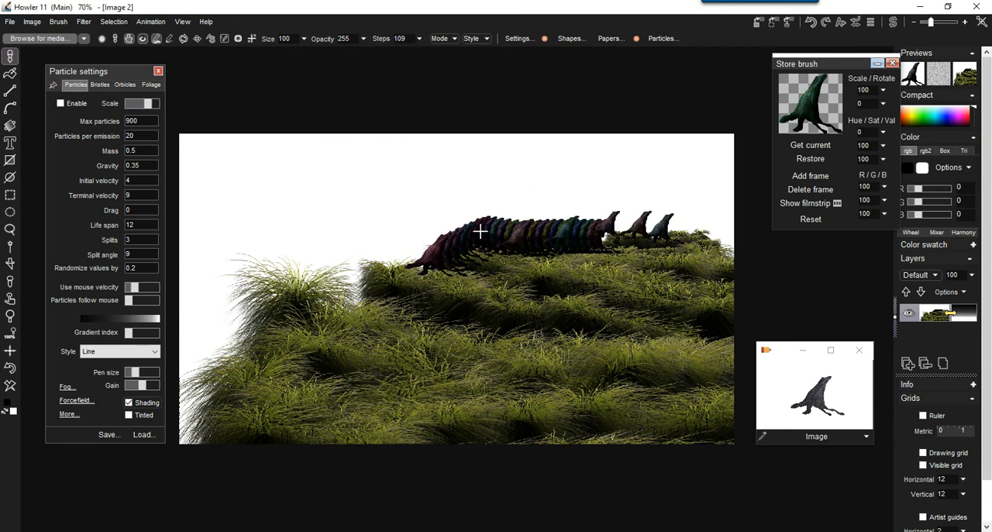
pyautogui.click(10, 368)
pyautogui.click(10, 367)
# Paint spaced stumps across the grass from the horizon to the foreground using the Z scale guide.
pyautogui.moveTo(674, 237)
pyautogui.mouseDown()
pyautogui.moveTo(423, 237)
pyautogui.moveTo(689, 243)
pyautogui.moveTo(418, 277)
pyautogui.moveTo(696, 281)
pyautogui.moveTo(303, 312)
pyautogui.moveTo(301, 326)
pyautogui.moveTo(689, 342)
pyautogui.mouseUp()
pyautogui.moveTo(574, 342)
pyautogui.mouseDown()
pyautogui.moveTo(286, 373)
pyautogui.moveTo(361, 394)
pyautogui.moveTo(739, 414)
pyautogui.moveTo(641, 381)
pyautogui.moveTo(648, 368)
pyautogui.moveTo(717, 404)
pyautogui.moveTo(363, 350)
pyautogui.moveTo(222, 313)
pyautogui.moveTo(481, 328)
pyautogui.moveTo(376, 305)
pyautogui.moveTo(749, 335)
pyautogui.moveTo(697, 401)
pyautogui.moveTo(573, 330)
pyautogui.moveTo(595, 332)
pyautogui.mouseUp()
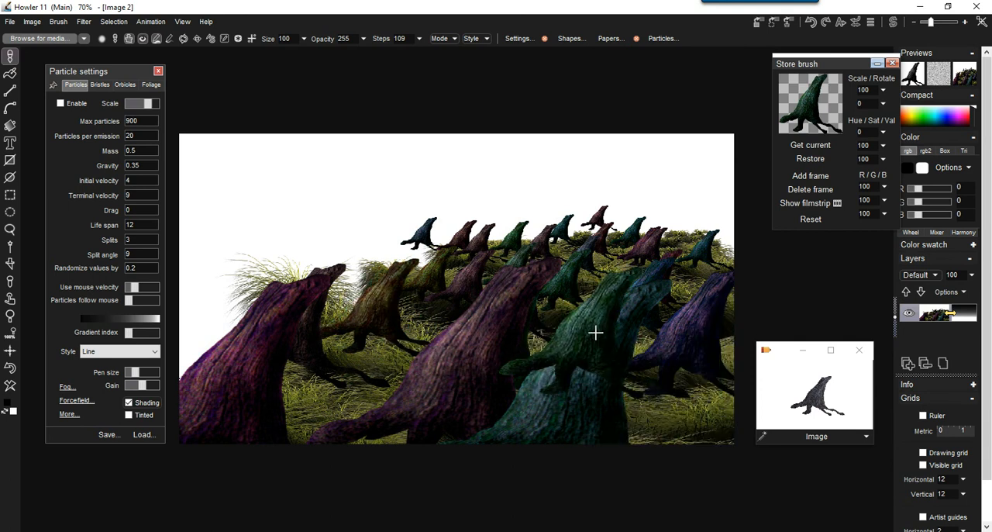